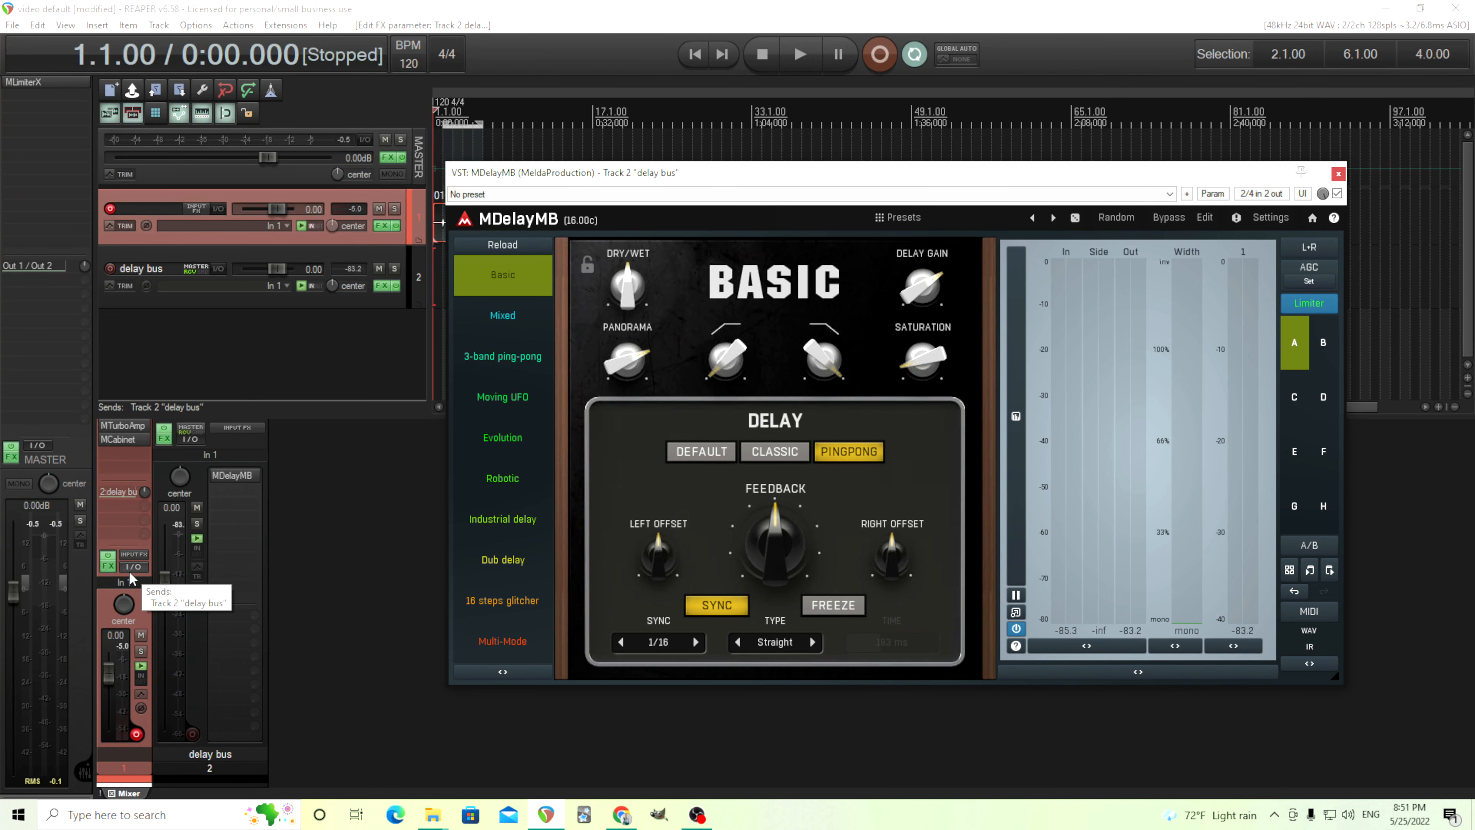
# Step: Mute the delay bus track and play the project briefly to hear the sound without the delay
pyautogui.moveTo(628, 184); pyautogui.dragTo(656, 265)
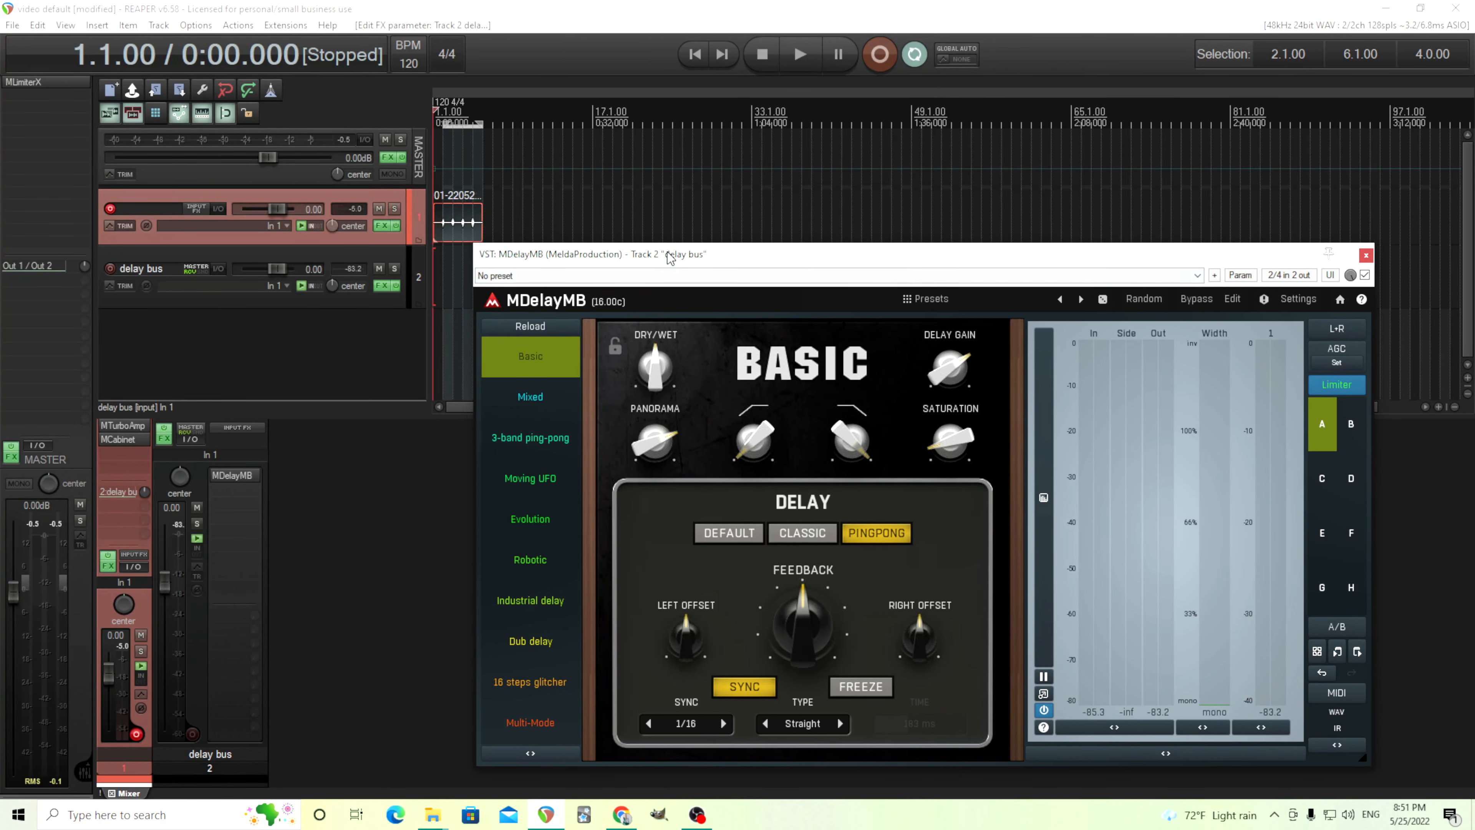
pyautogui.click(197, 507)
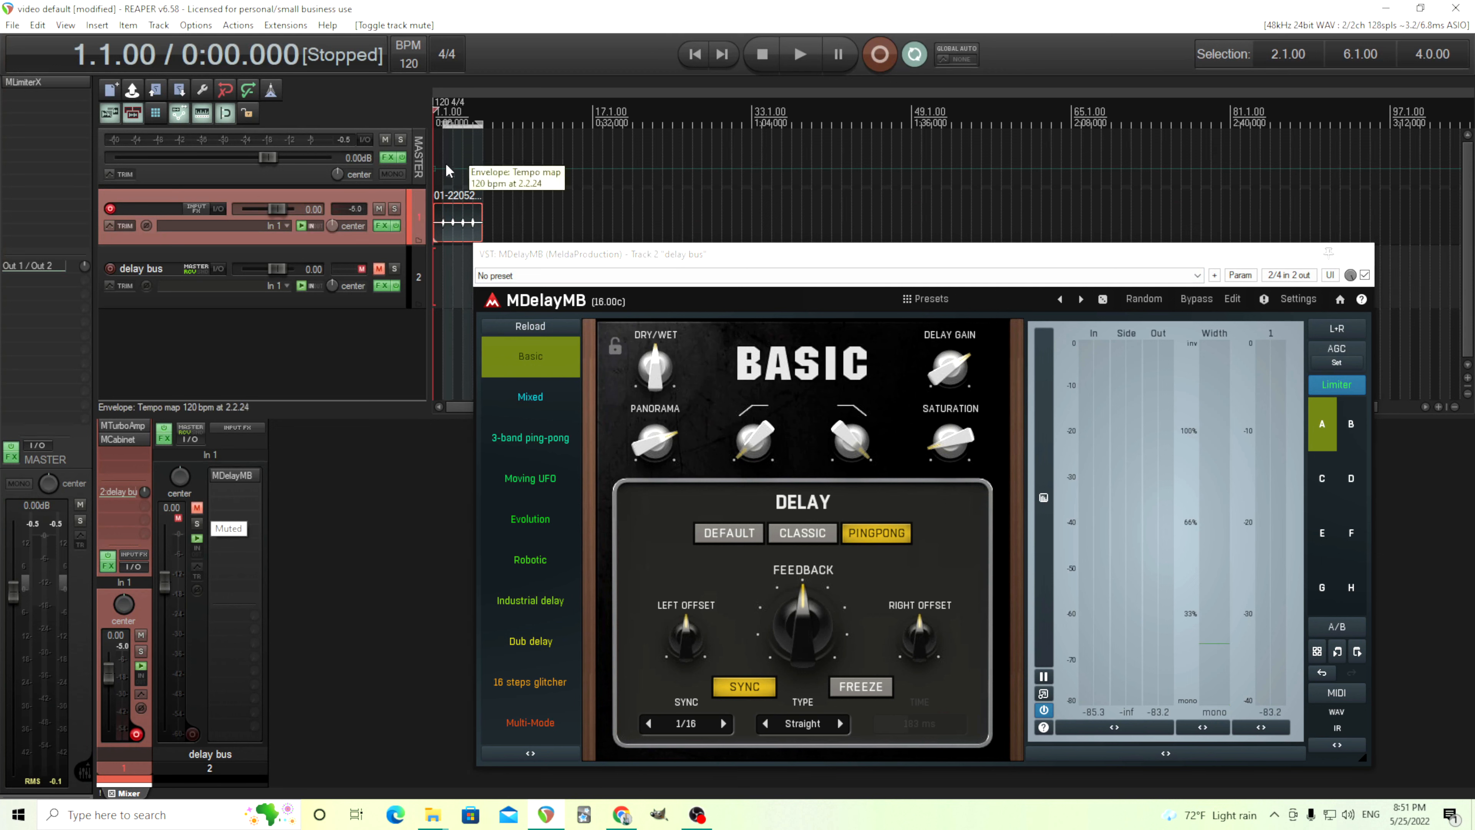
pyautogui.click(799, 58)
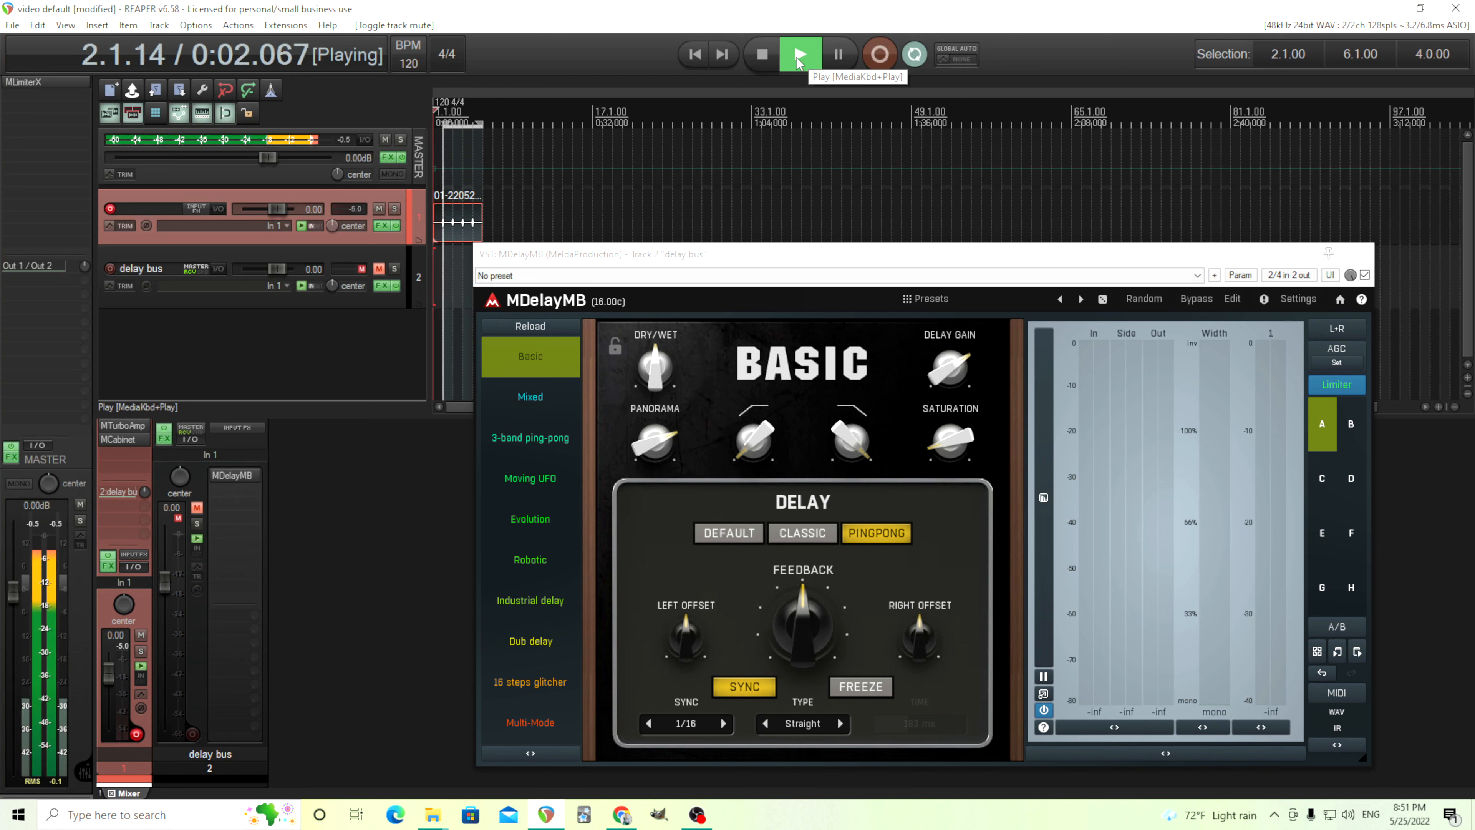
pyautogui.click(762, 55)
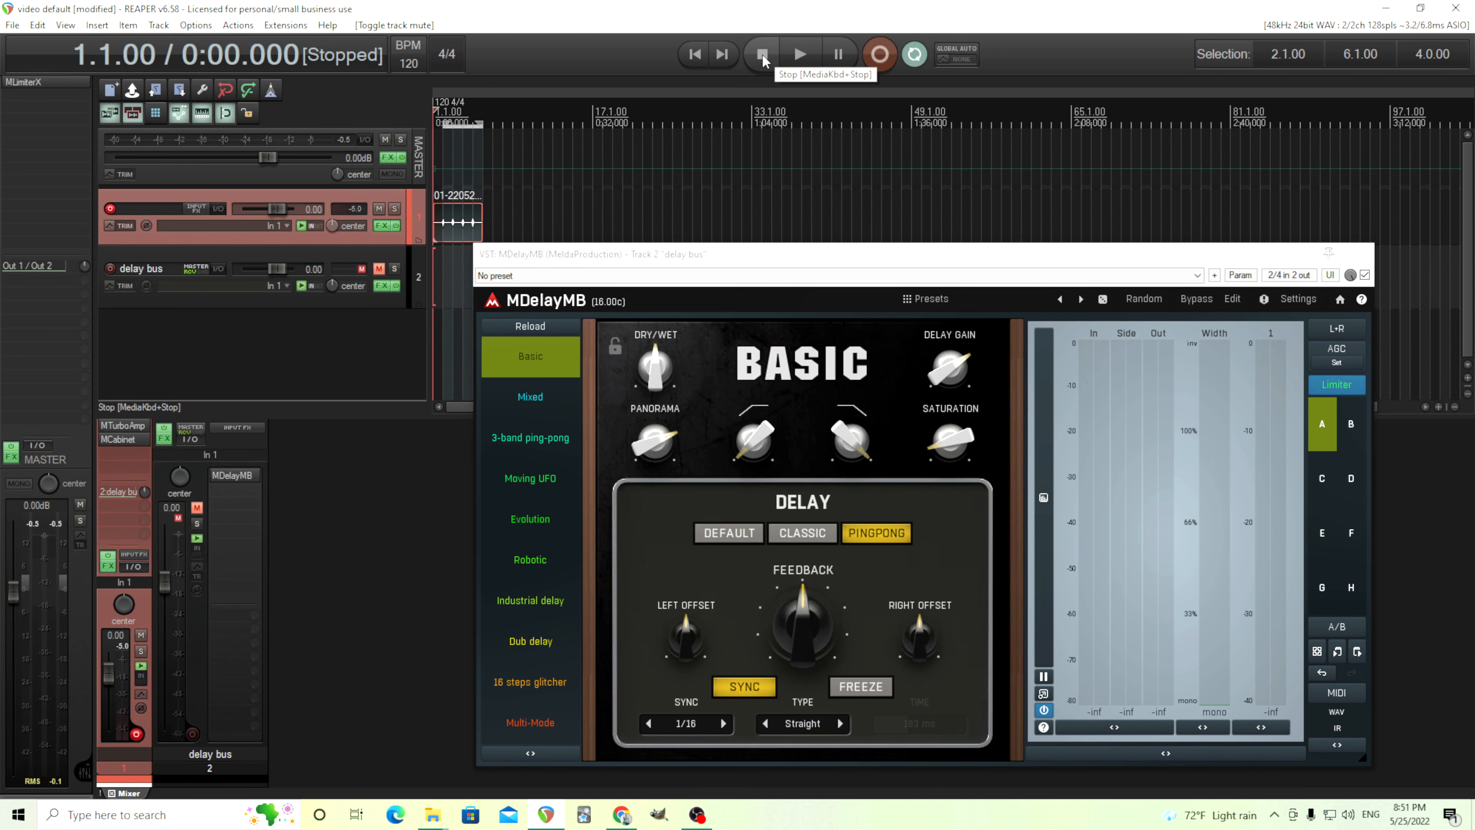
# Step: Load the 1-band preset in MDelayMB on the delay bus and close the preset browser
pyautogui.moveTo(805, 256); pyautogui.dragTo(828, 197)
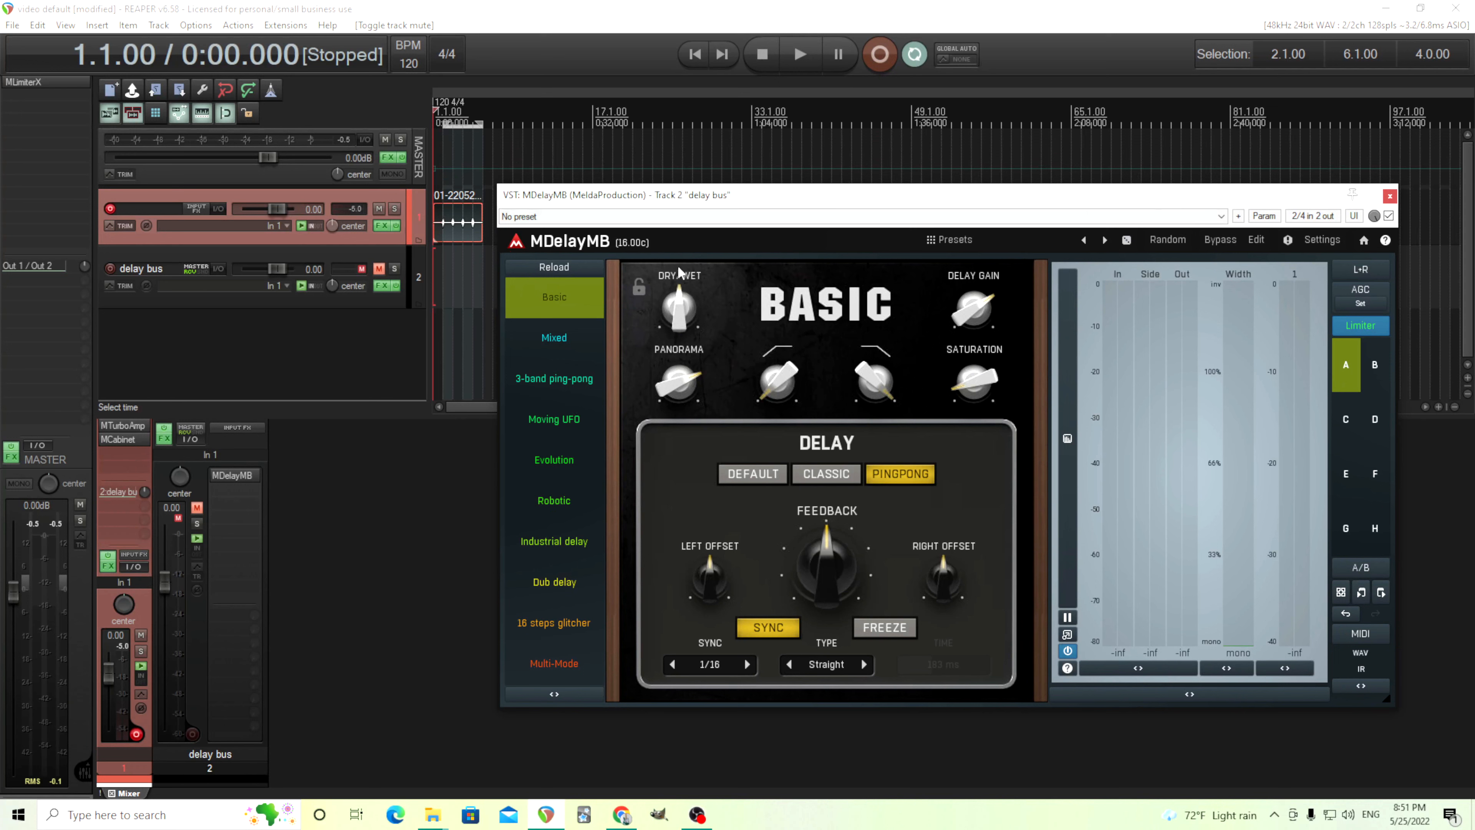
pyautogui.click(1000, 249)
pyautogui.doubleClick(785, 274)
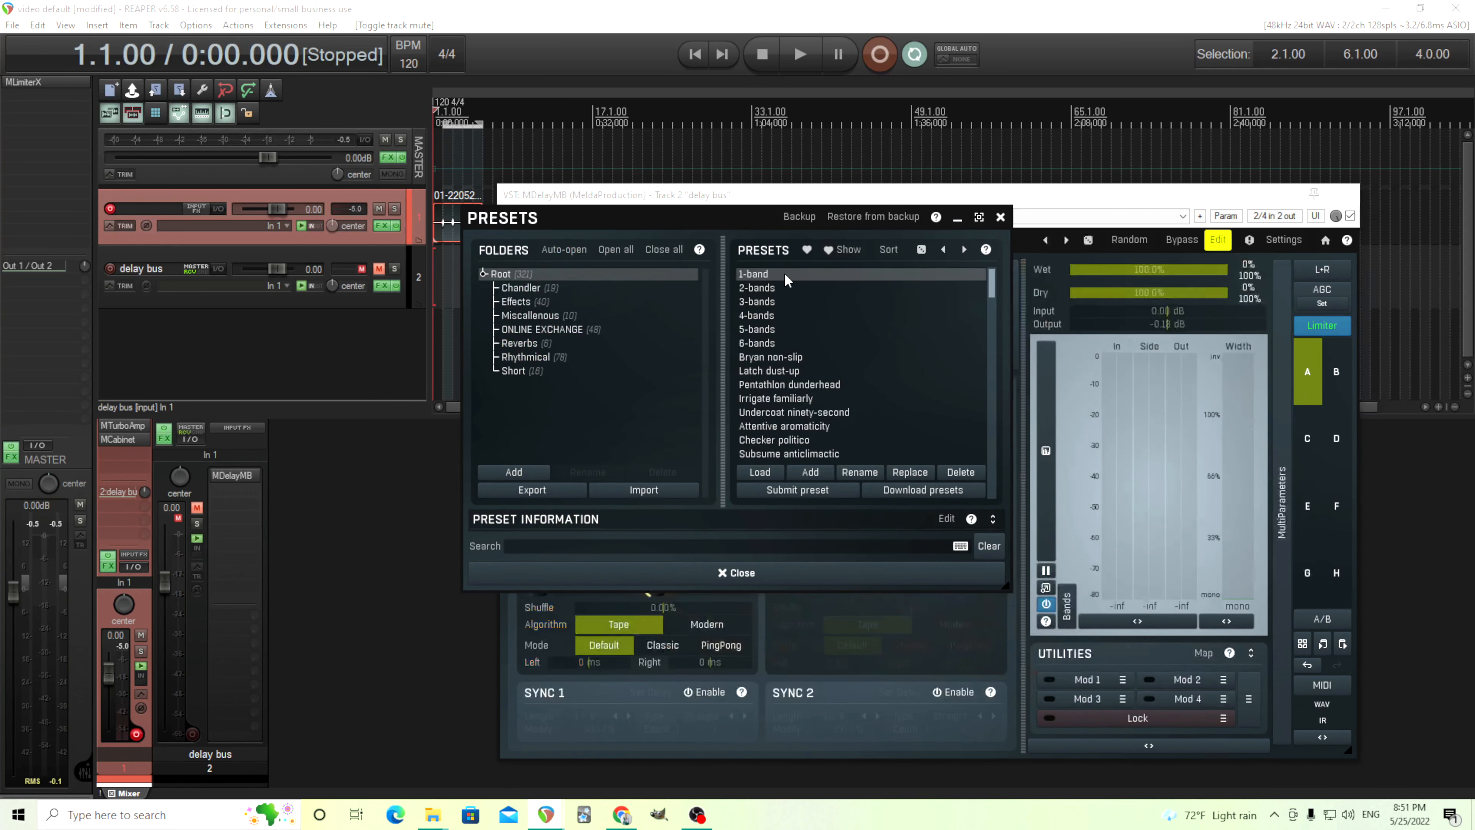
pyautogui.click(785, 564)
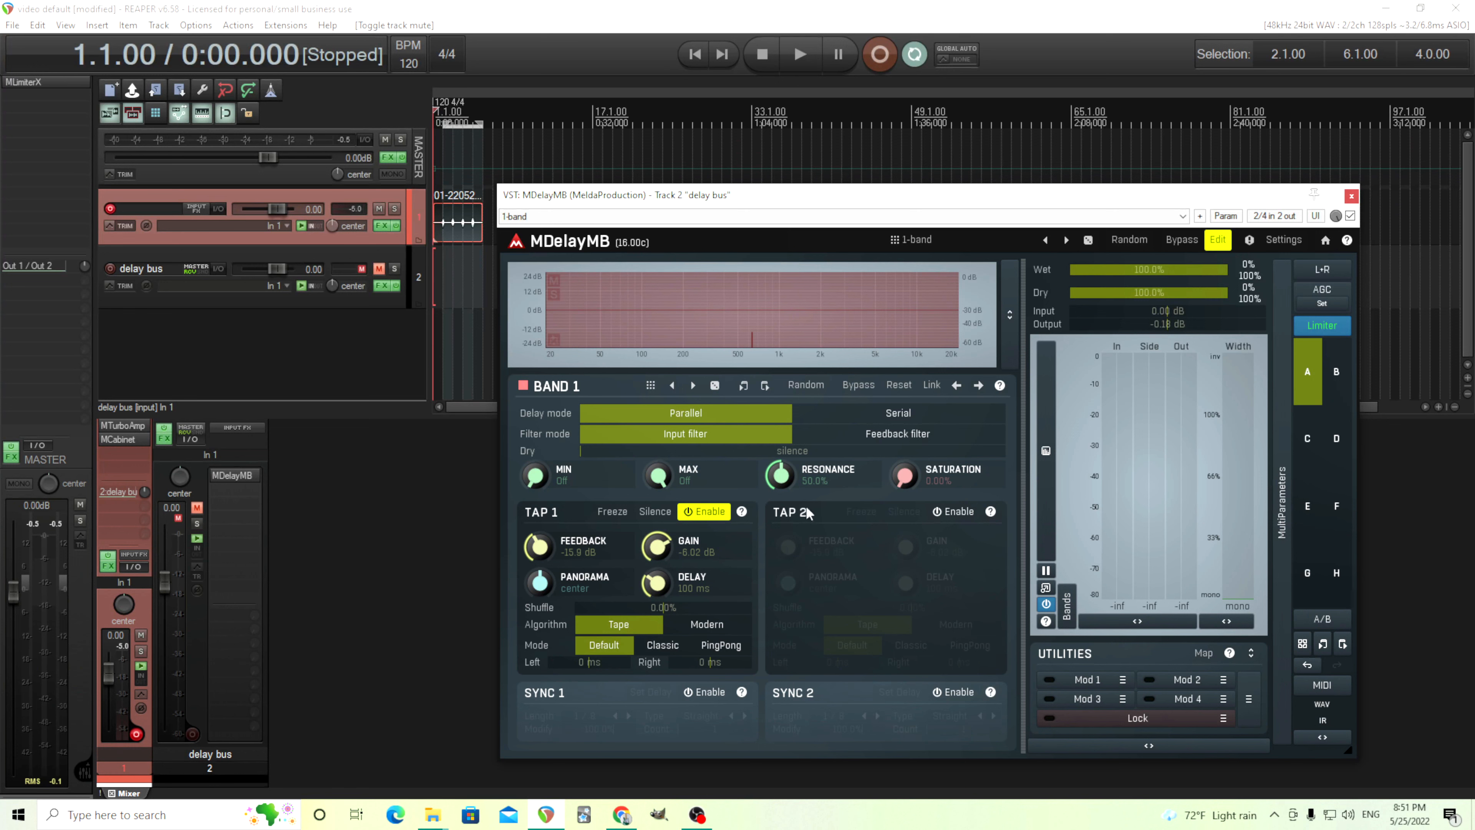
# Step: Enable Sync 1 with a 1/4 length on band 1, and set Tap 1 to Classic mode with feedback at silence
pyautogui.click(709, 697)
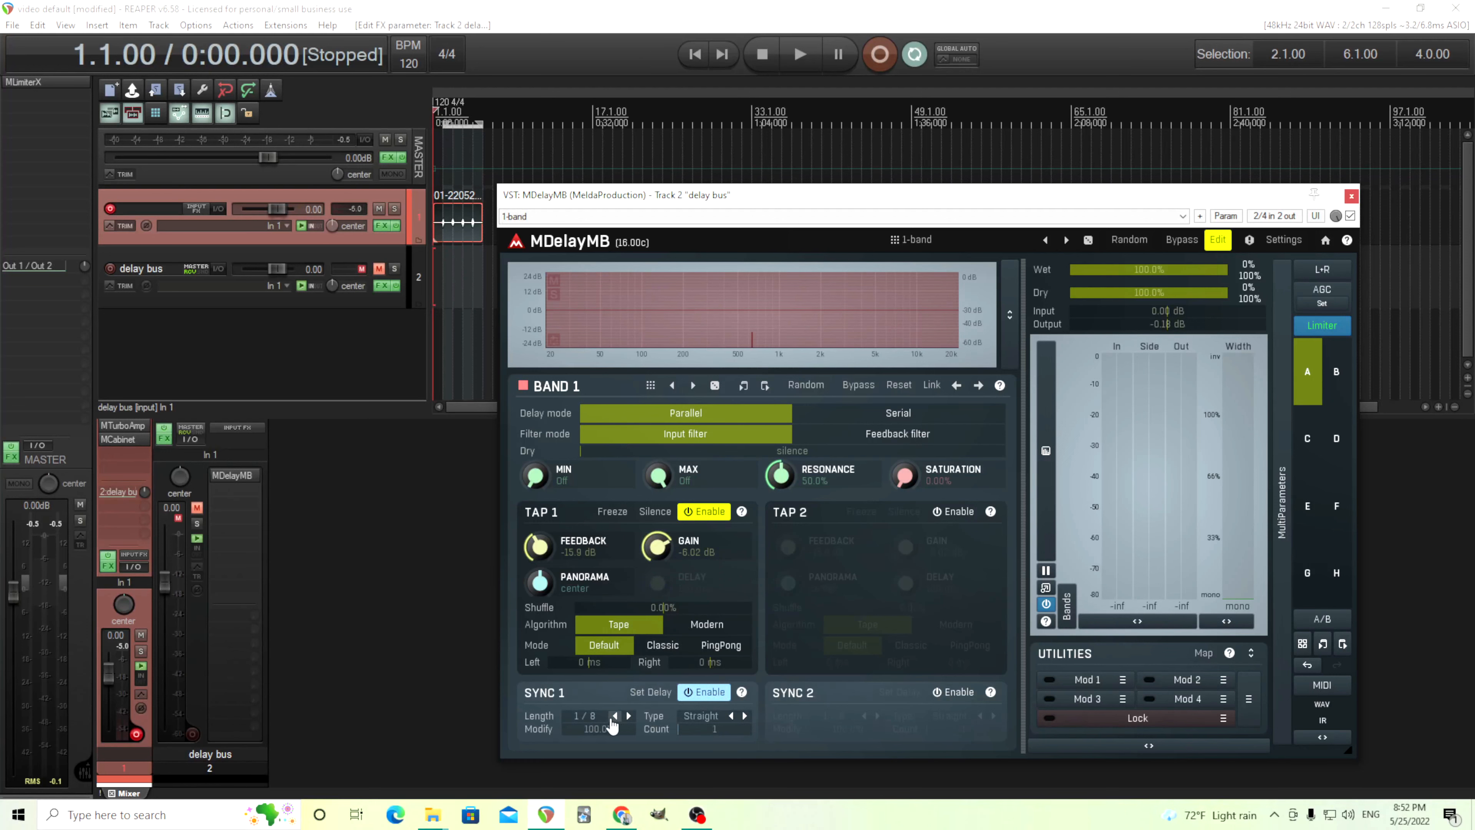
pyautogui.click(599, 717)
pyautogui.click(615, 681)
pyautogui.click(648, 646)
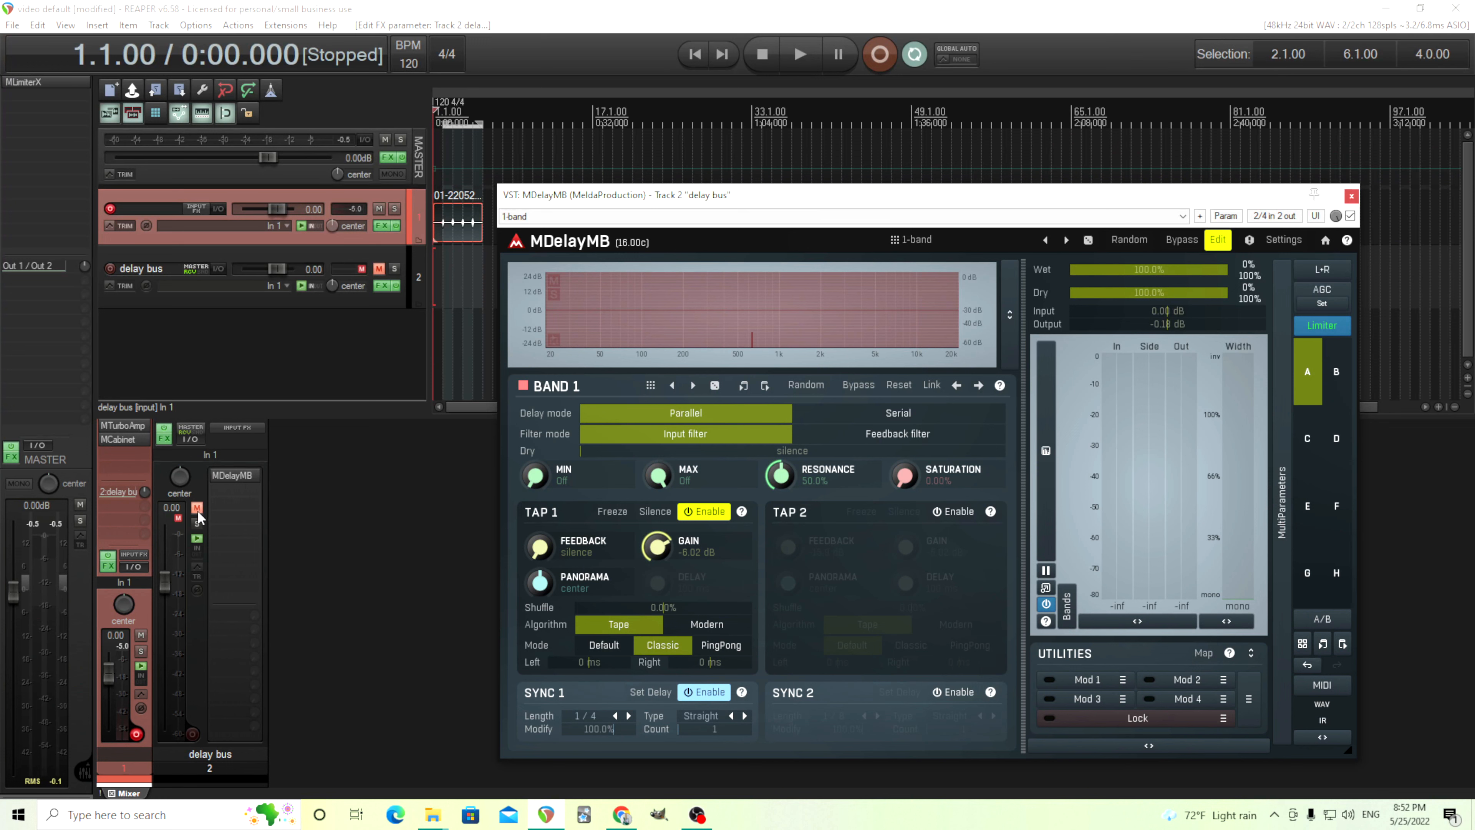
# Step: Unmute the delay bus track and play the project to hear the quarter-note delay
pyautogui.click(197, 509)
pyautogui.click(797, 58)
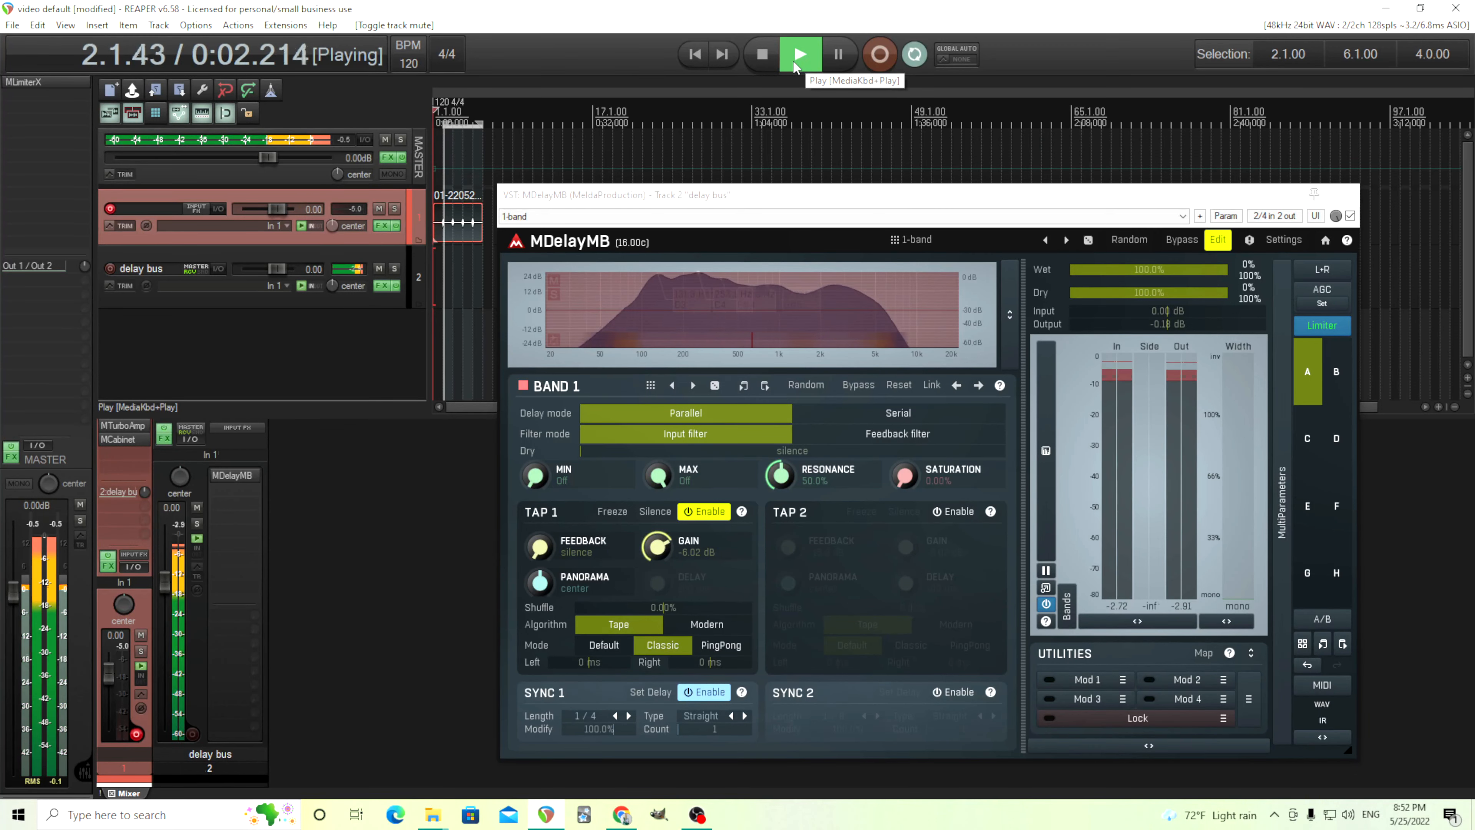
pyautogui.press('space')
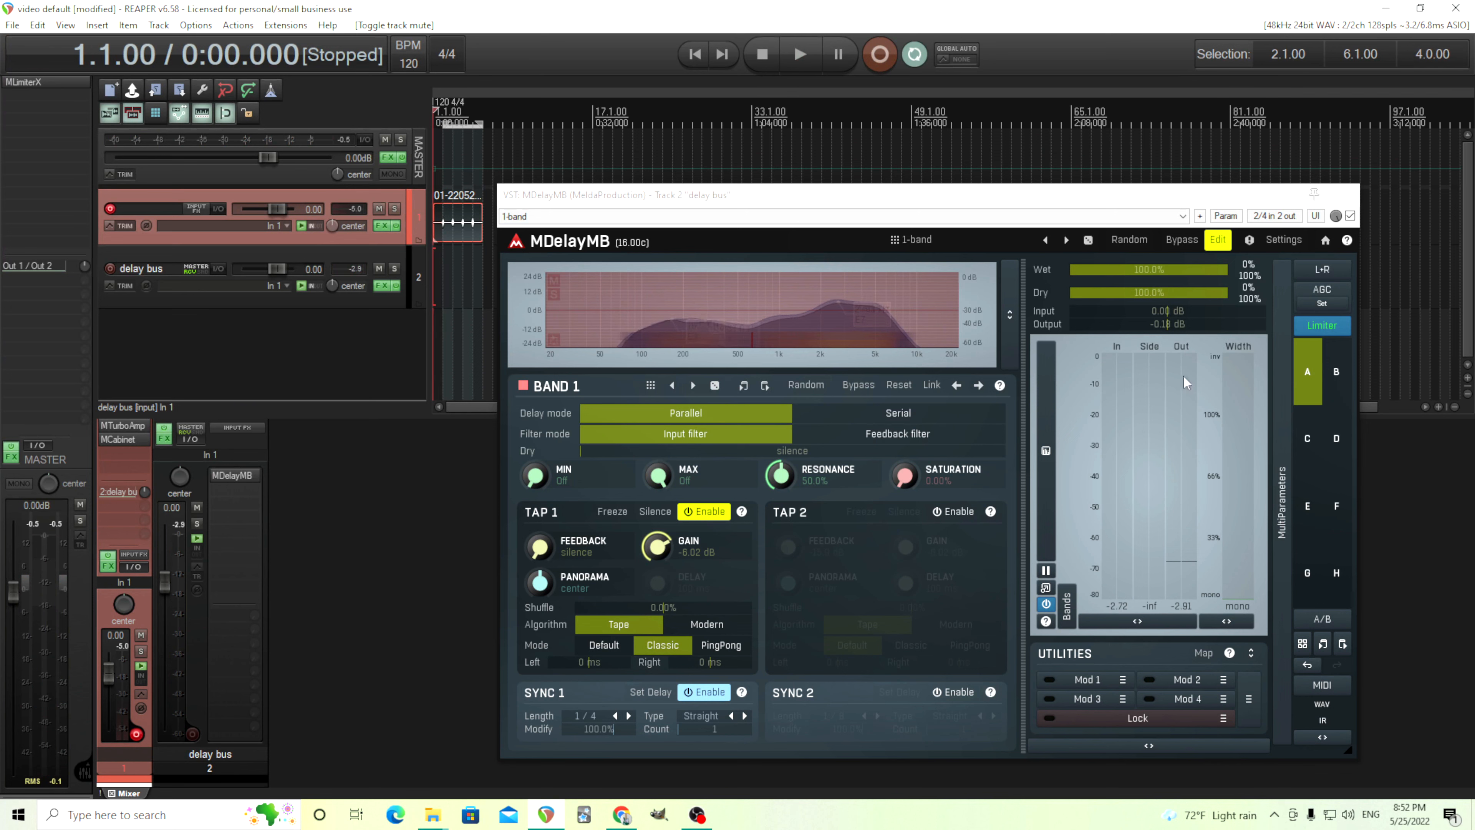
# Step: Set the delay plugin's dry level to 0% and play the project to hear the result
pyautogui.doubleClick(1160, 293)
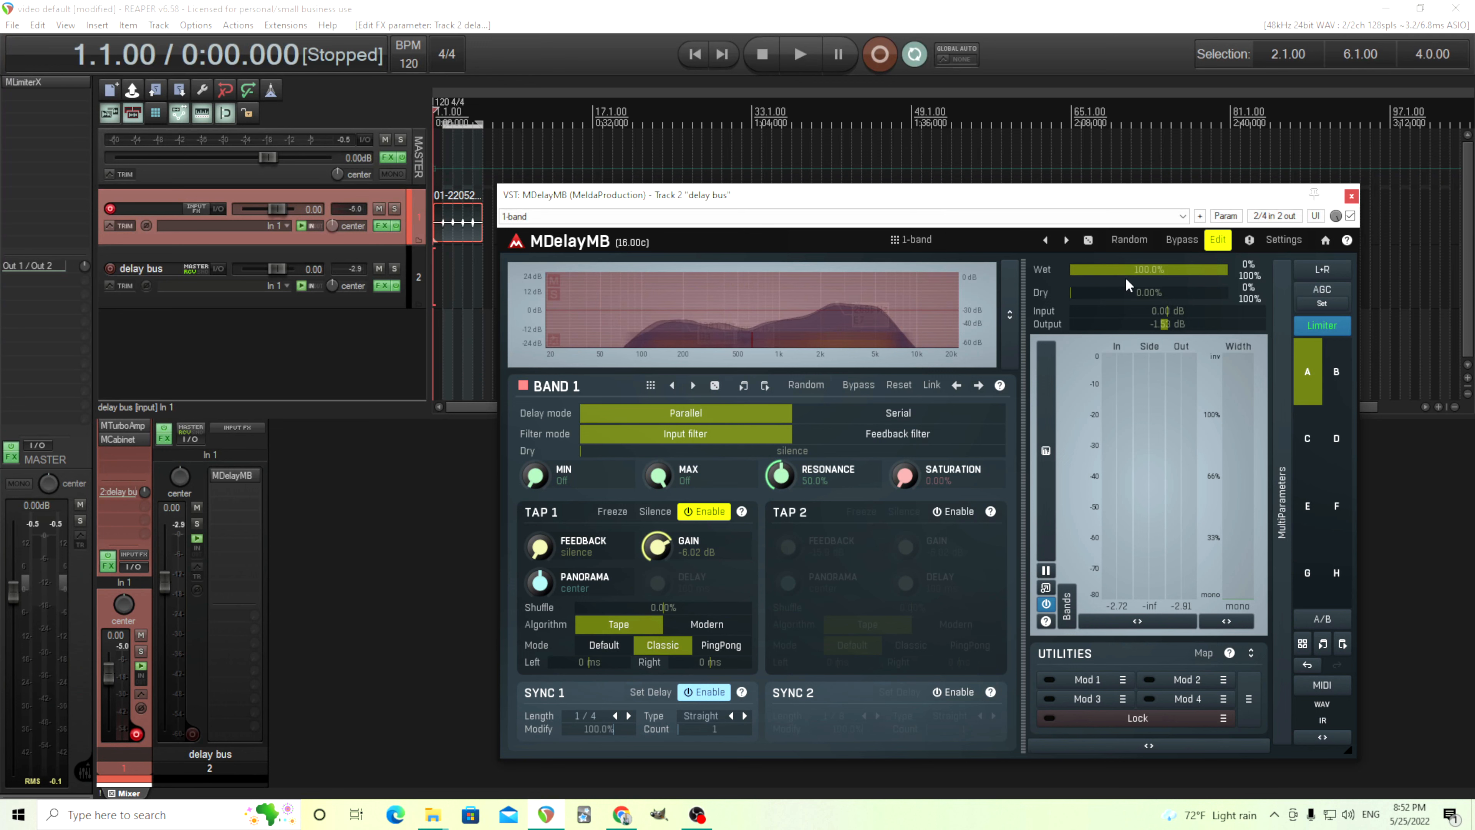
pyautogui.click(803, 60)
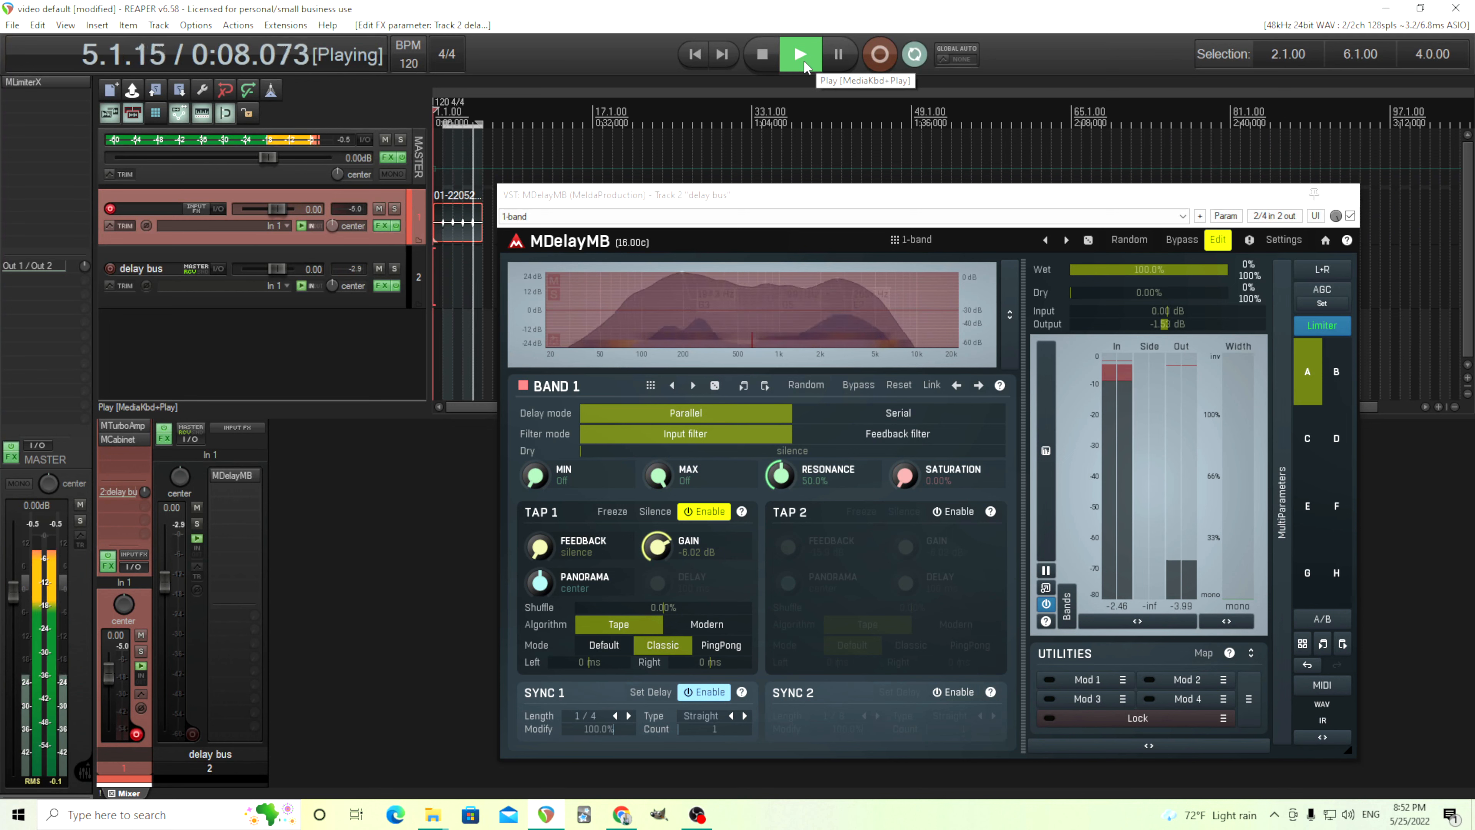
pyautogui.click(773, 59)
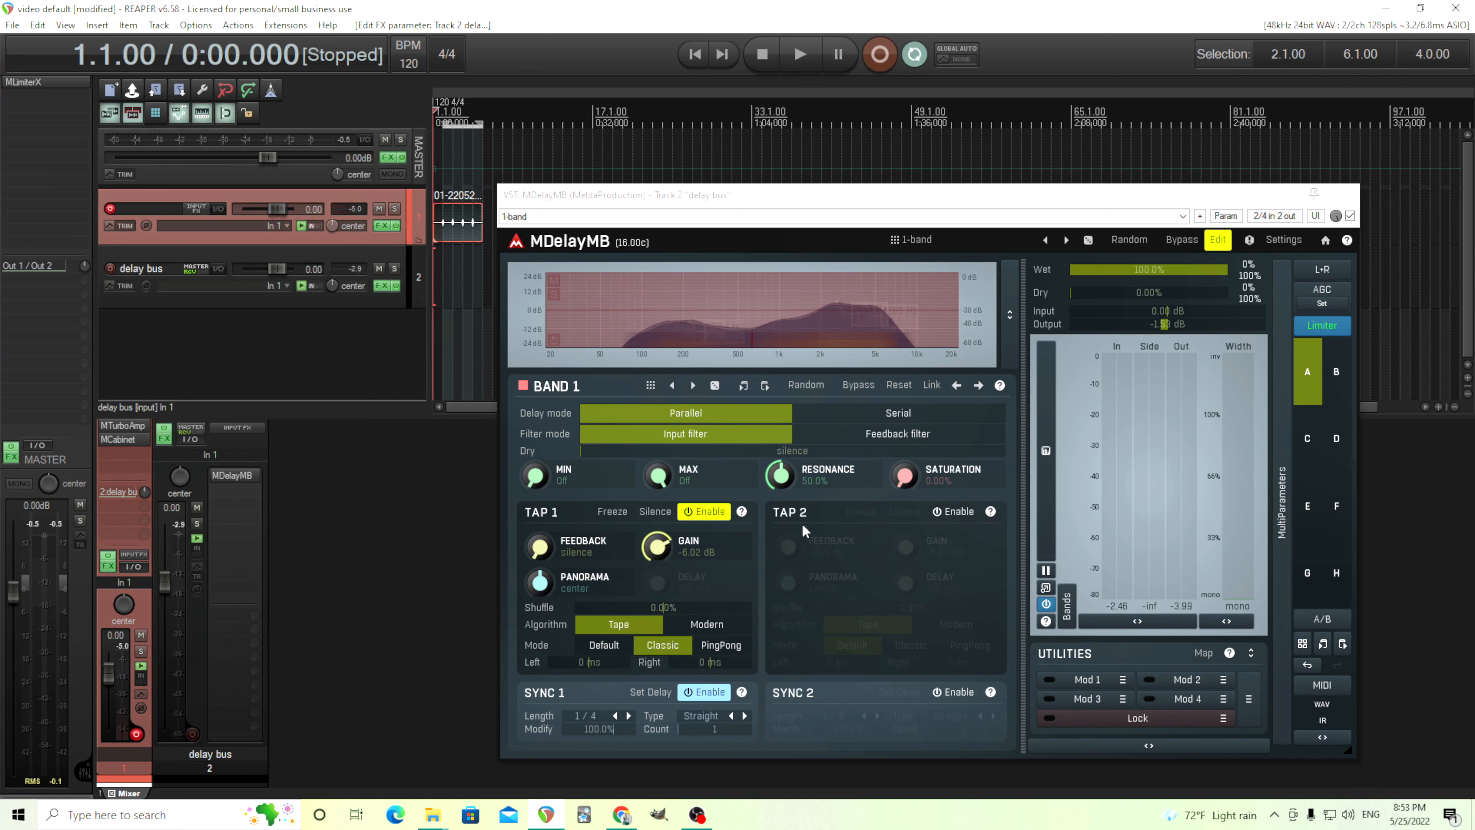
# Step: Set the band crossover to Serial and insert a second band after band 1
pyautogui.rightClick(773, 328)
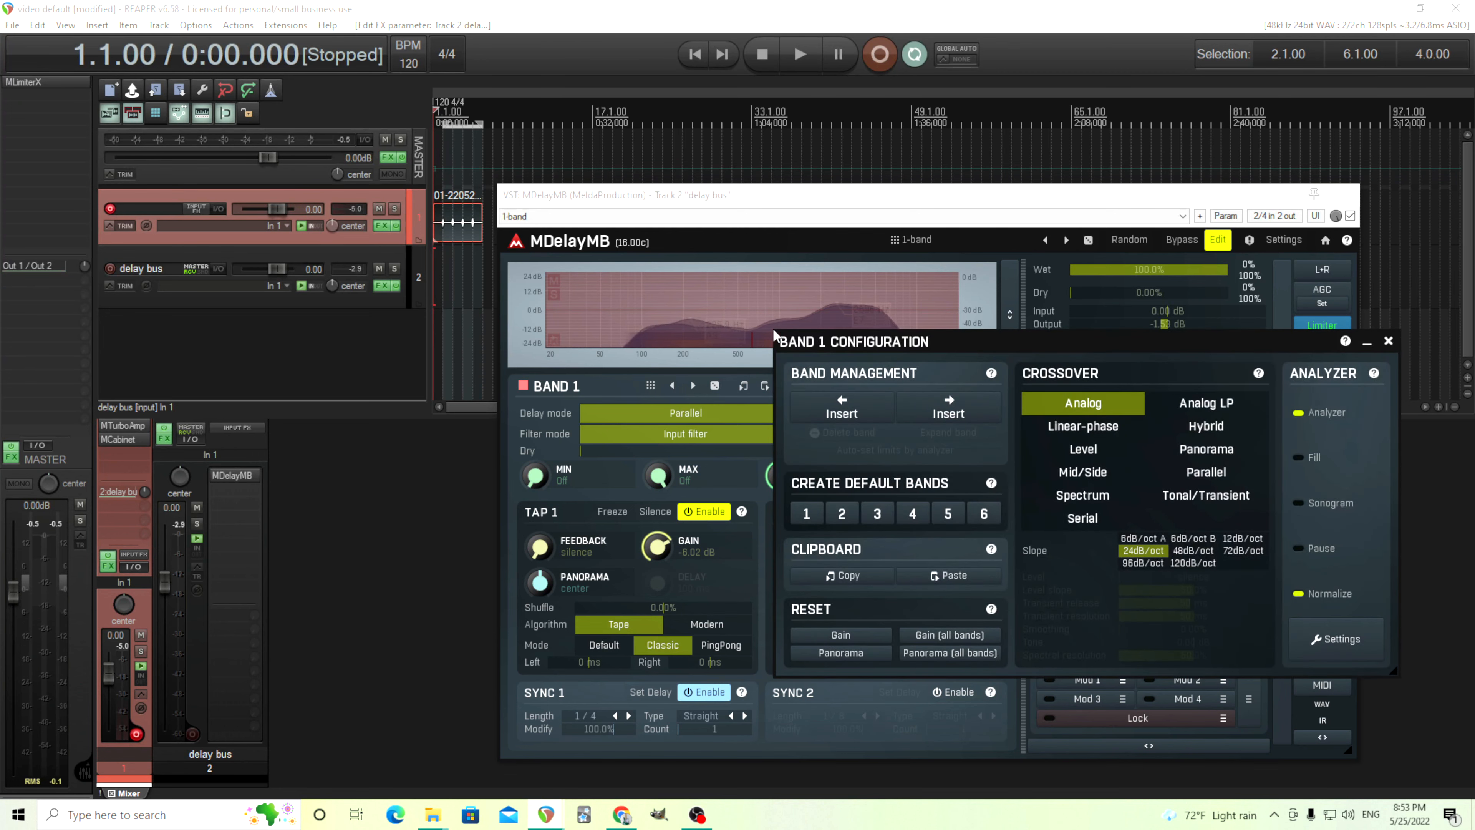
pyautogui.click(1076, 518)
pyautogui.click(949, 408)
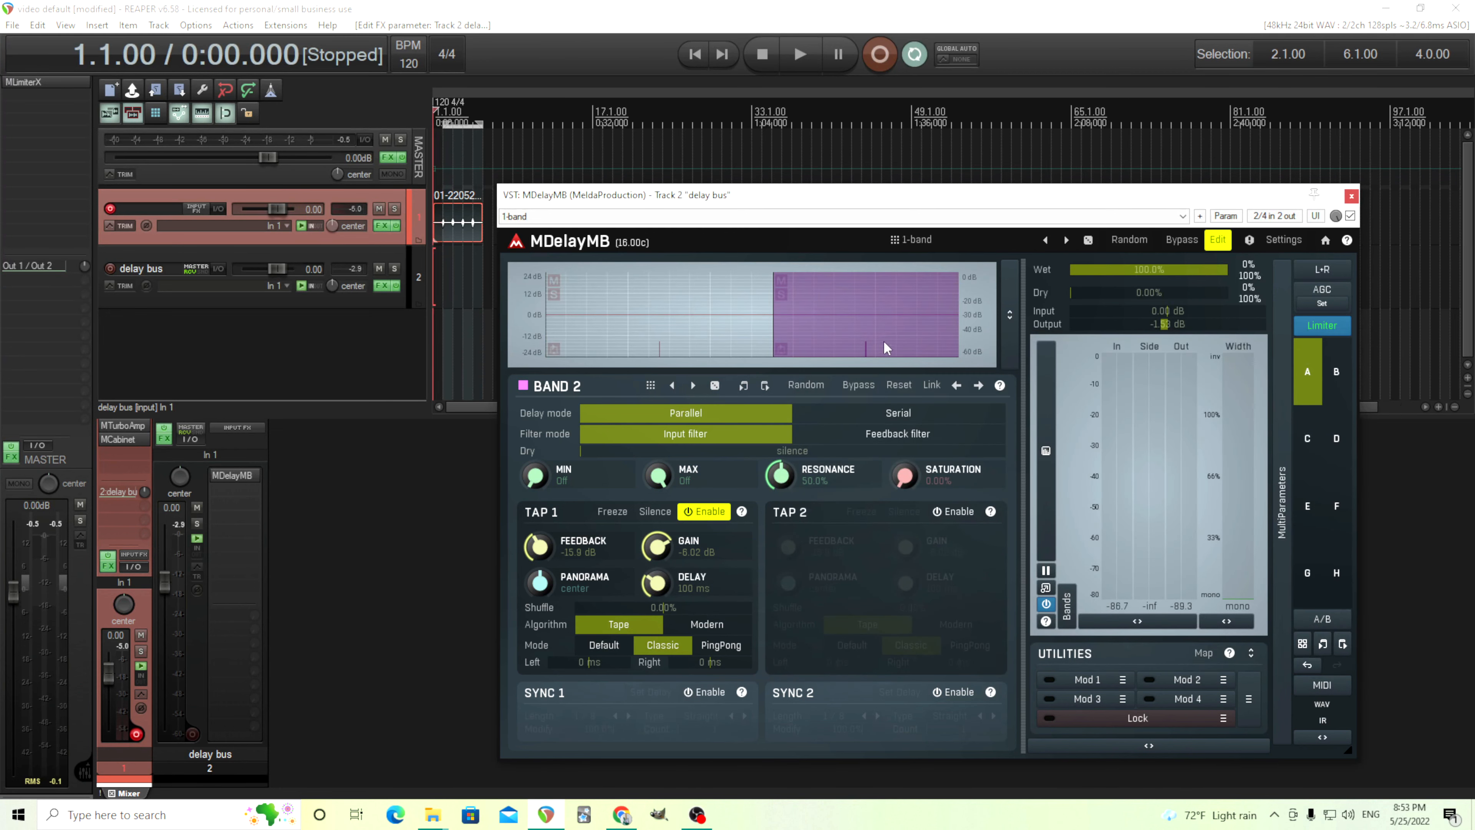
# Step: Make band 2 a synced PingPong delay panned 100% left, adjusting its Tap 1 feedback to about -6.30 dB during playback
pyautogui.click(701, 693)
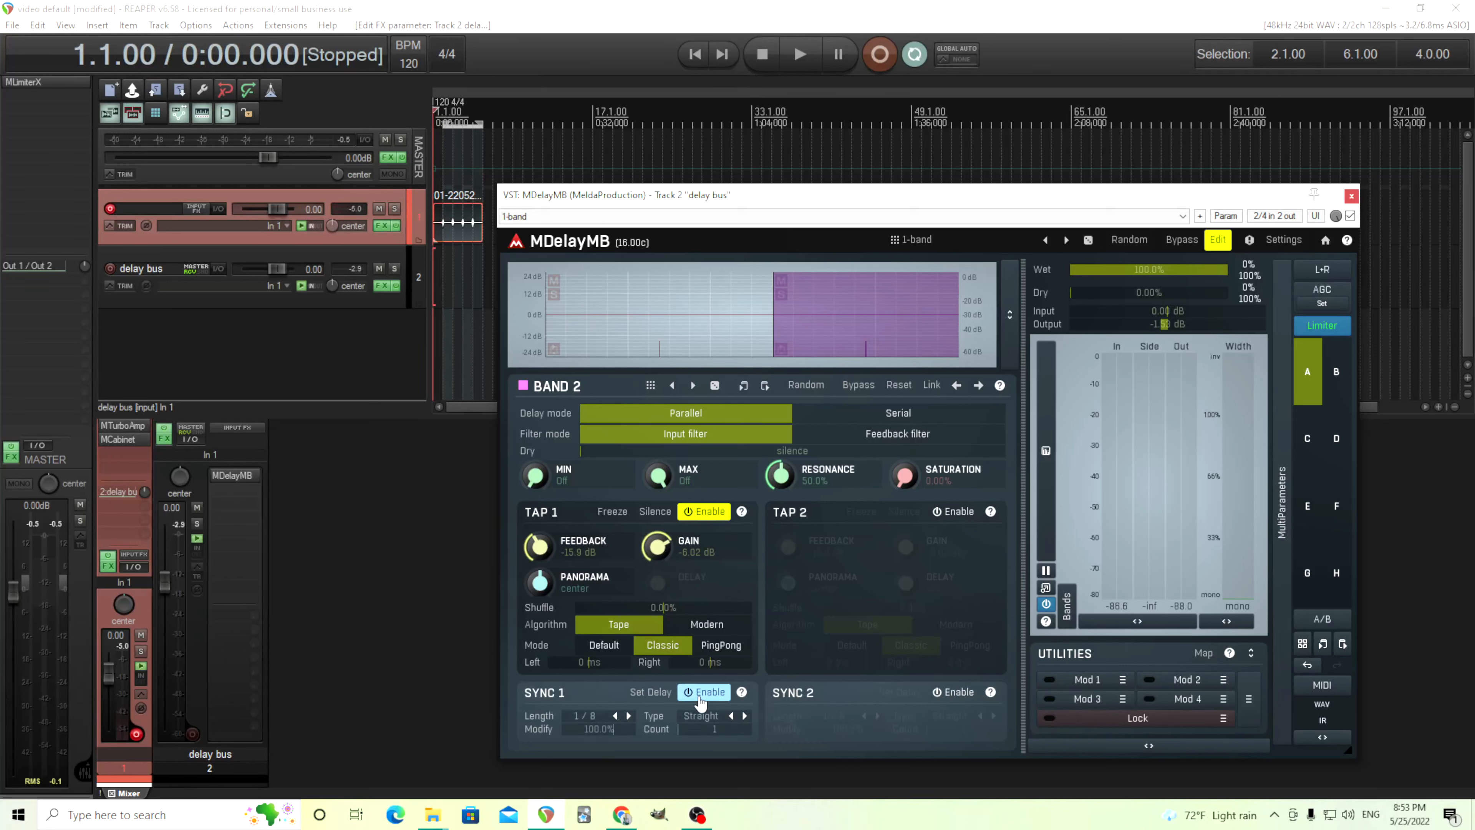
pyautogui.click(718, 646)
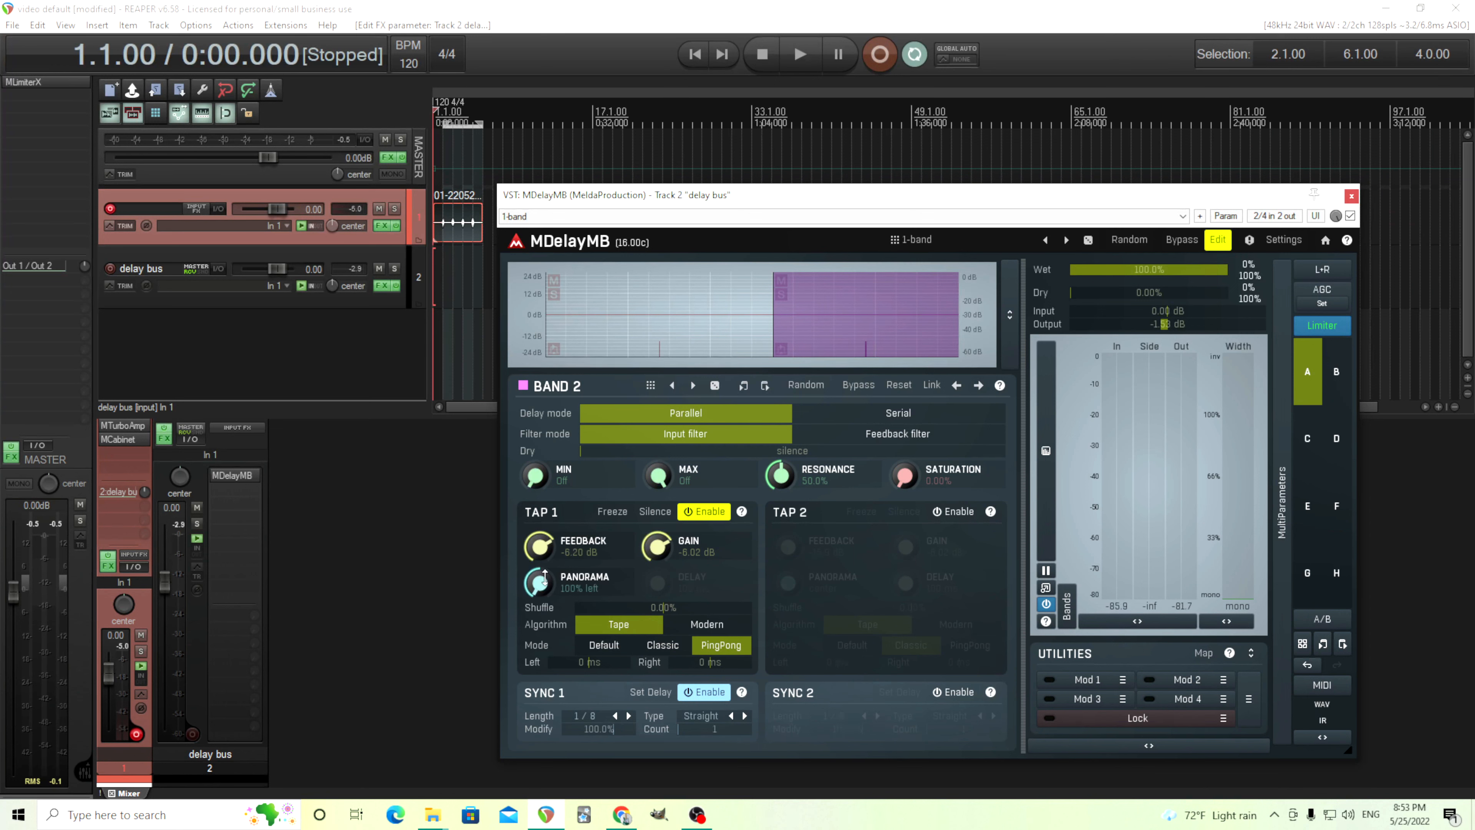
pyautogui.click(799, 54)
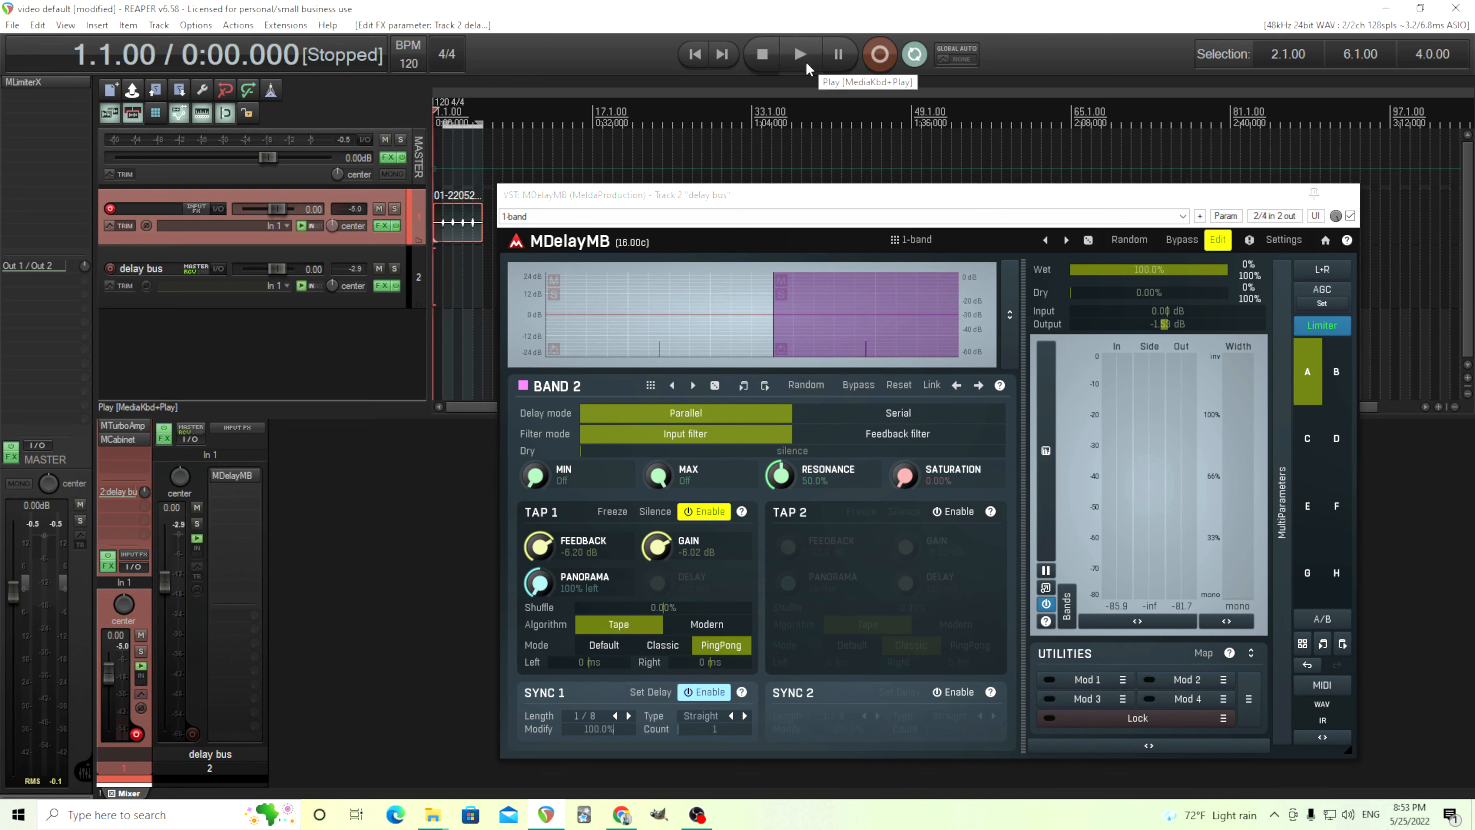
pyautogui.moveTo(538, 553); pyautogui.dragTo(539, 547)
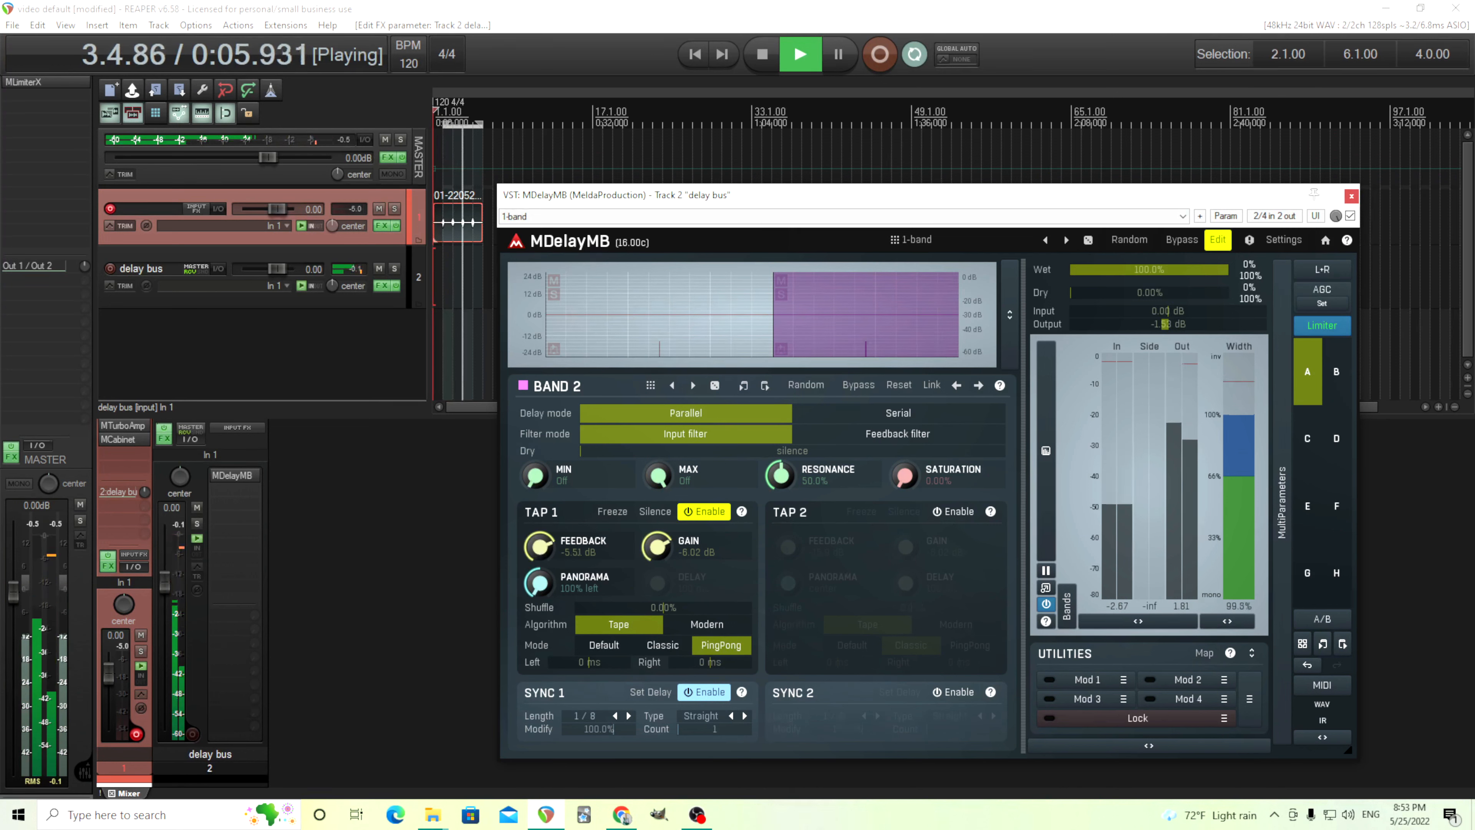
pyautogui.moveTo(539, 546); pyautogui.dragTo(539, 554)
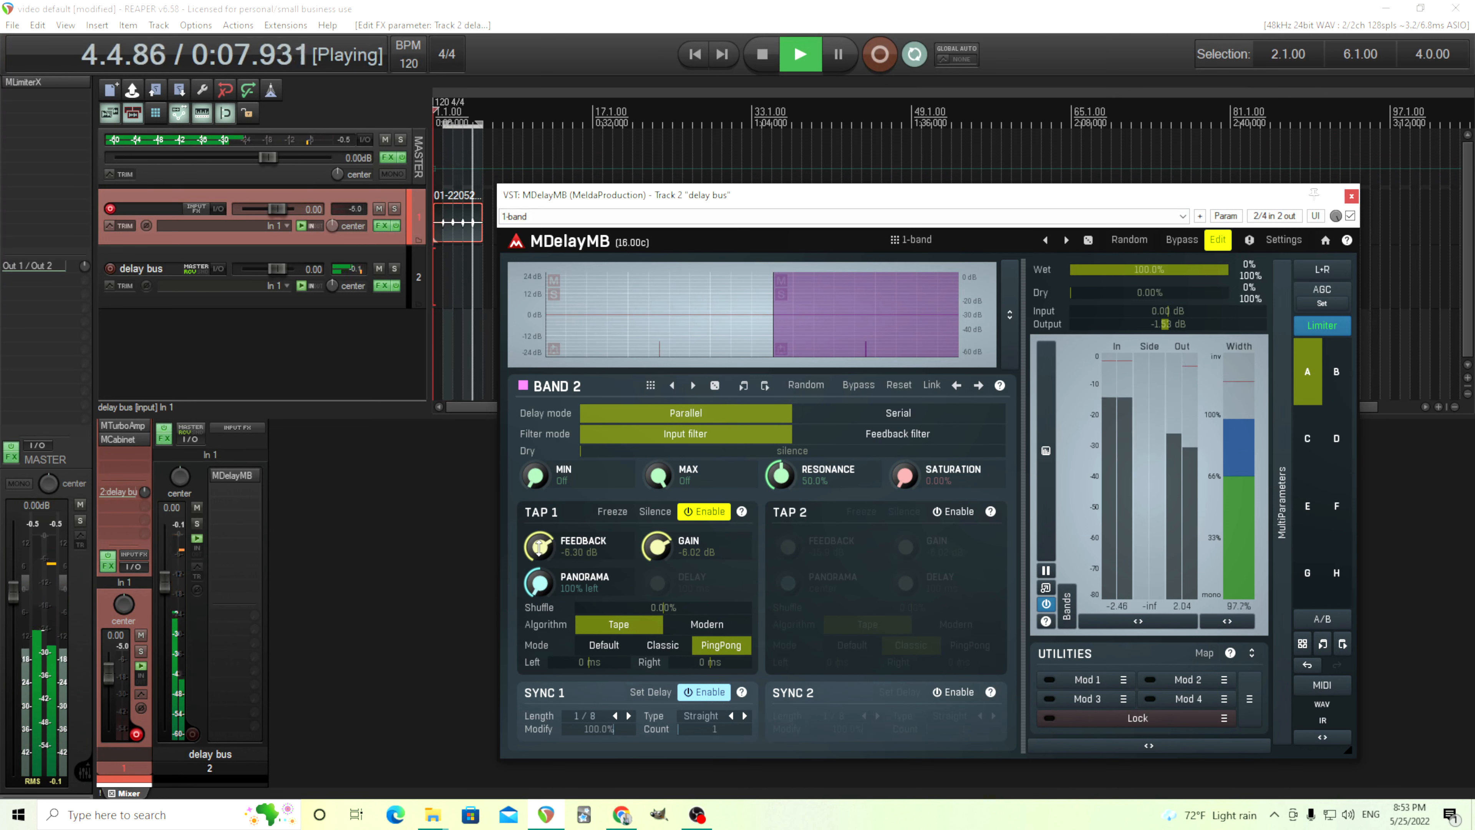
pyautogui.click(763, 60)
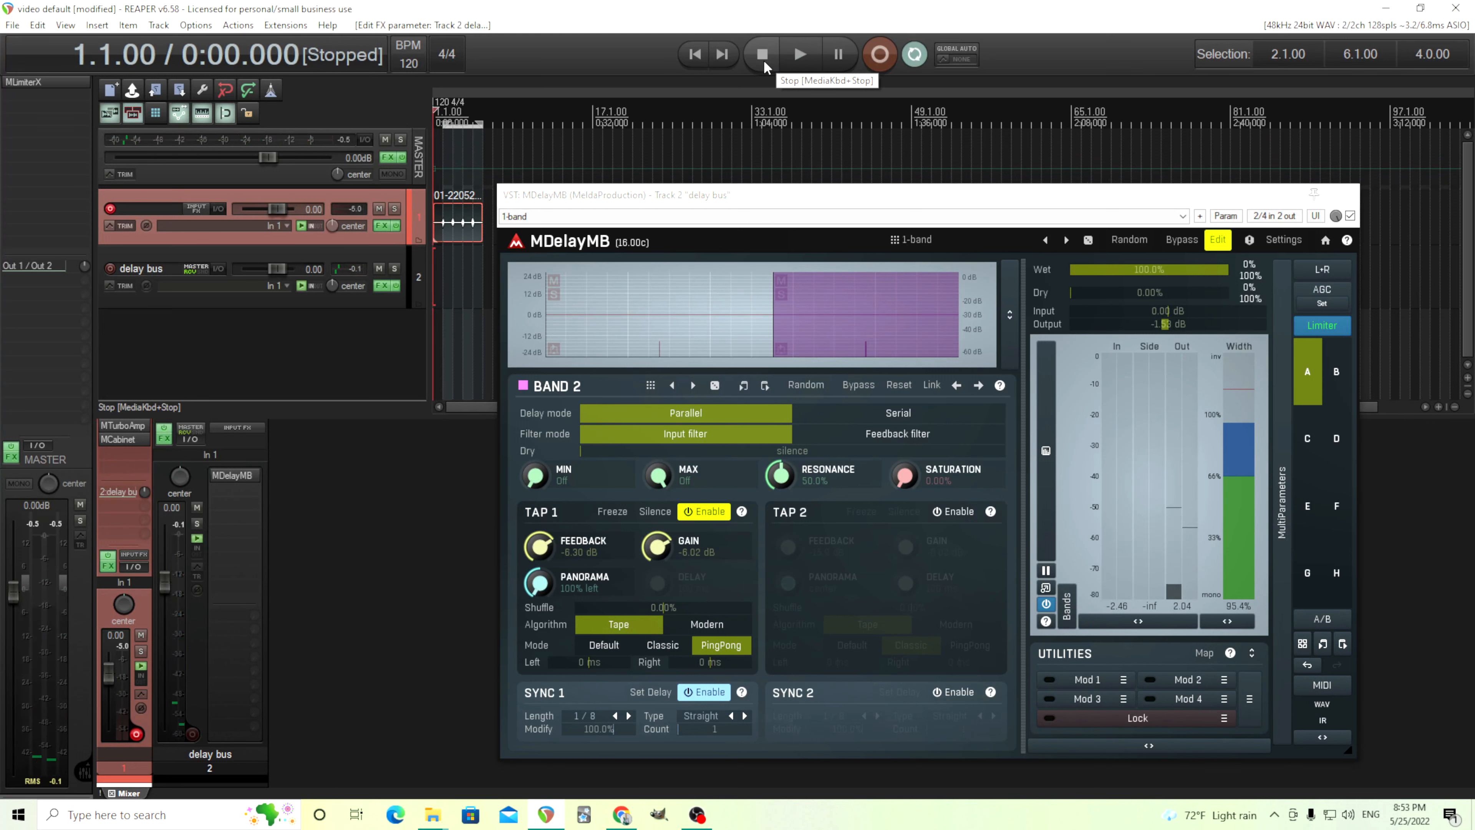
# Step: Set band 2's Sync 1 type to Triplets and adjust its Tap 1 feedback to -6.00 dB during playback
pyautogui.click(609, 329)
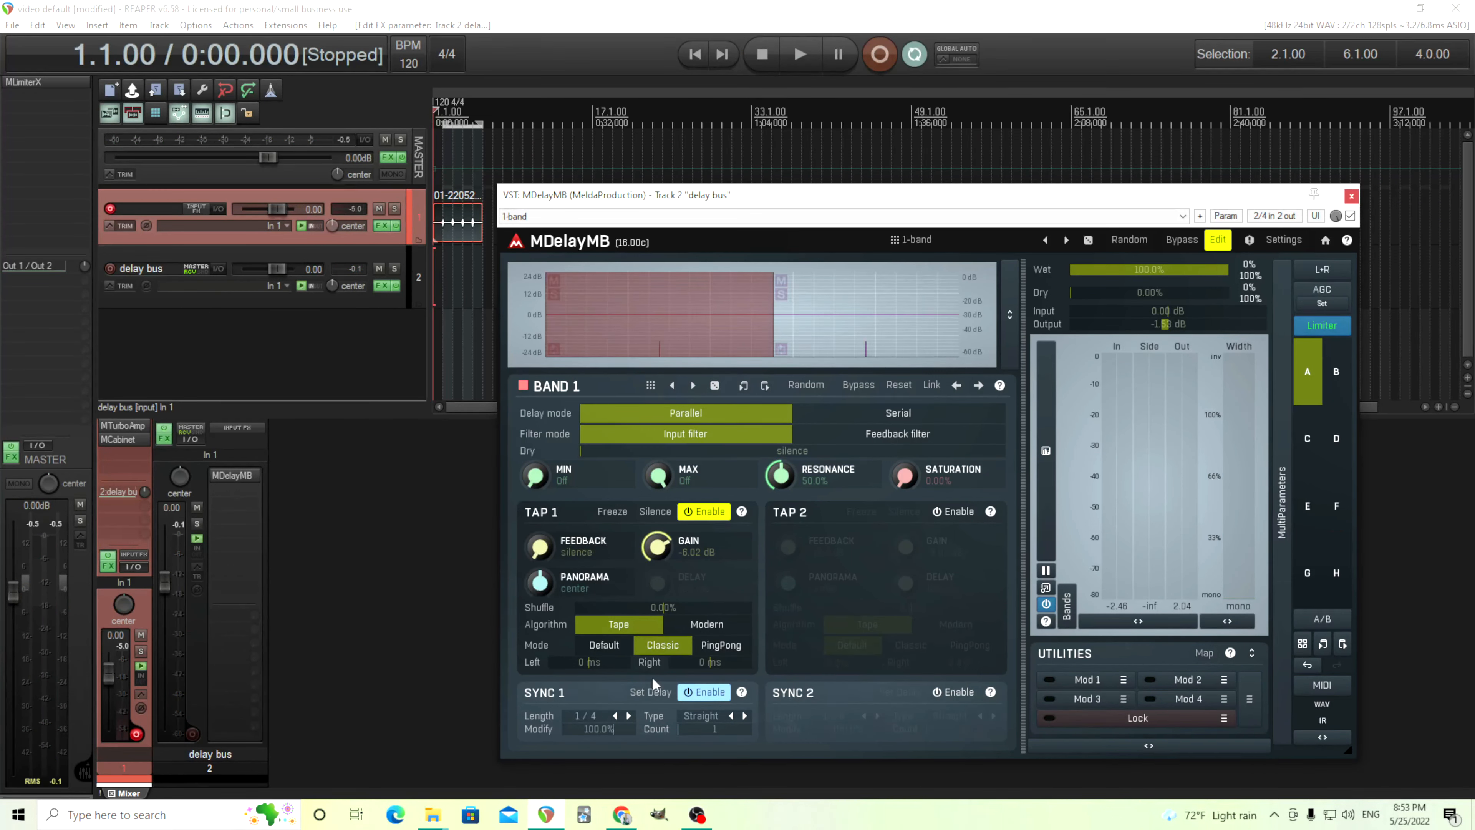
pyautogui.click(831, 347)
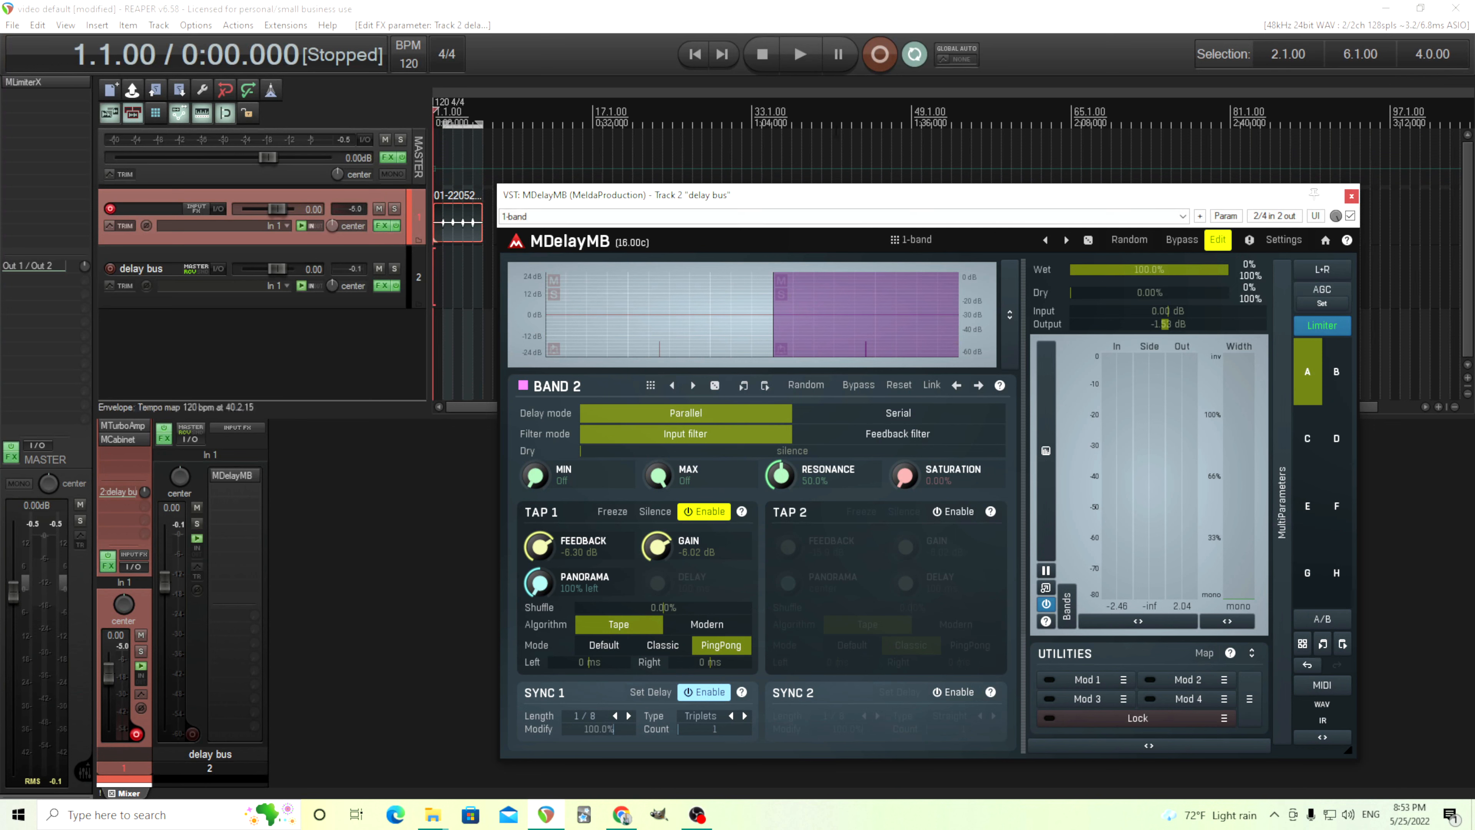
pyautogui.click(800, 55)
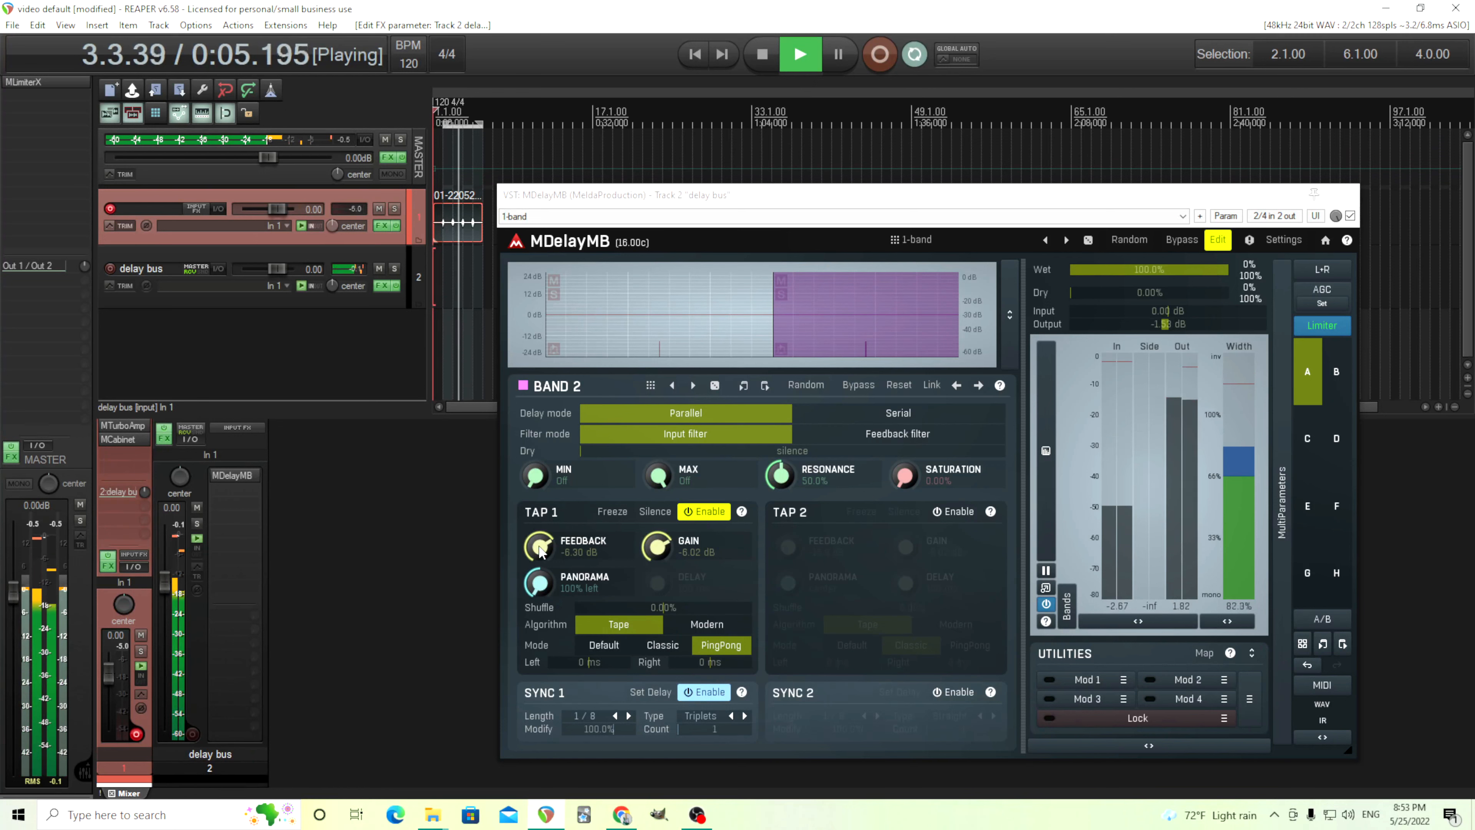
pyautogui.moveTo(540, 551); pyautogui.dragTo(539, 546)
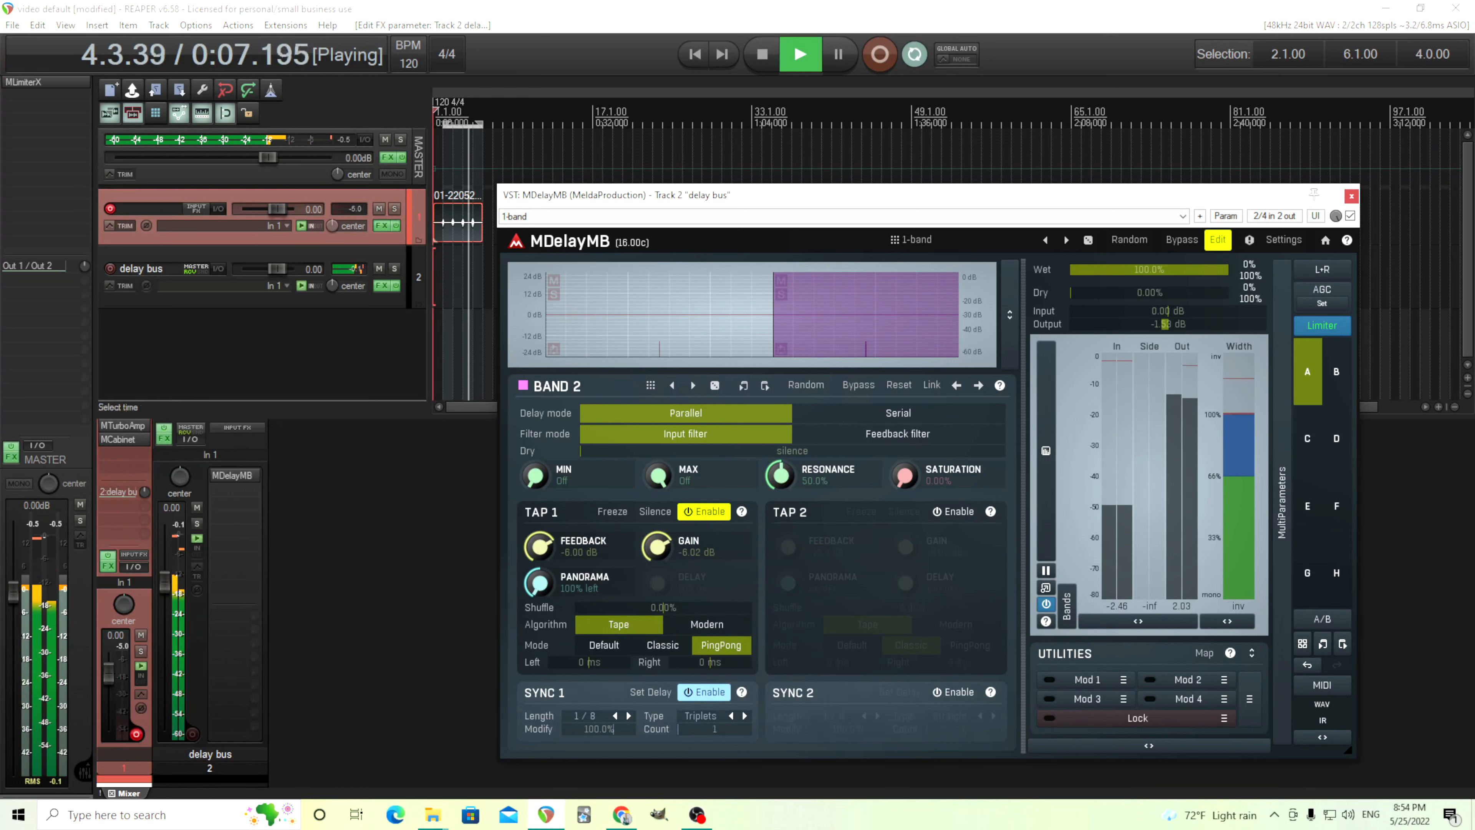
pyautogui.click(756, 65)
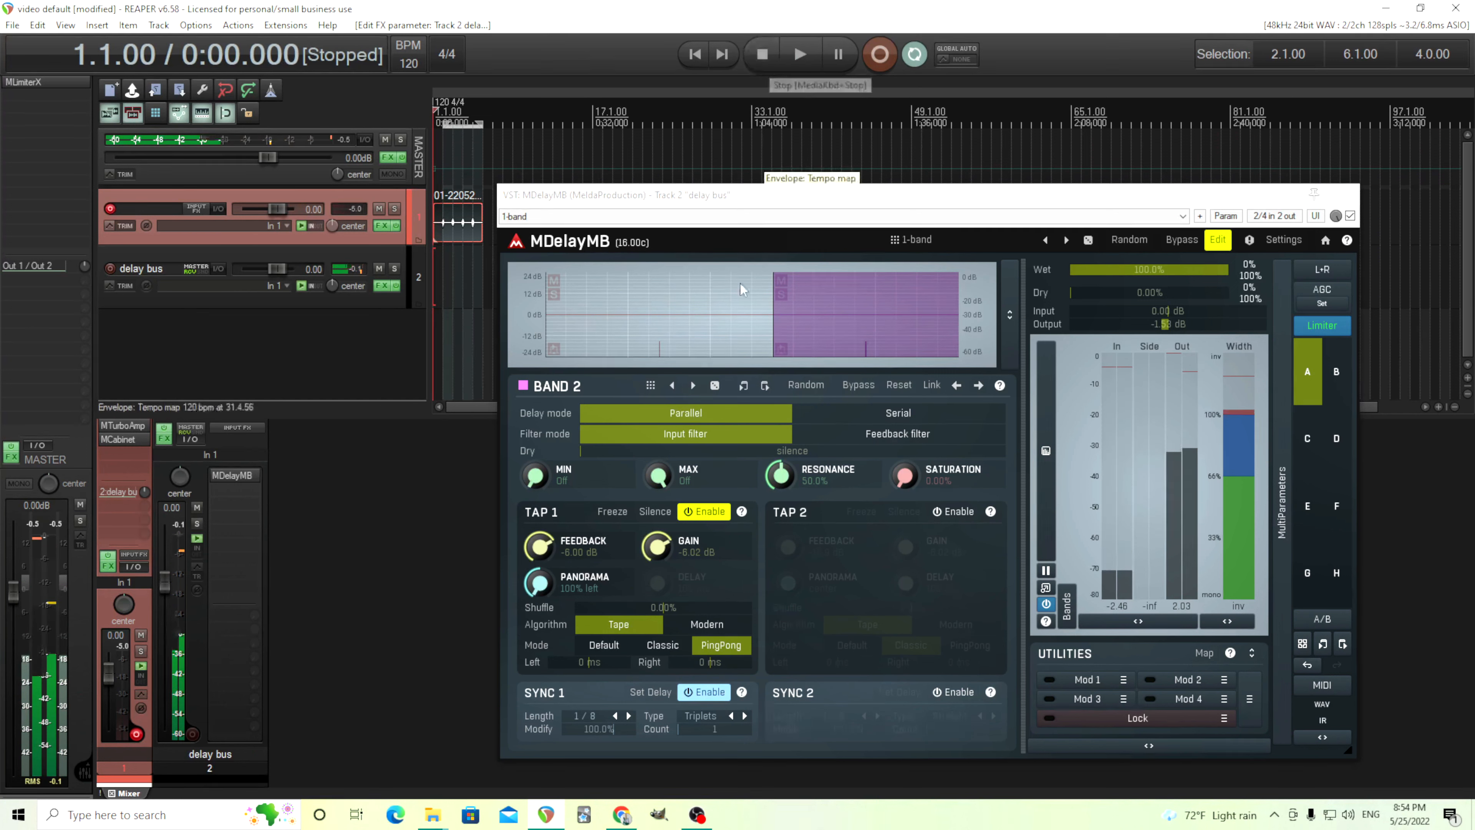
# Step: Set band 2's Sync 1 length to 1/4 and play the project to hear the triplet delay
pyautogui.click(628, 716)
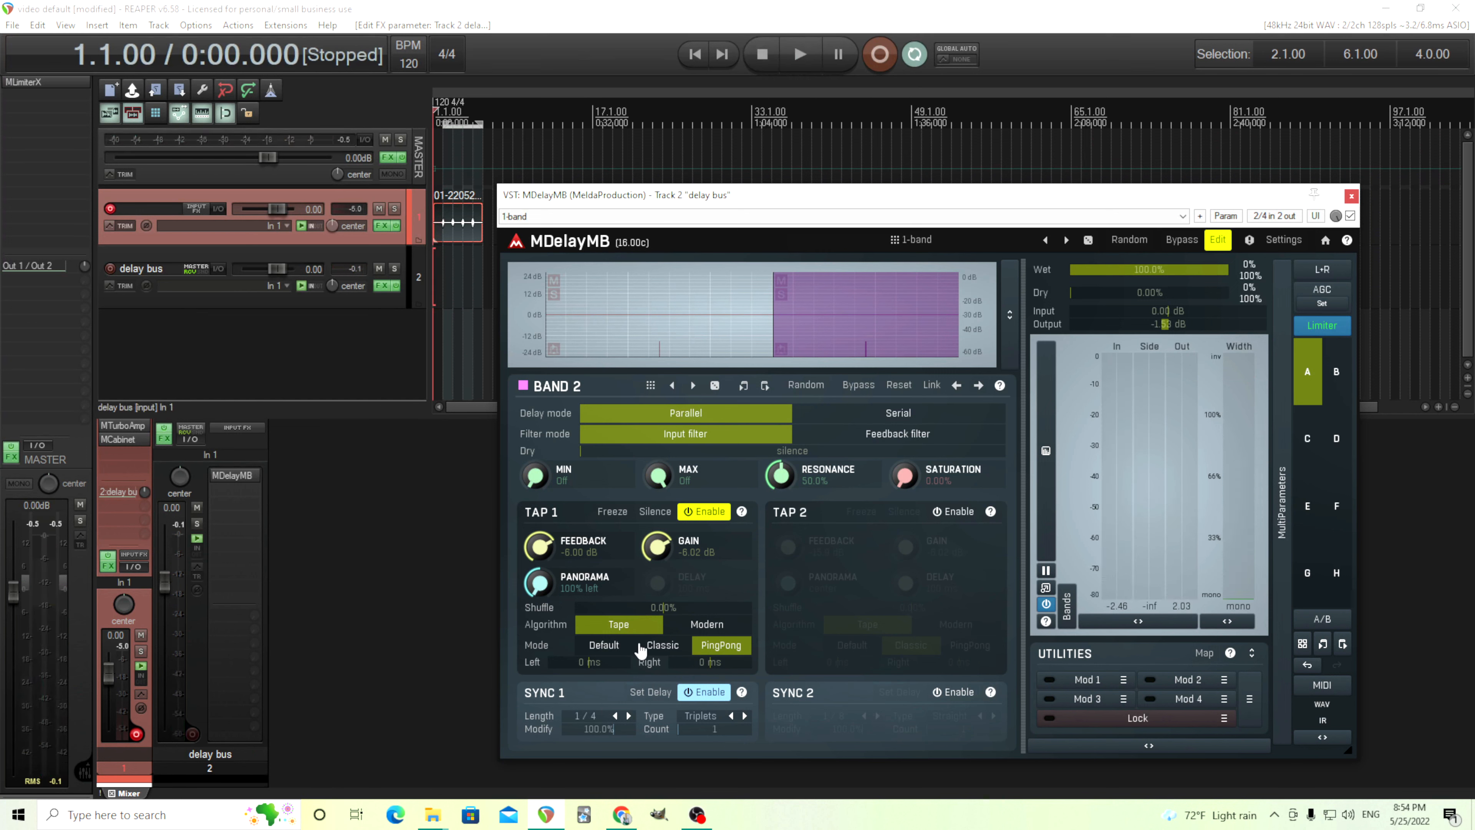
pyautogui.click(804, 61)
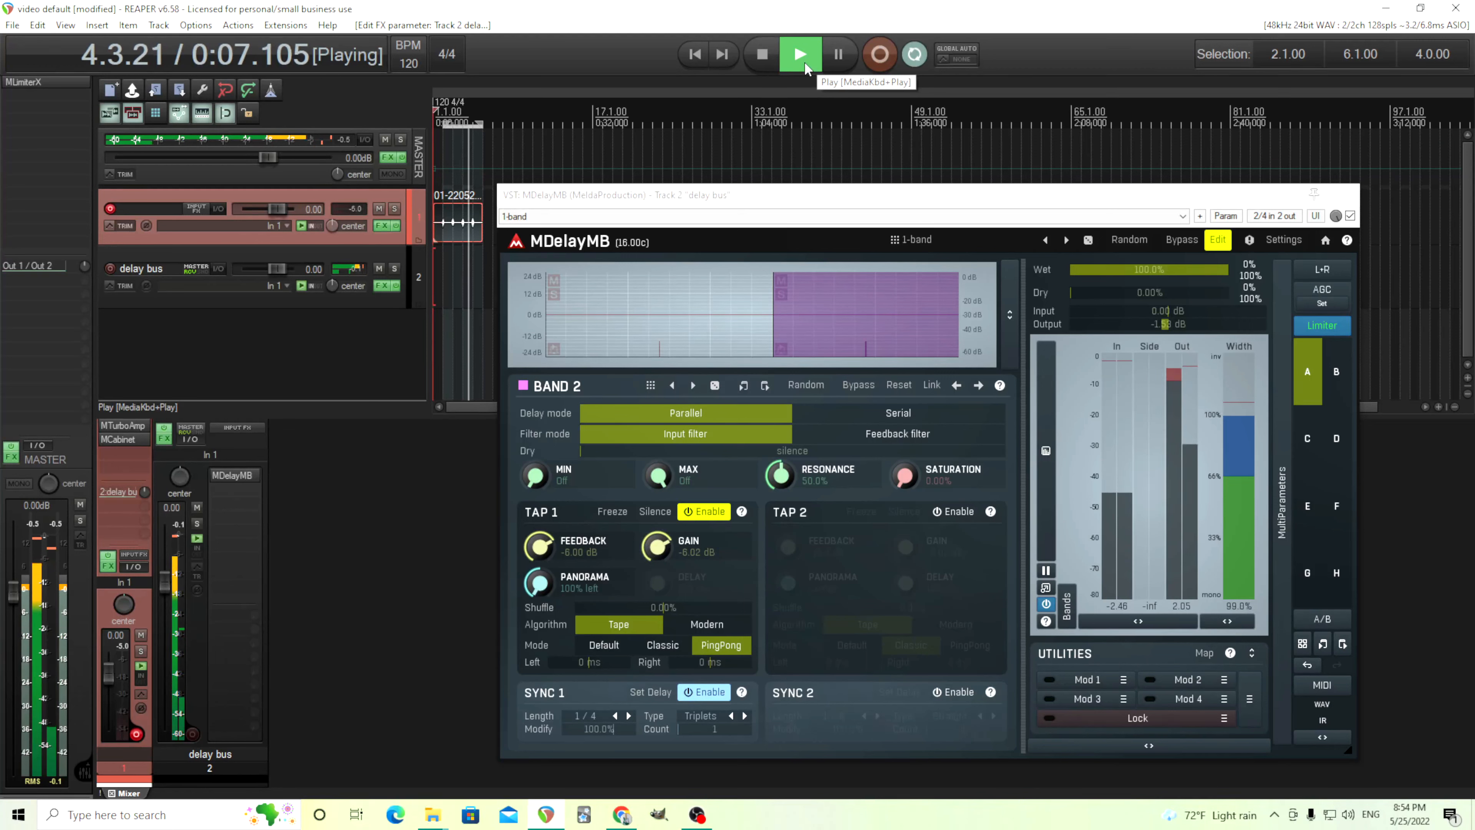
pyautogui.click(772, 58)
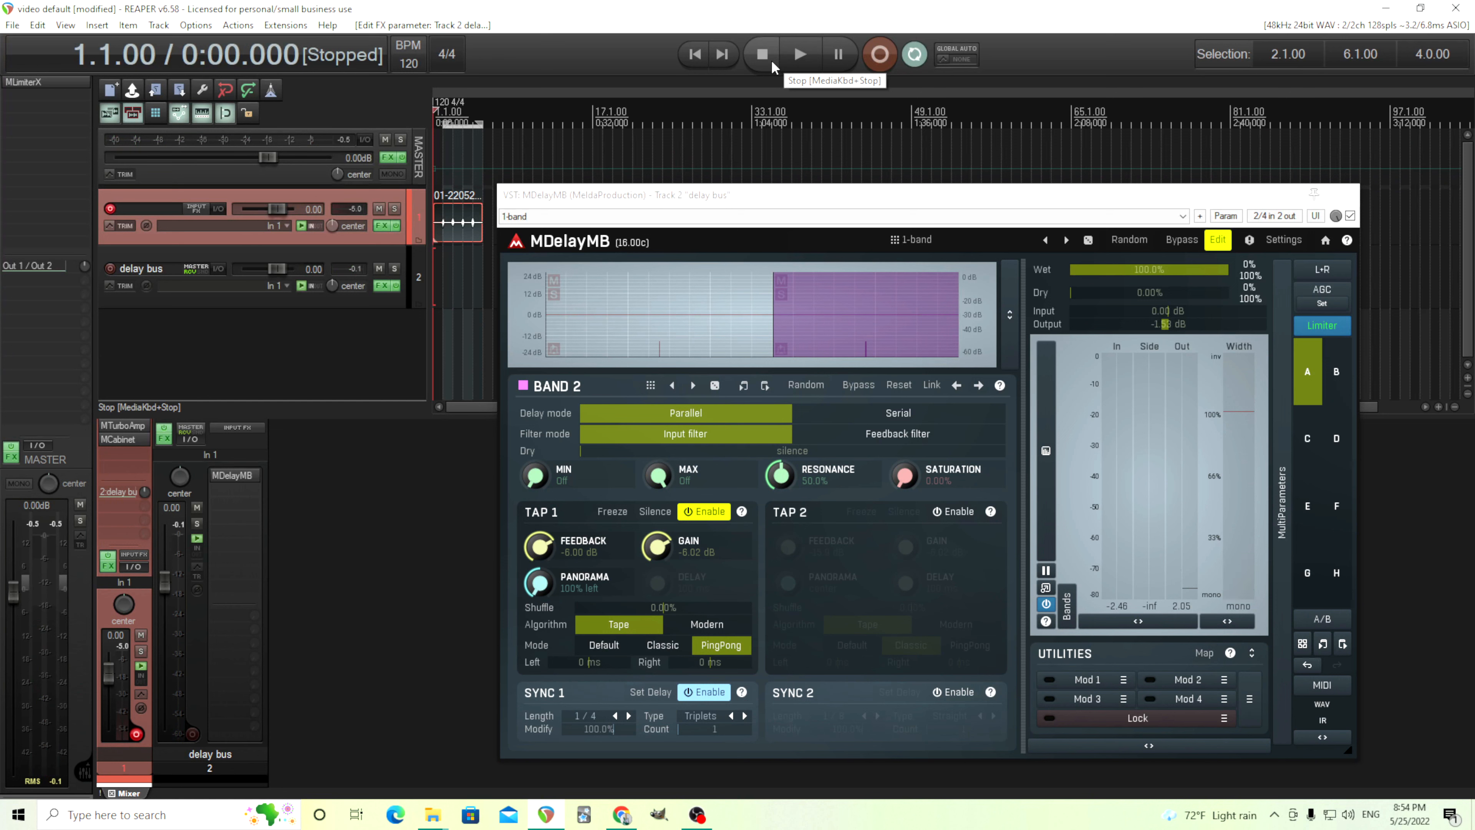
# Step: Set band 2's Sync 1 type to Straight and its length to 1/32
pyautogui.click(675, 301)
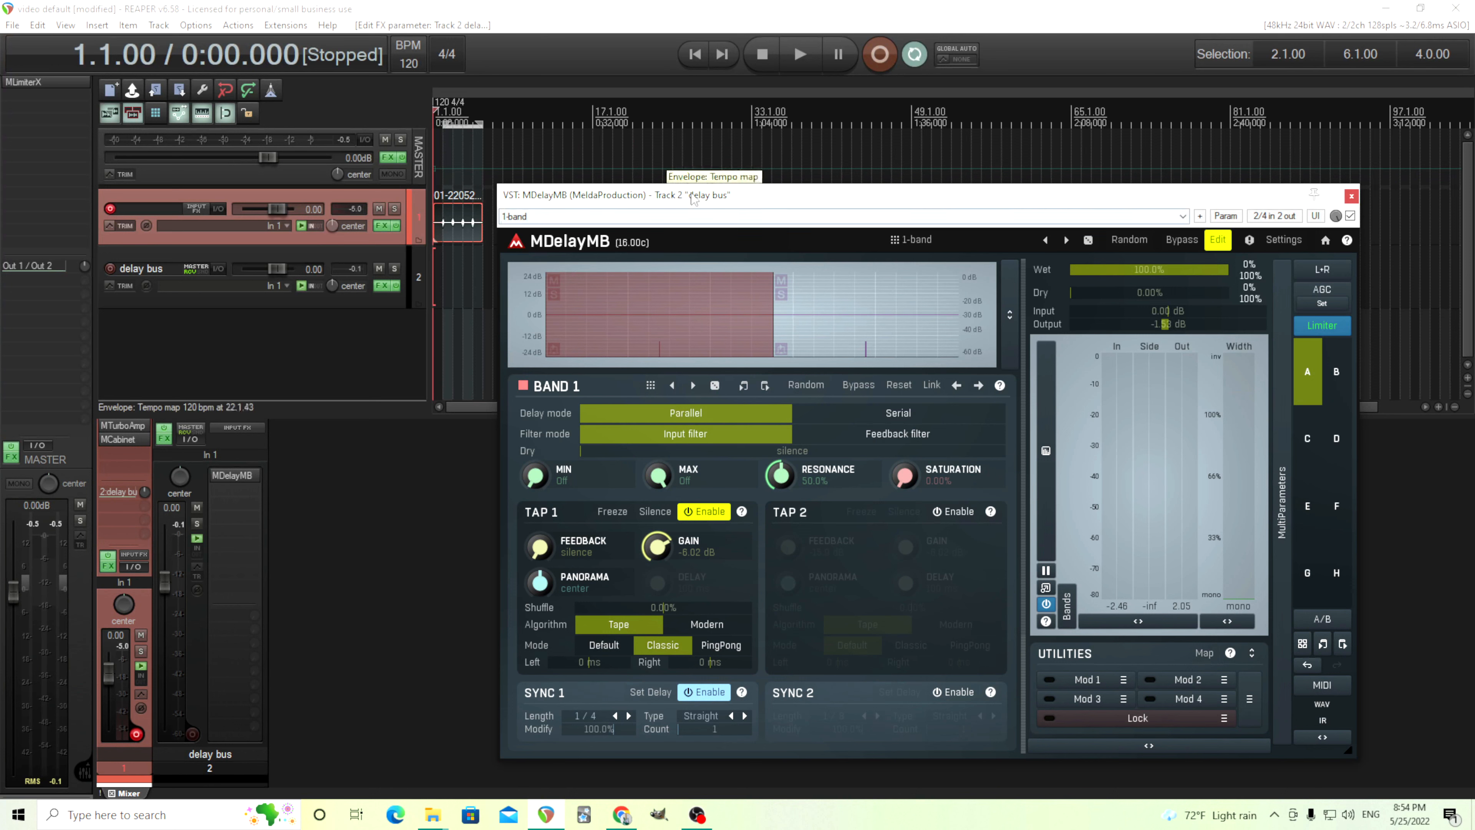
pyautogui.click(811, 323)
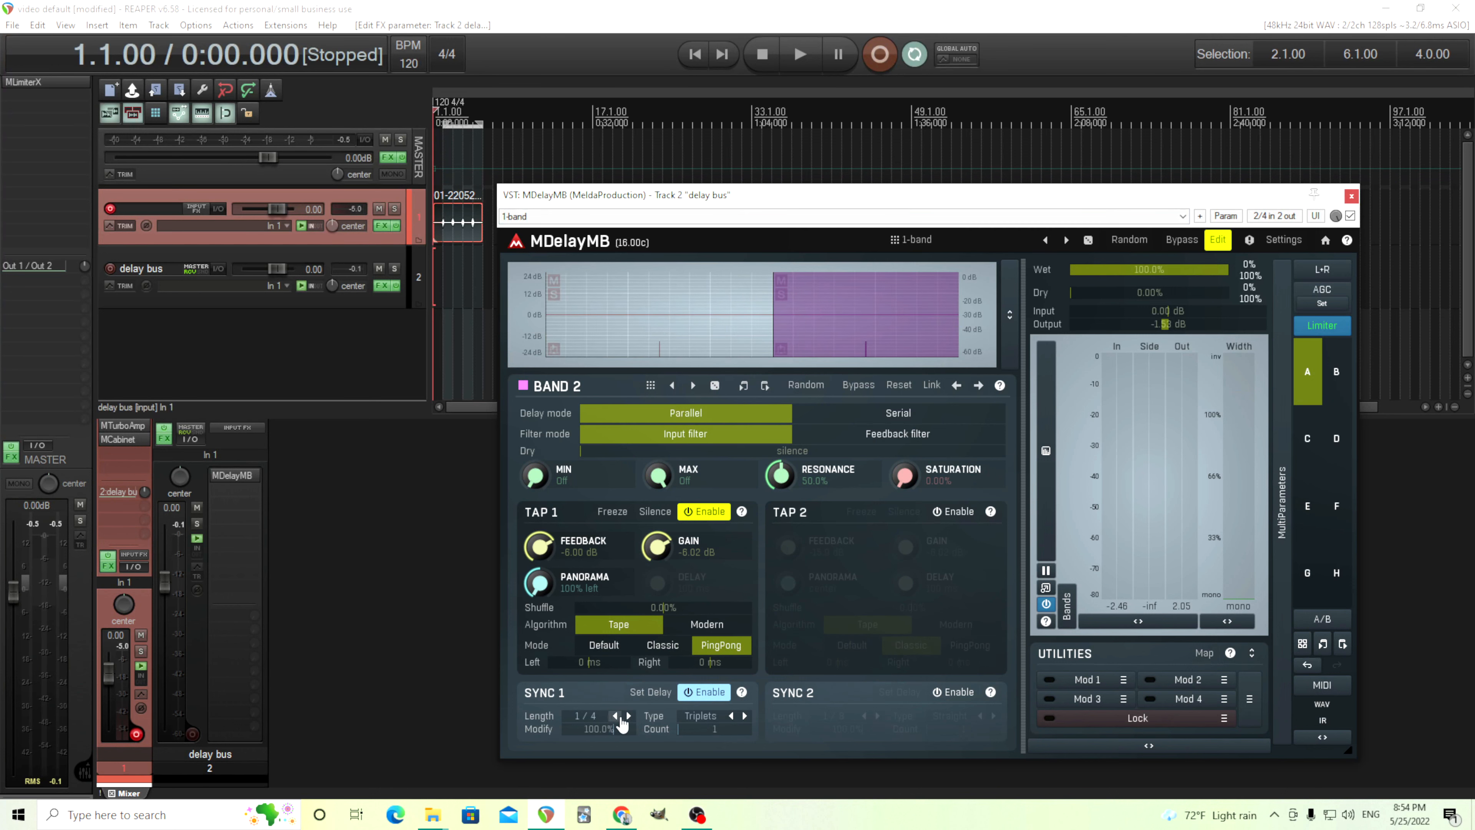
pyautogui.click(694, 725)
pyautogui.click(710, 728)
pyautogui.click(628, 716)
pyautogui.click(604, 718)
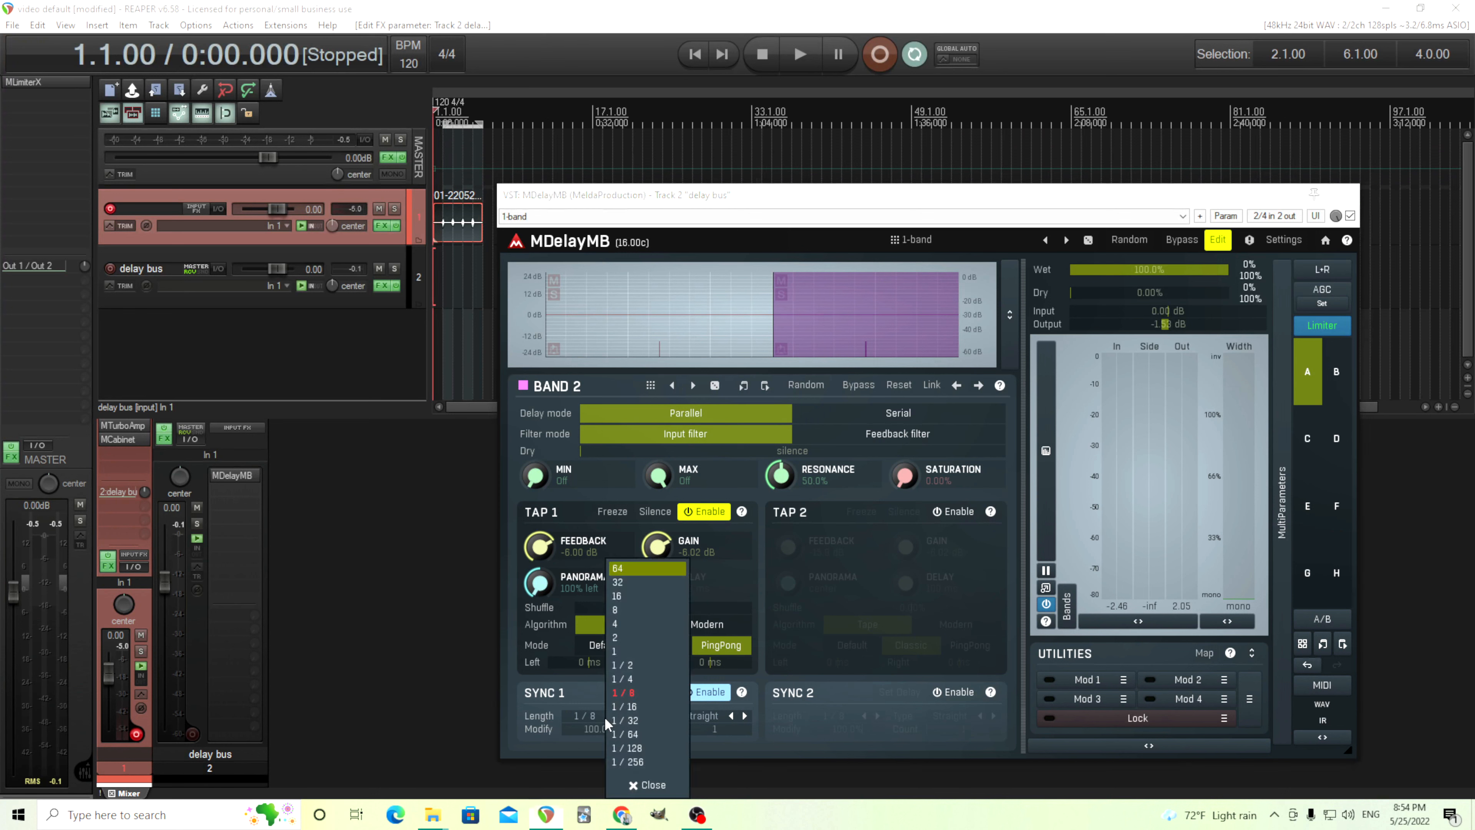
pyautogui.click(628, 720)
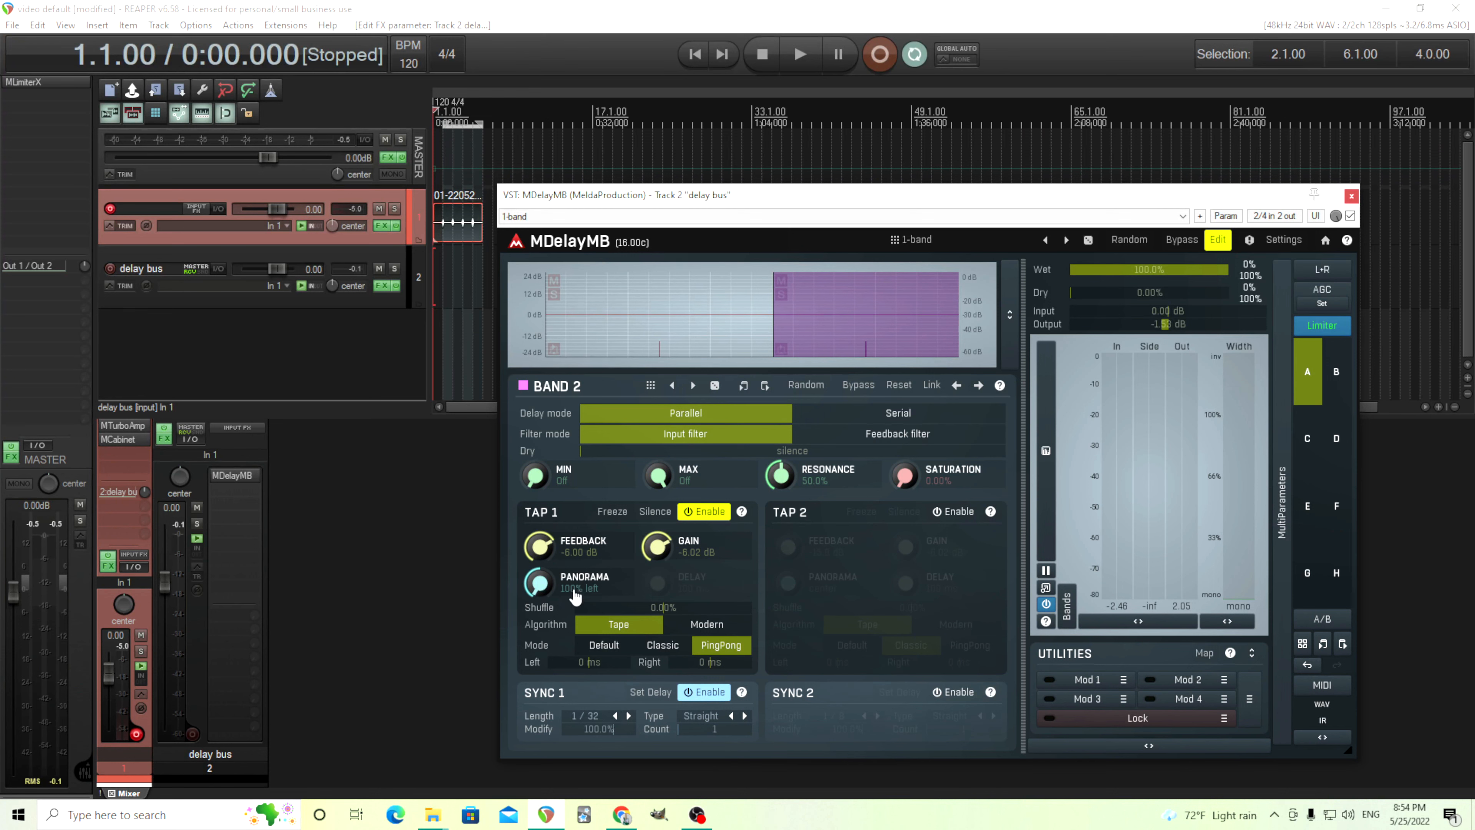
# Step: Center band 2's Tap 1 panorama, disable Sync 1 and set the delay mode to Default
pyautogui.doubleClick(540, 575)
pyautogui.click(662, 648)
pyautogui.click(694, 691)
pyautogui.click(604, 645)
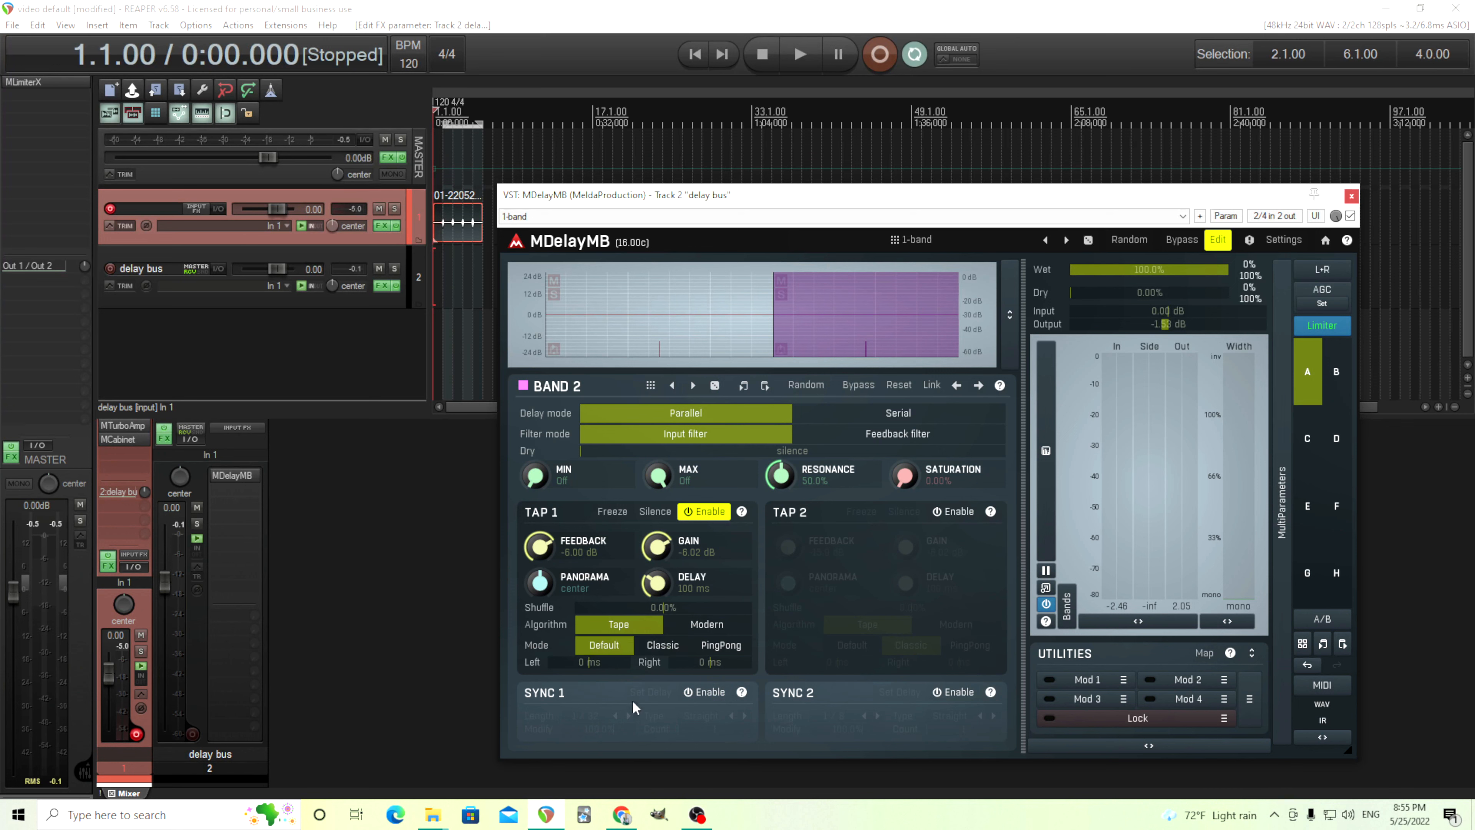
# Step: Enable Sync 1 on band 2 and adjust its Tap 1 feedback to -3.96 dB during playback
pyautogui.click(696, 691)
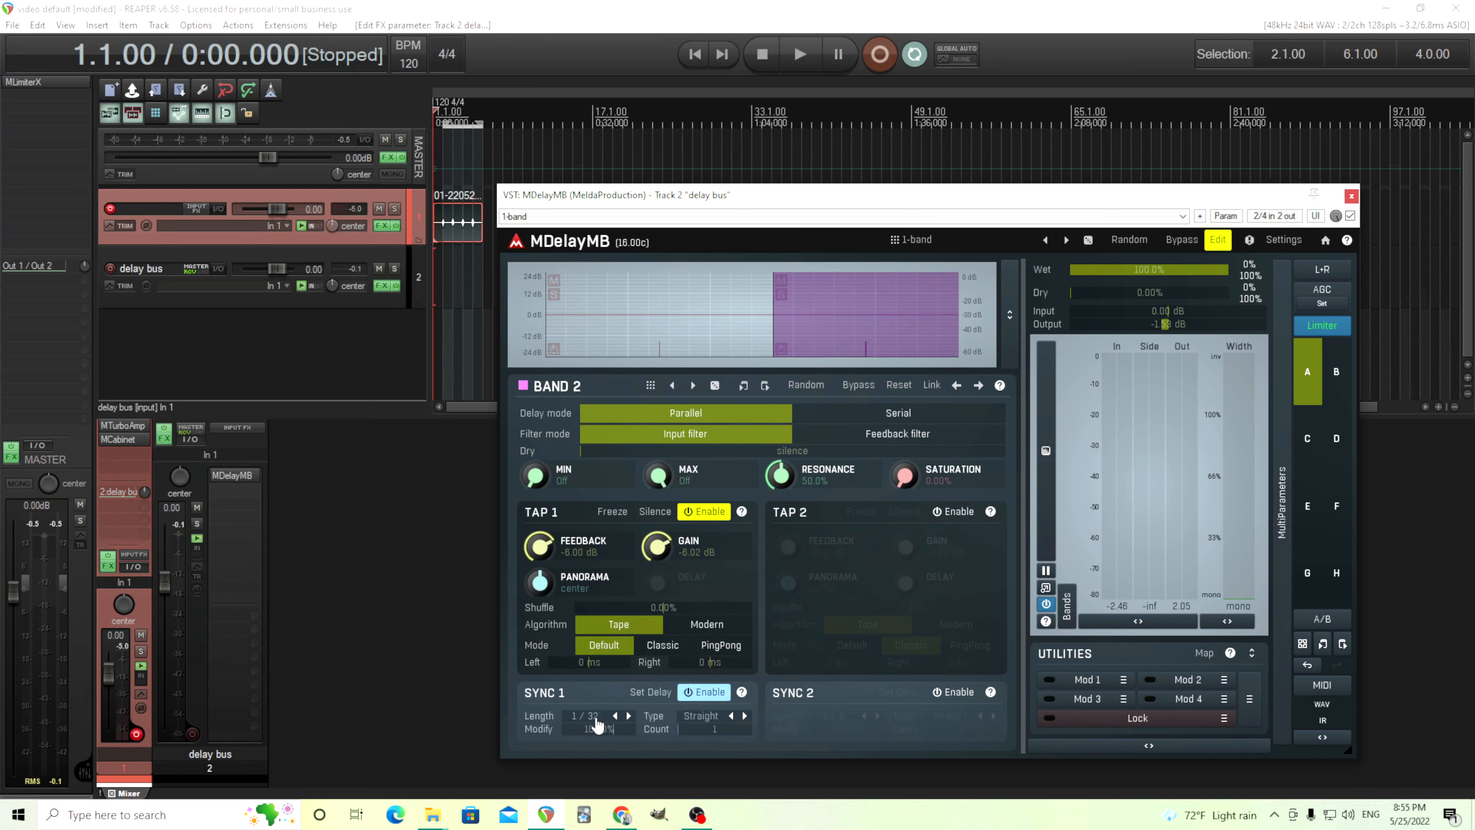
pyautogui.click(647, 340)
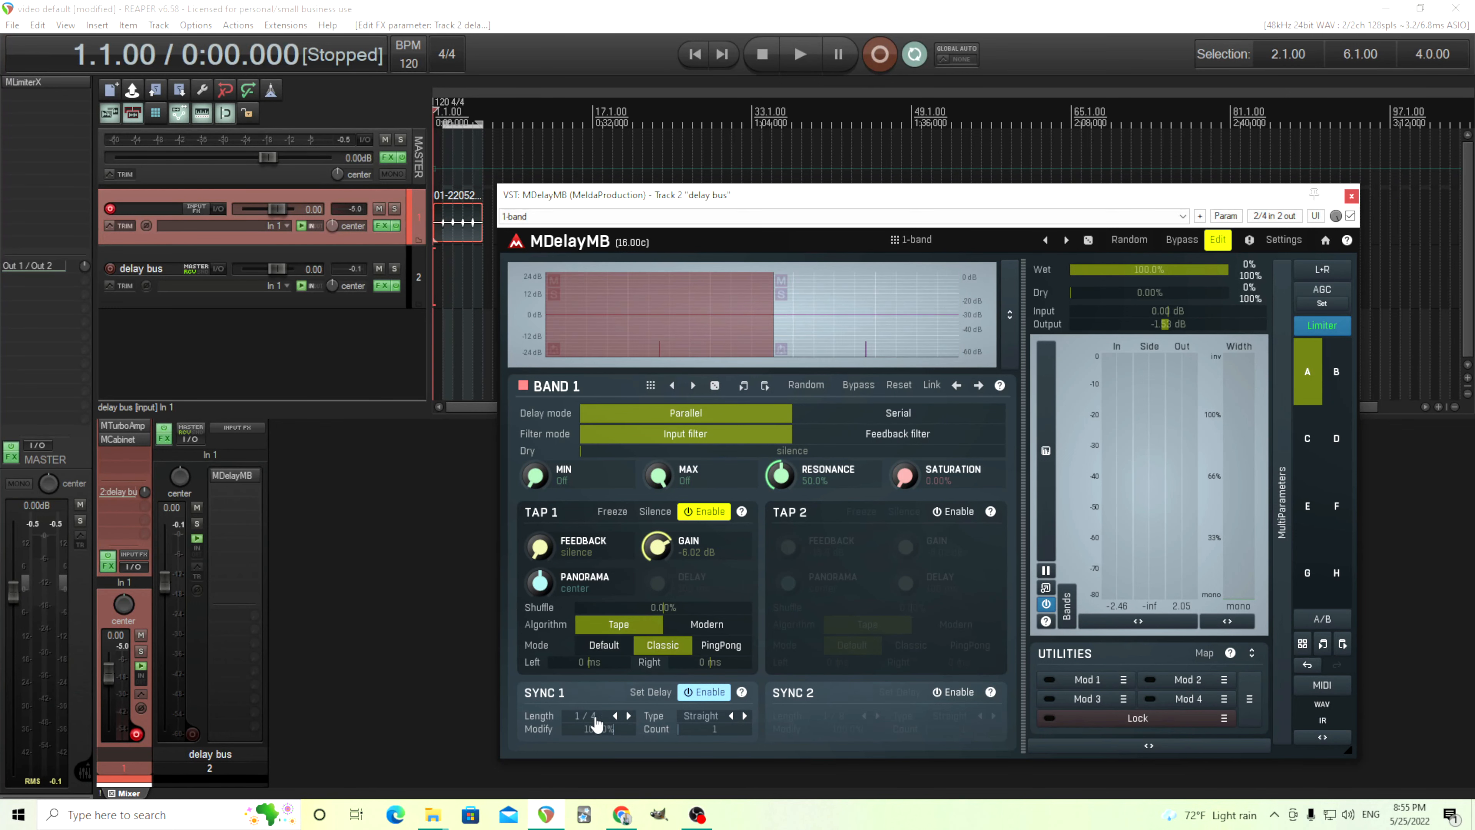
pyautogui.click(807, 348)
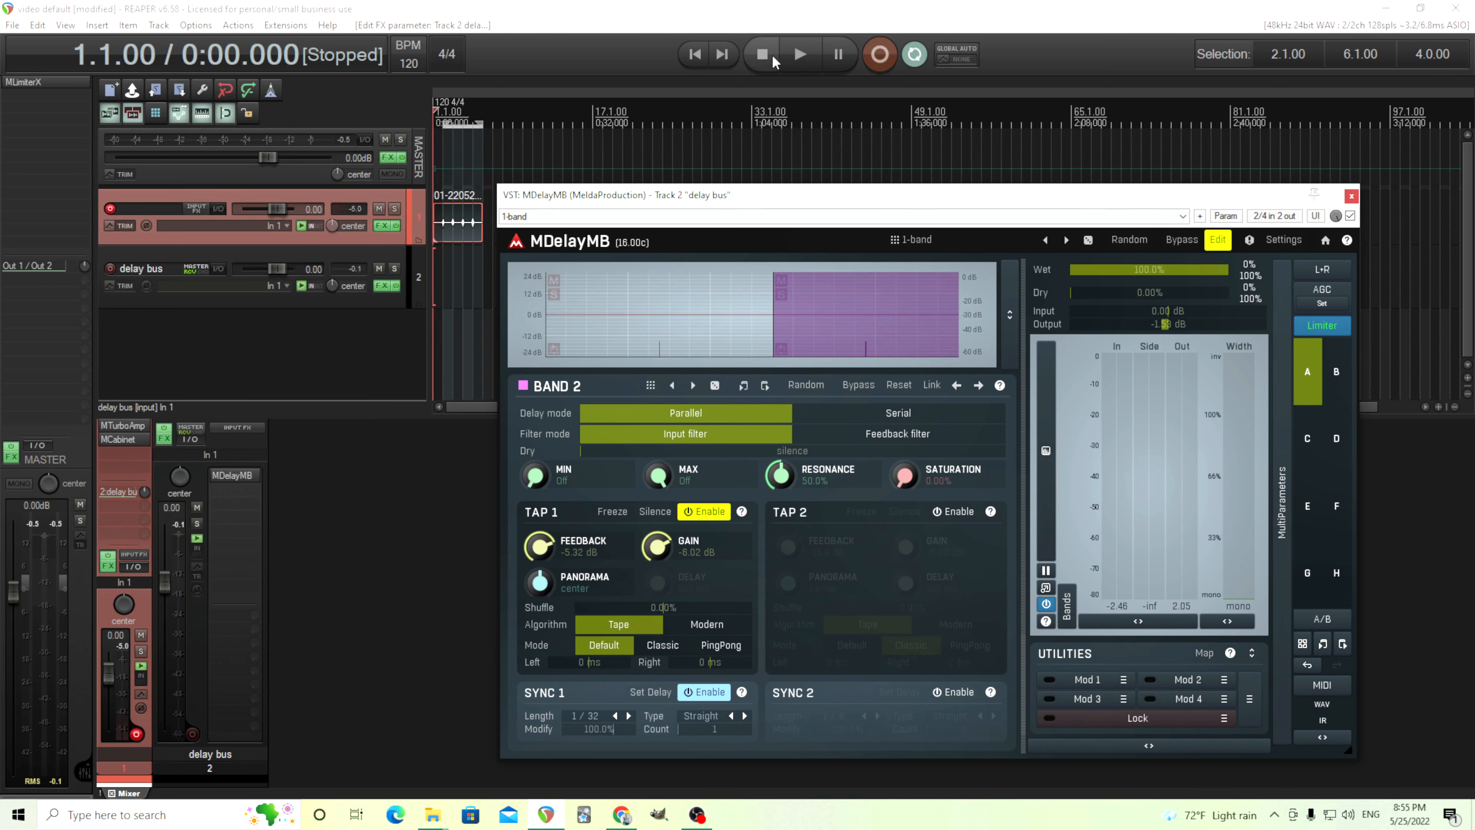
pyautogui.click(798, 54)
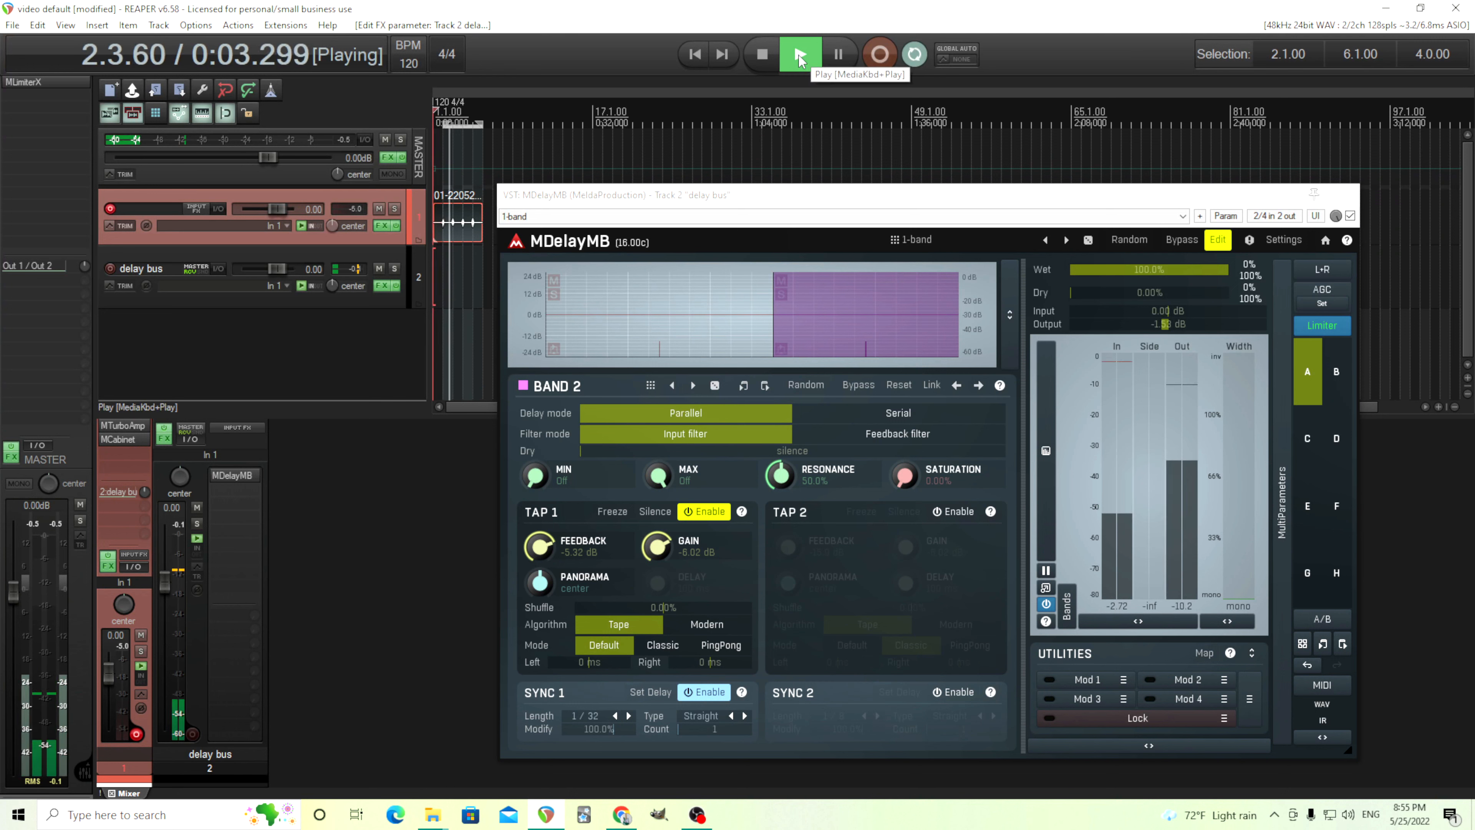
pyautogui.moveTo(541, 547); pyautogui.dragTo(542, 534)
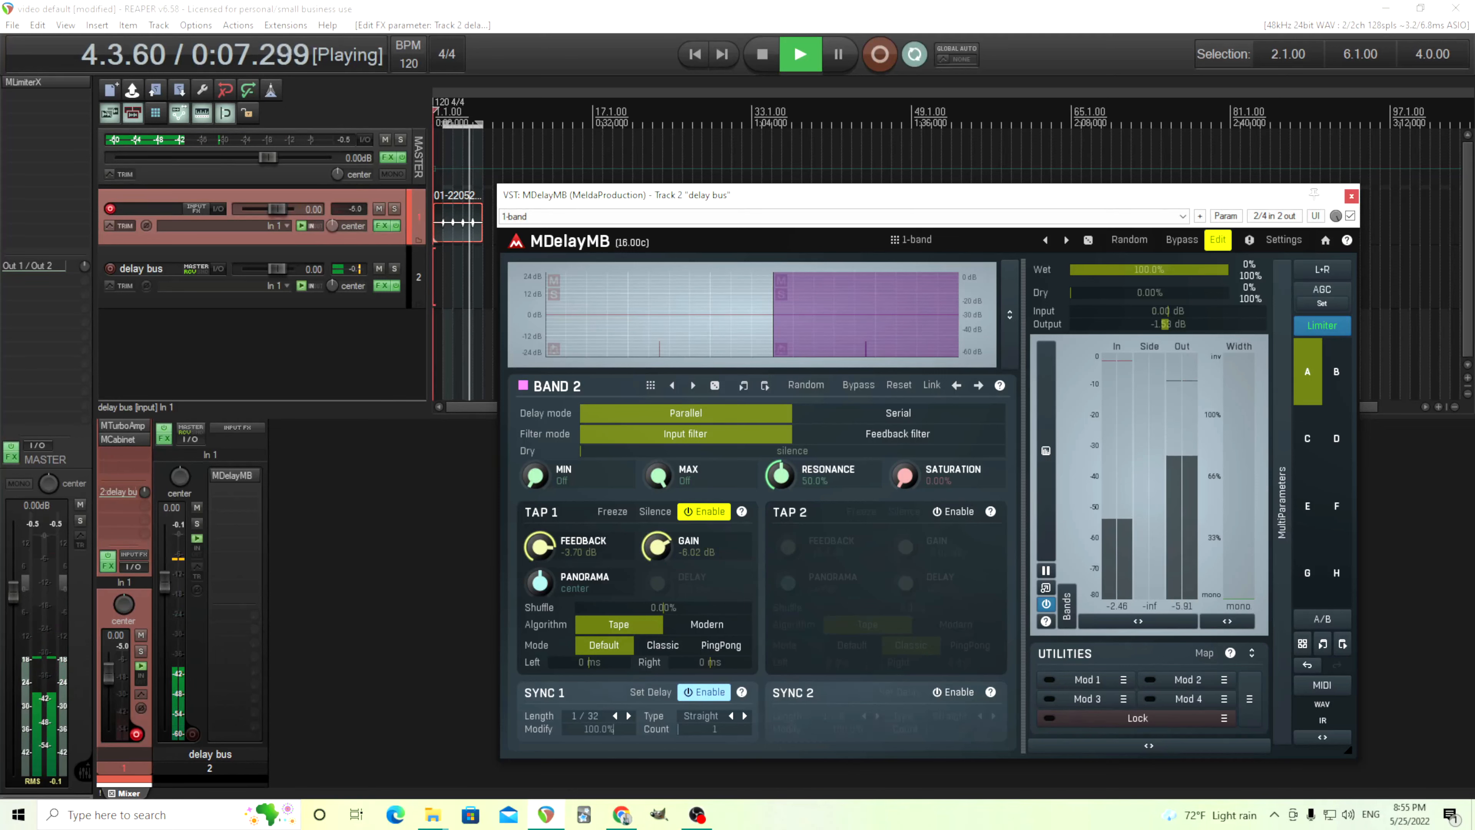
pyautogui.moveTo(541, 535); pyautogui.dragTo(541, 537)
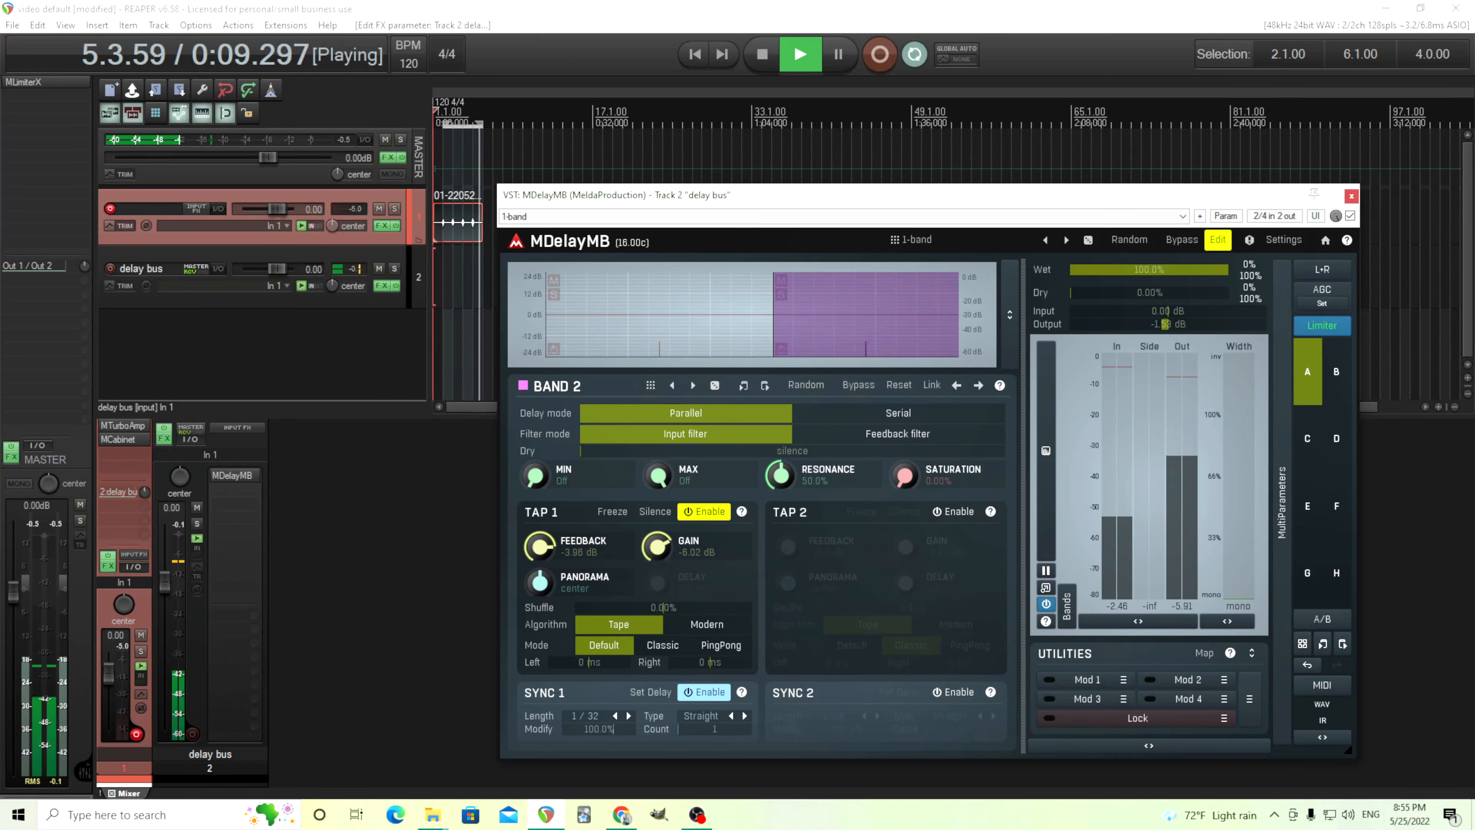
pyautogui.click(761, 55)
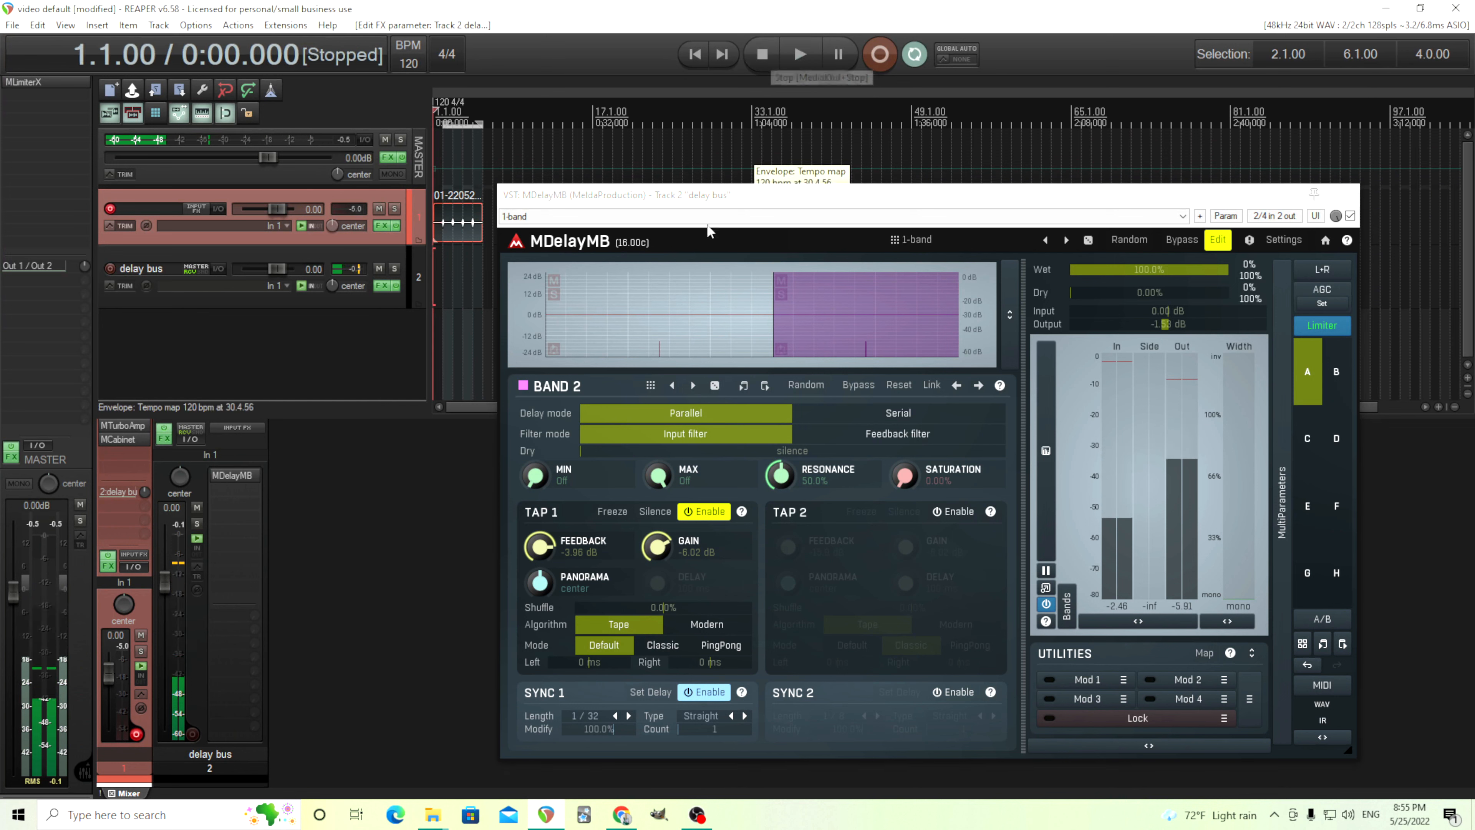
# Step: Audition band 2's Sync 1 at a 1/64 length during playback and return the length to 1/32
pyautogui.click(628, 716)
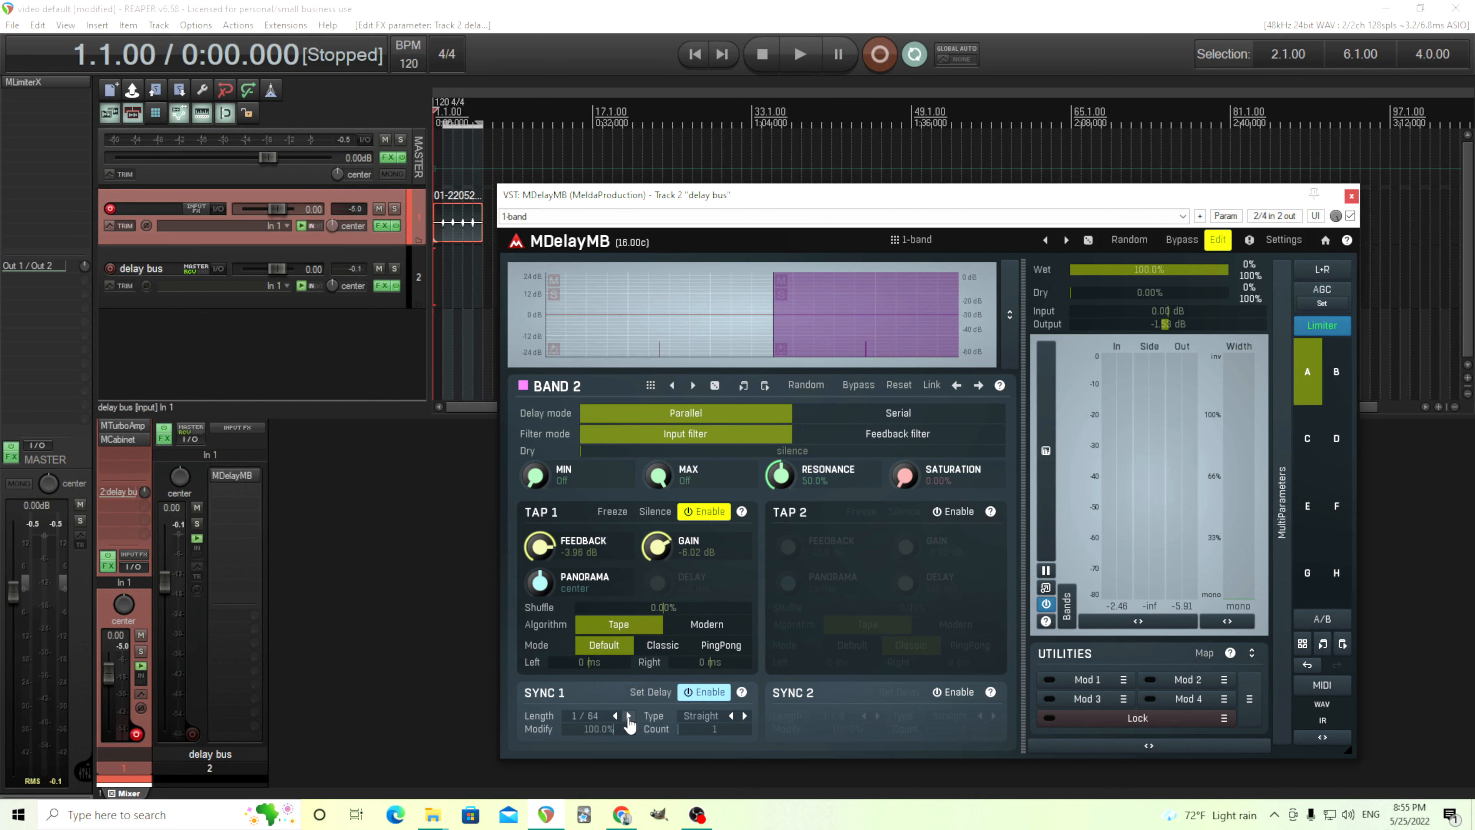
pyautogui.click(801, 55)
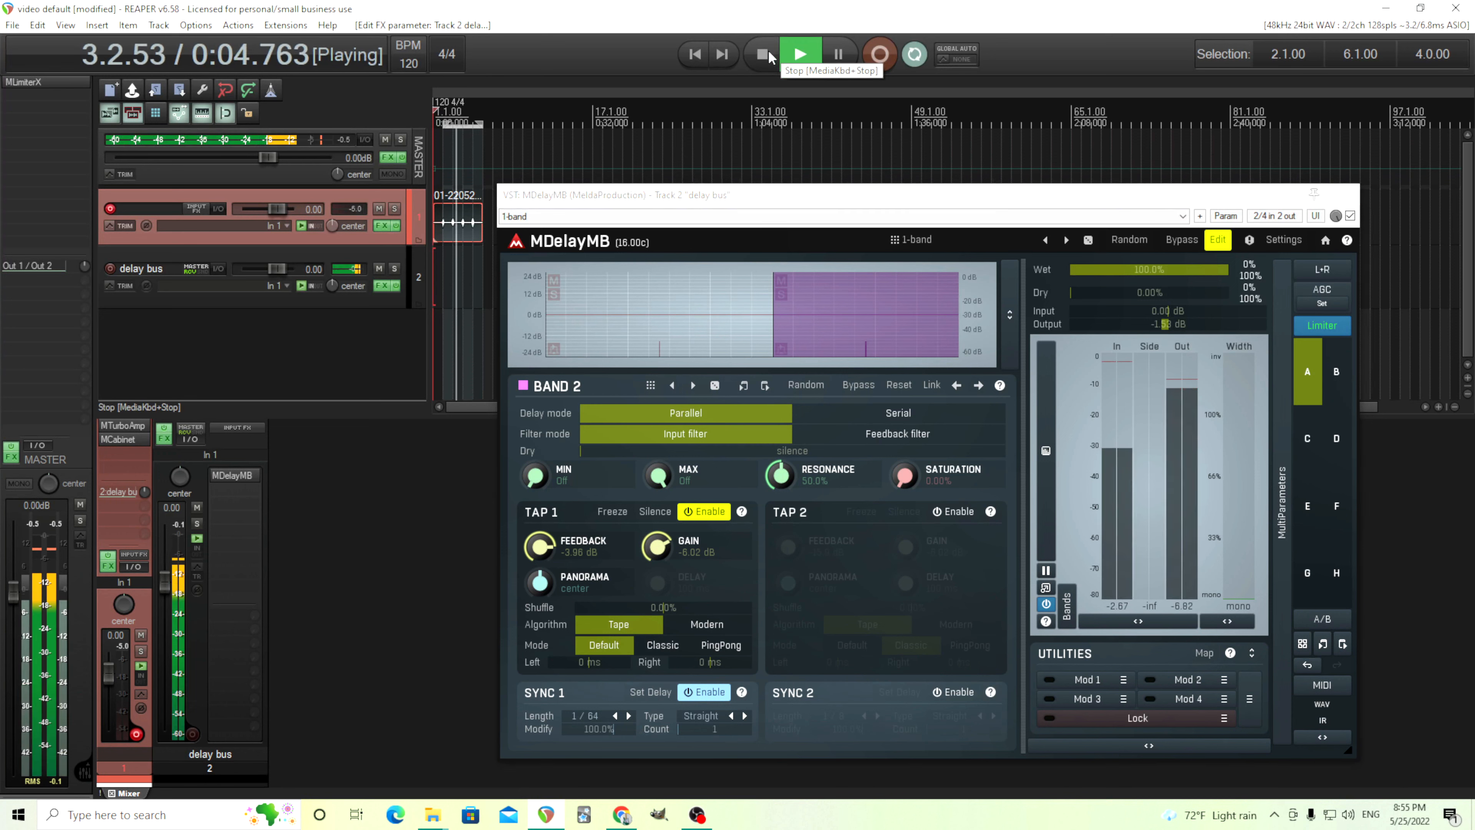
pyautogui.click(765, 54)
pyautogui.click(617, 716)
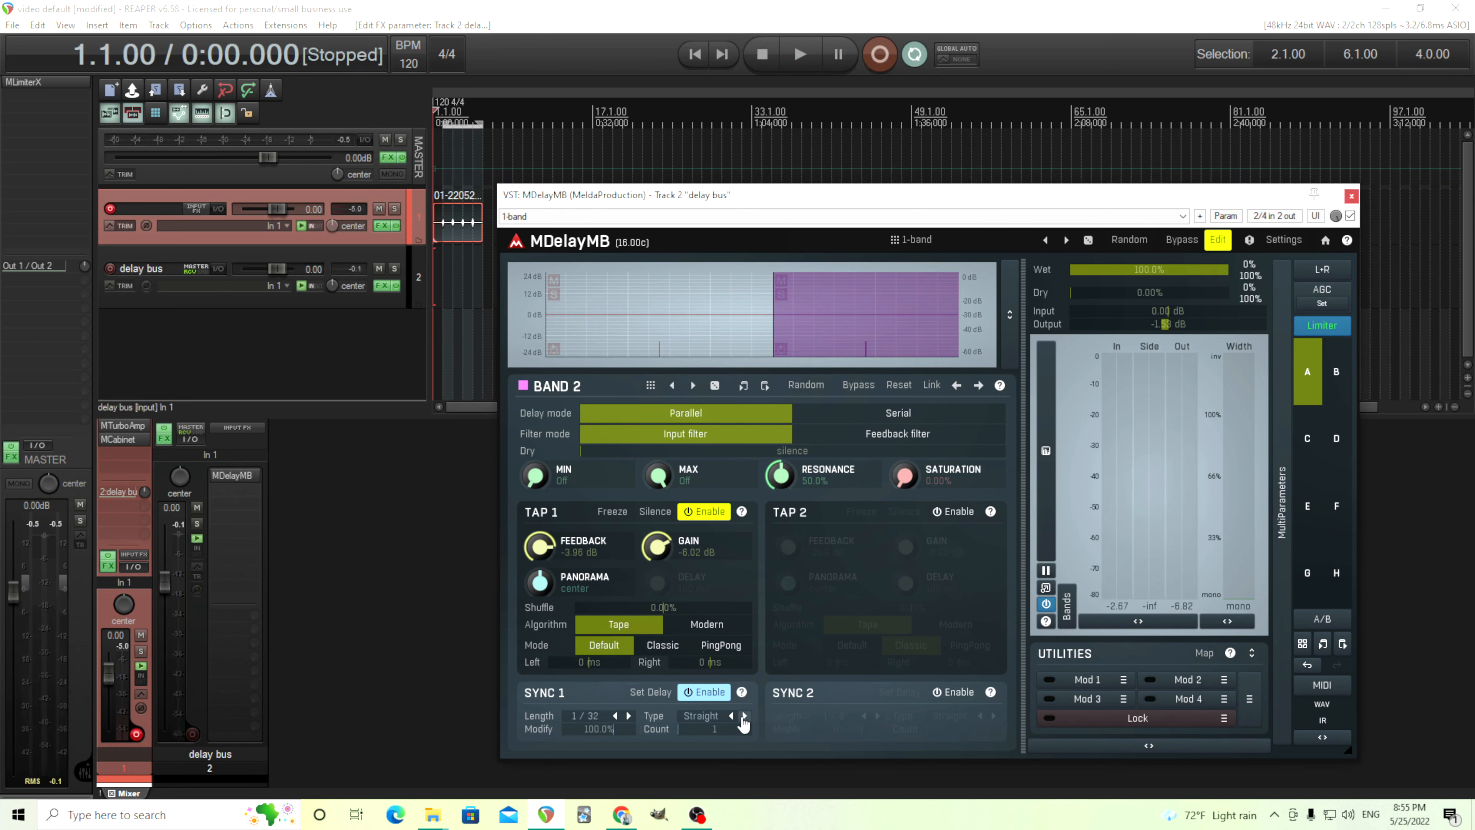
# Step: Play band 2's delay with Sync 1 type Triplets, adjust Tap 1 feedback to -4.32 dB and restore the Straight type
pyautogui.click(800, 54)
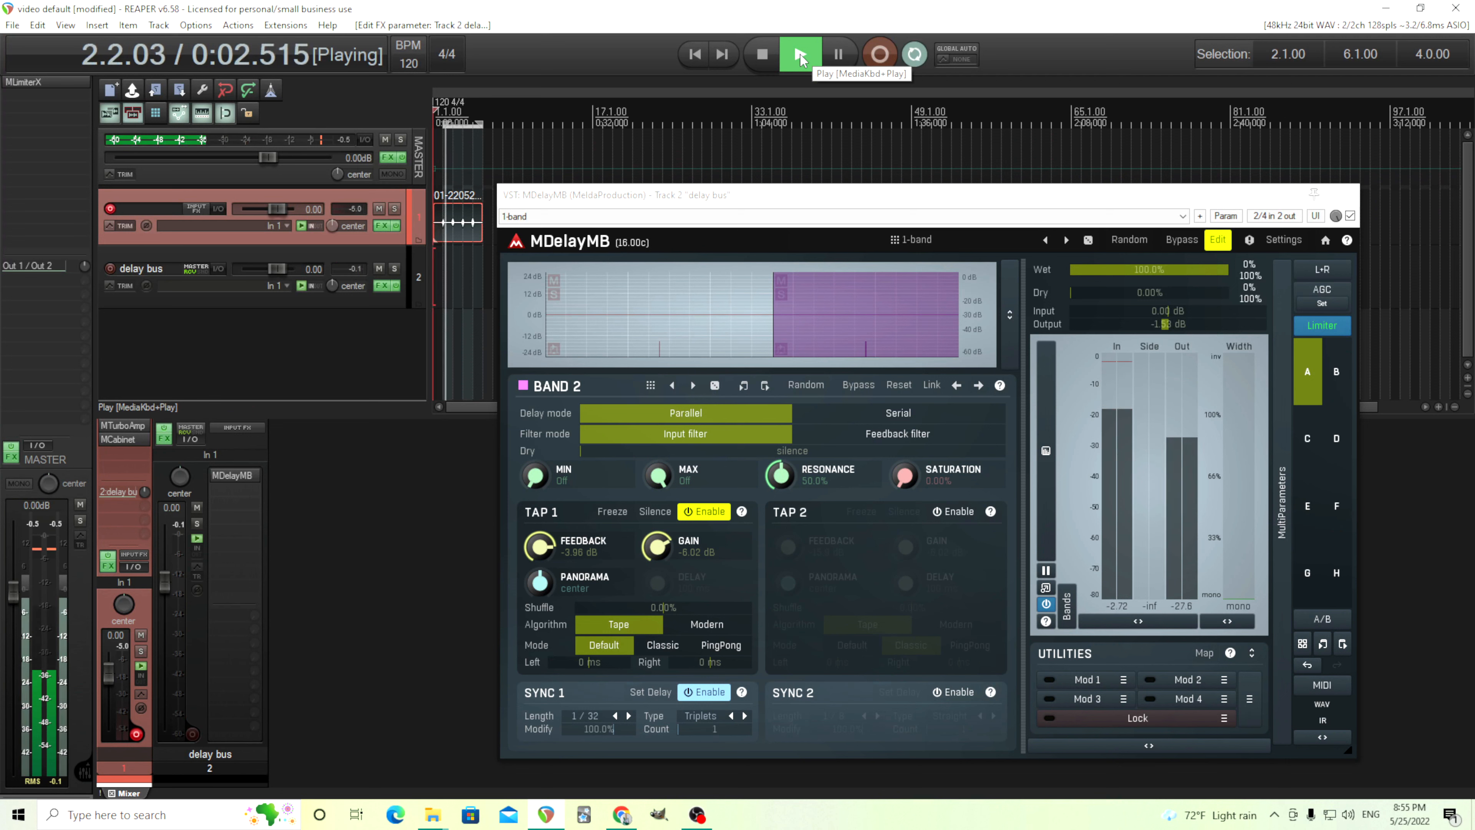
pyautogui.moveTo(542, 546); pyautogui.dragTo(542, 555)
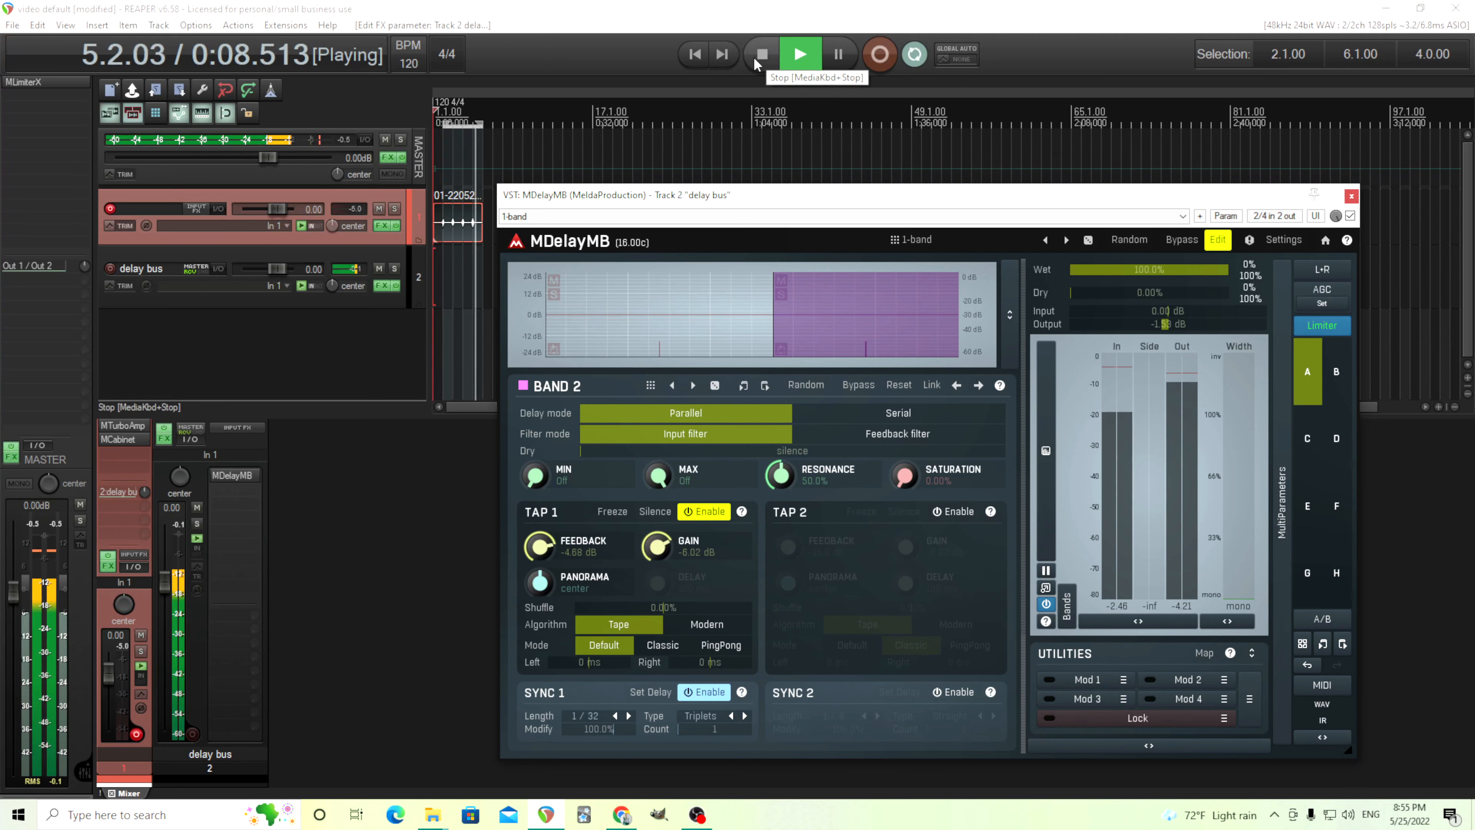
pyautogui.click(754, 56)
pyautogui.click(615, 716)
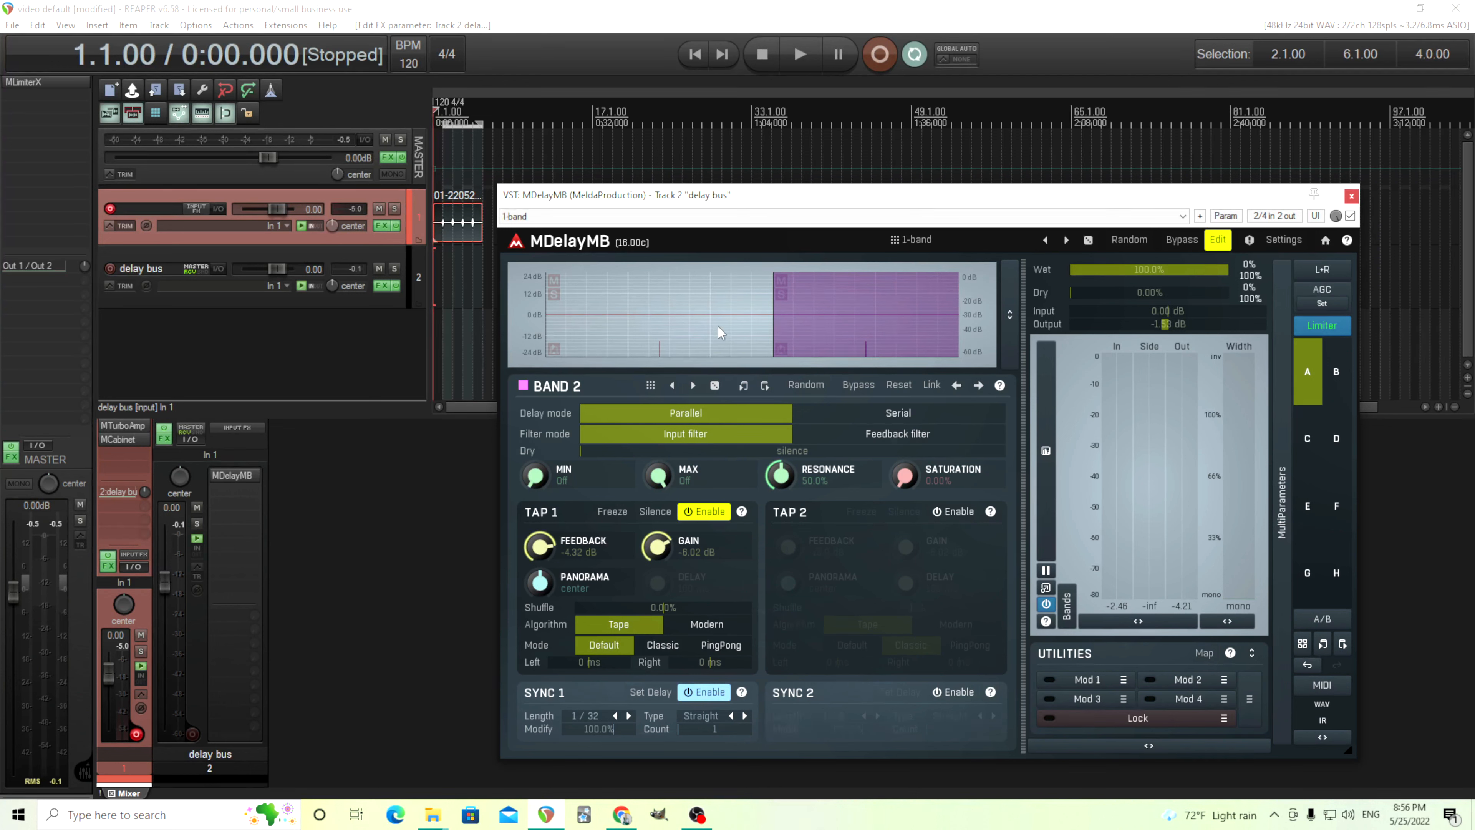
# Step: Insert a third band after band 2 and lower the boundaries between bands 1 and 2 and bands 2 and 3
pyautogui.moveTo(773, 331)
pyautogui.moveTo(773, 332); pyautogui.dragTo(762, 332)
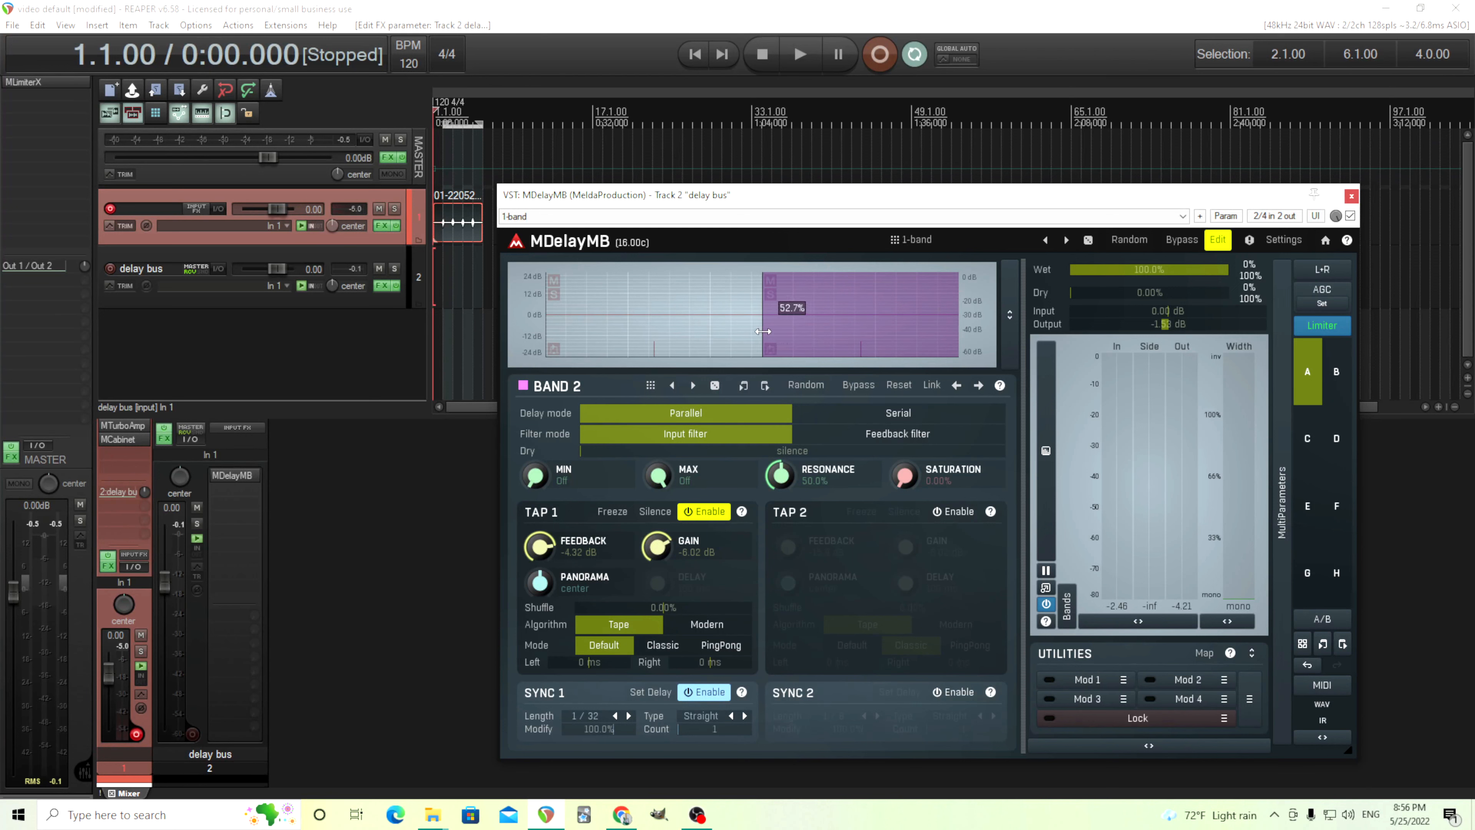
pyautogui.rightClick(893, 341)
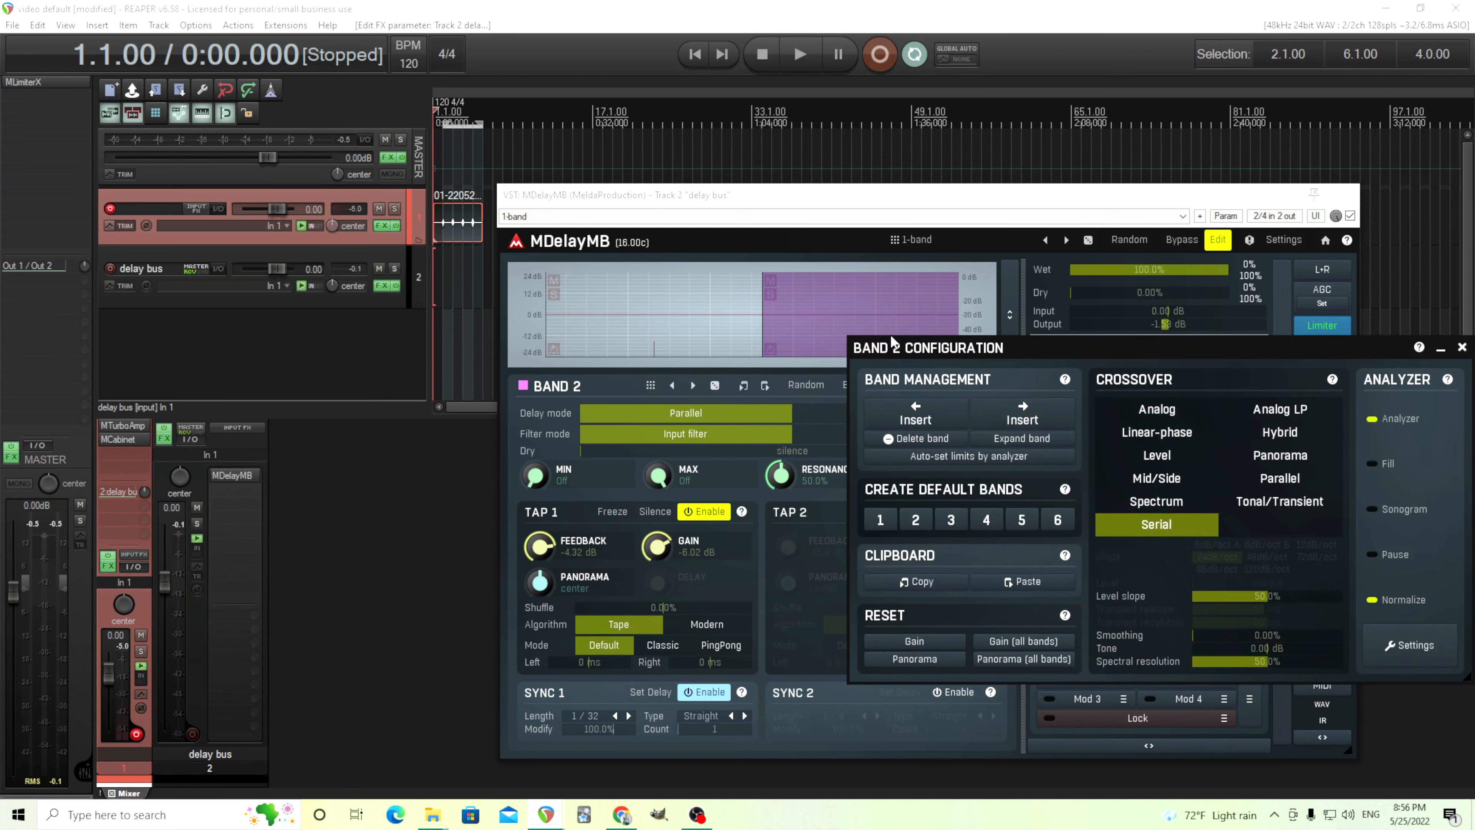
pyautogui.click(1005, 396)
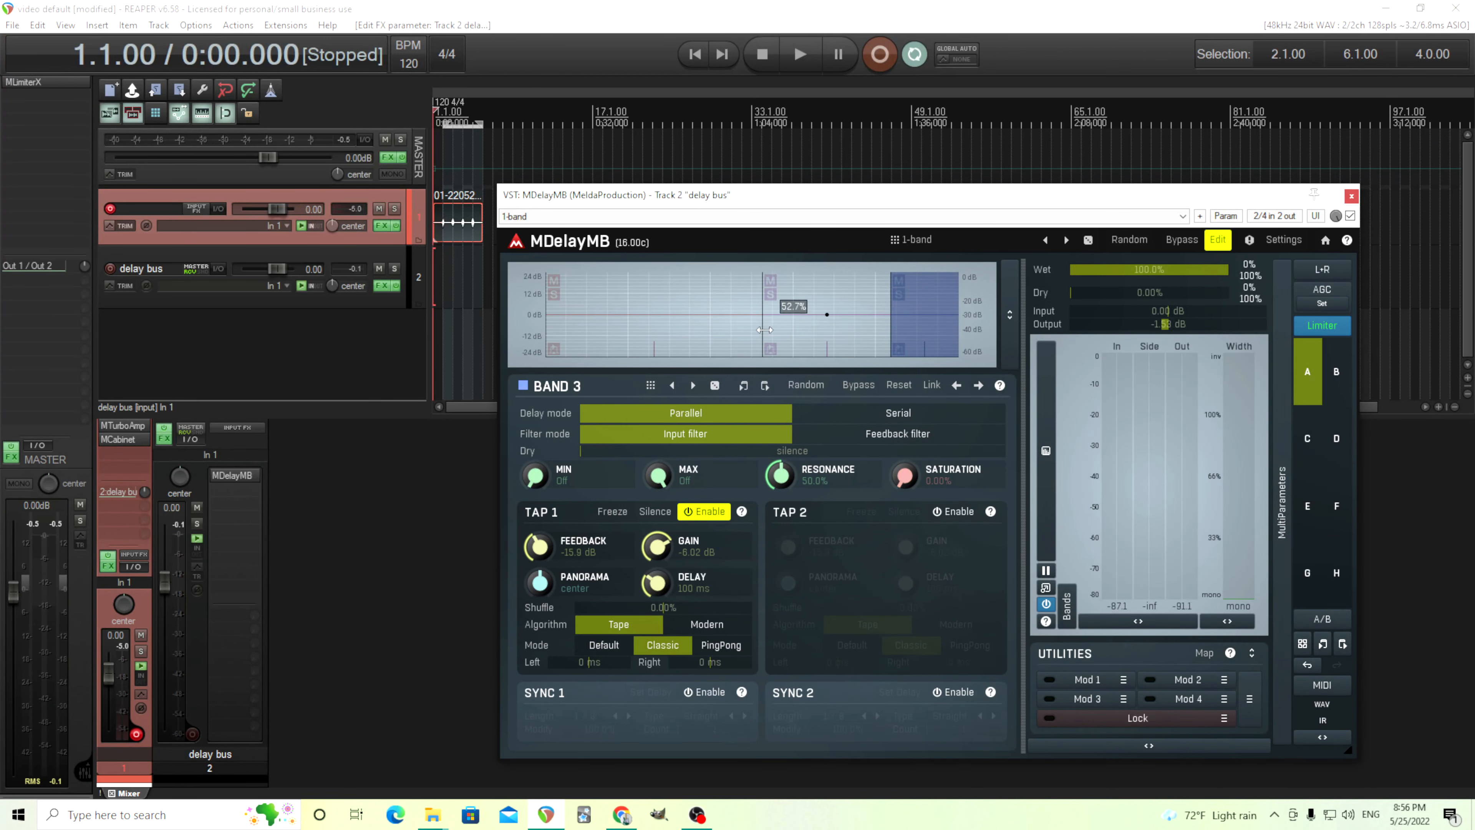
pyautogui.moveTo(764, 329); pyautogui.dragTo(744, 329)
pyautogui.moveTo(886, 328); pyautogui.dragTo(857, 330)
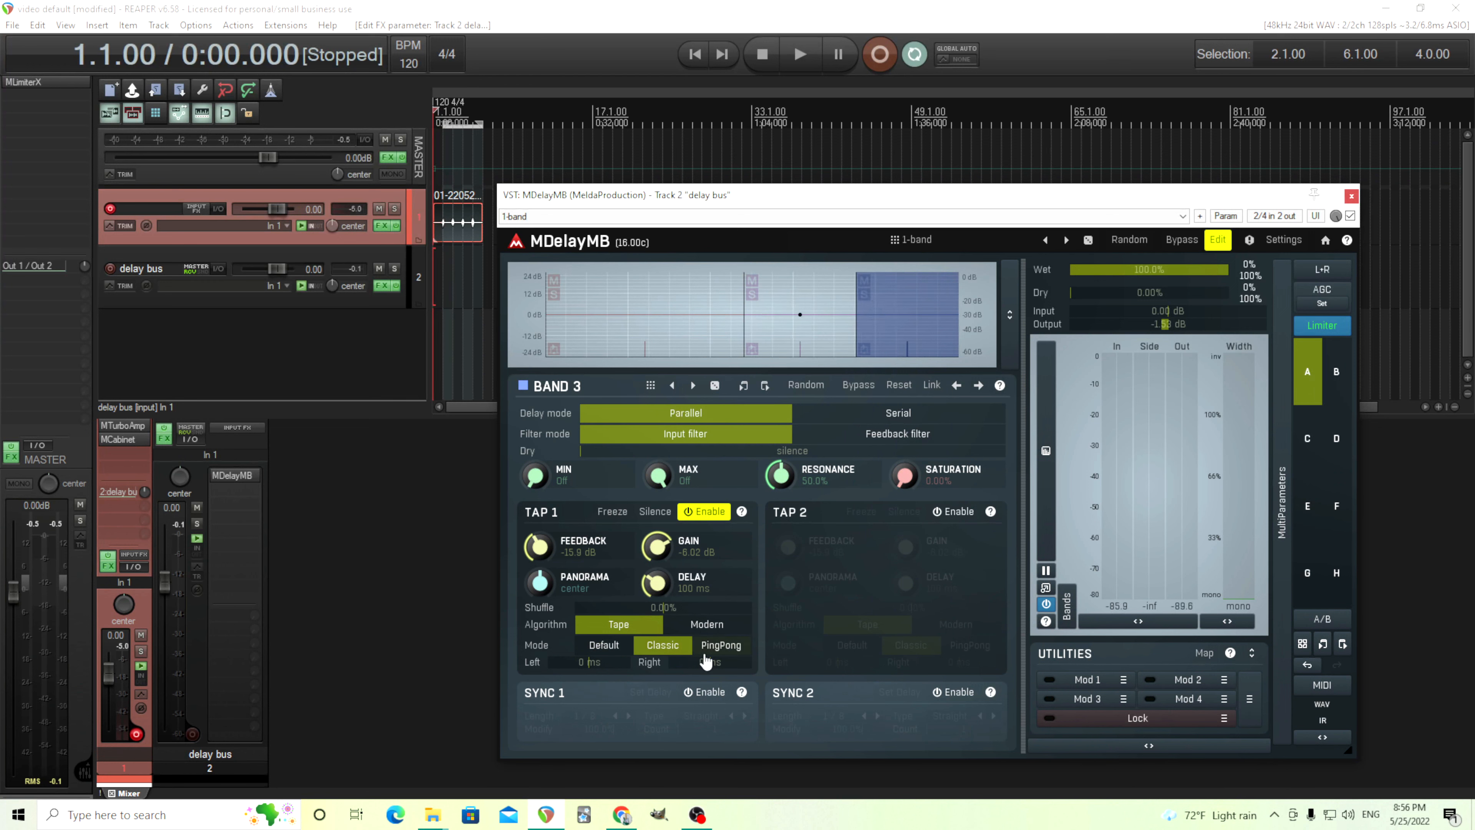
# Step: Enable Sync 1 on band 3 and raise its Tap 1 feedback to -9.70 dB during playback
pyautogui.click(700, 693)
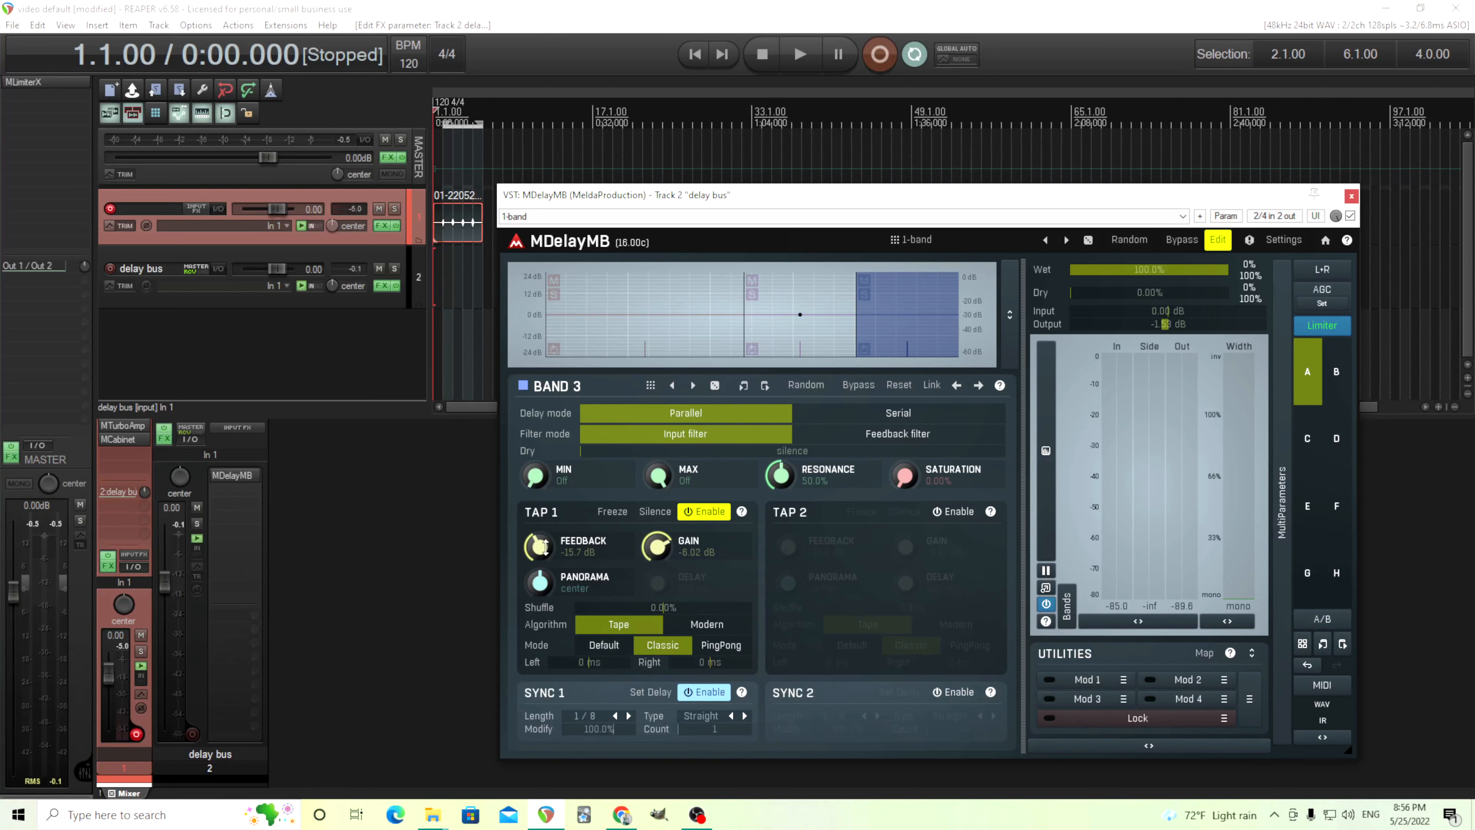
pyautogui.click(803, 62)
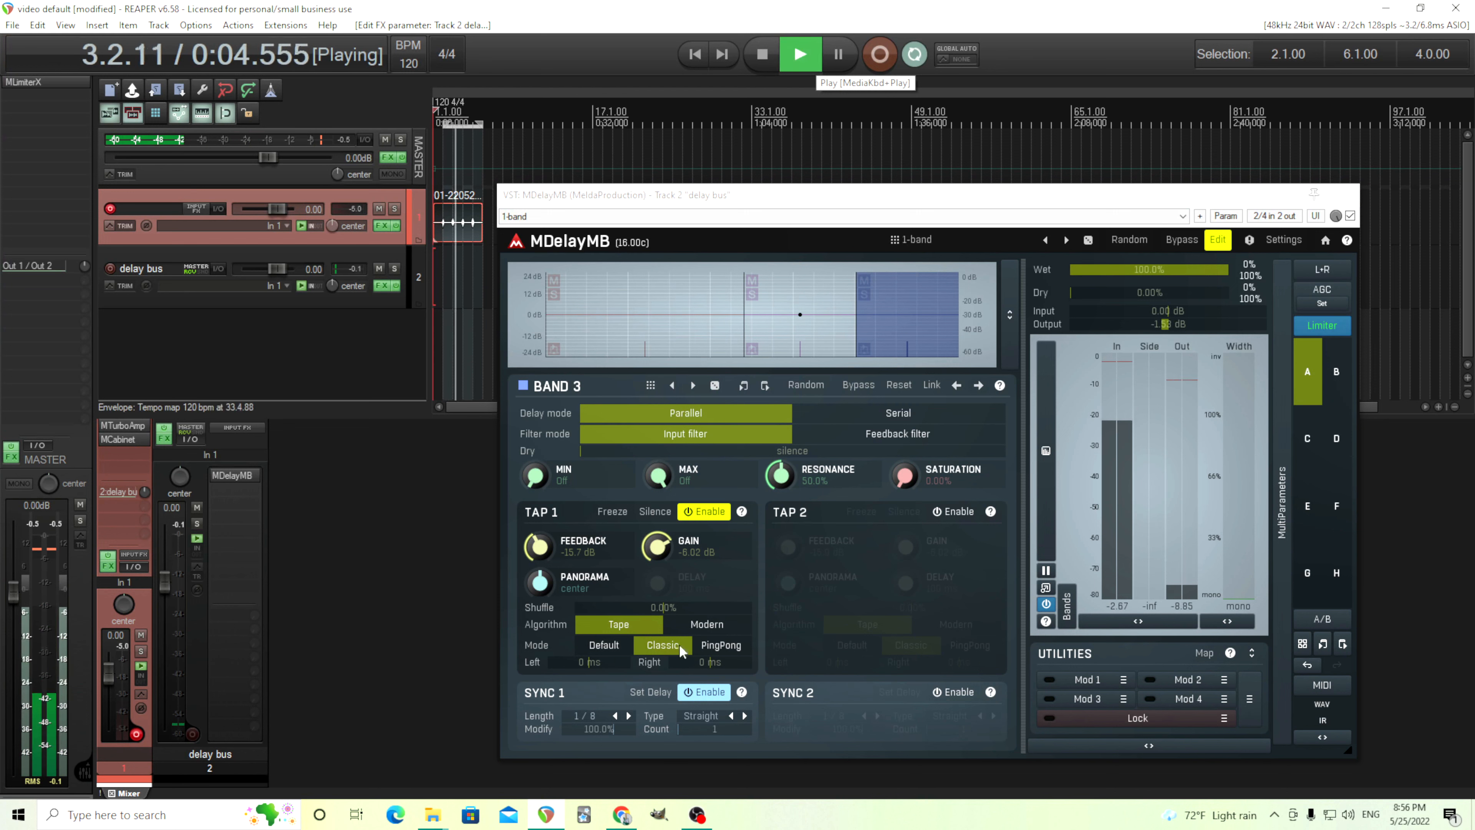
pyautogui.moveTo(539, 546); pyautogui.dragTo(539, 536)
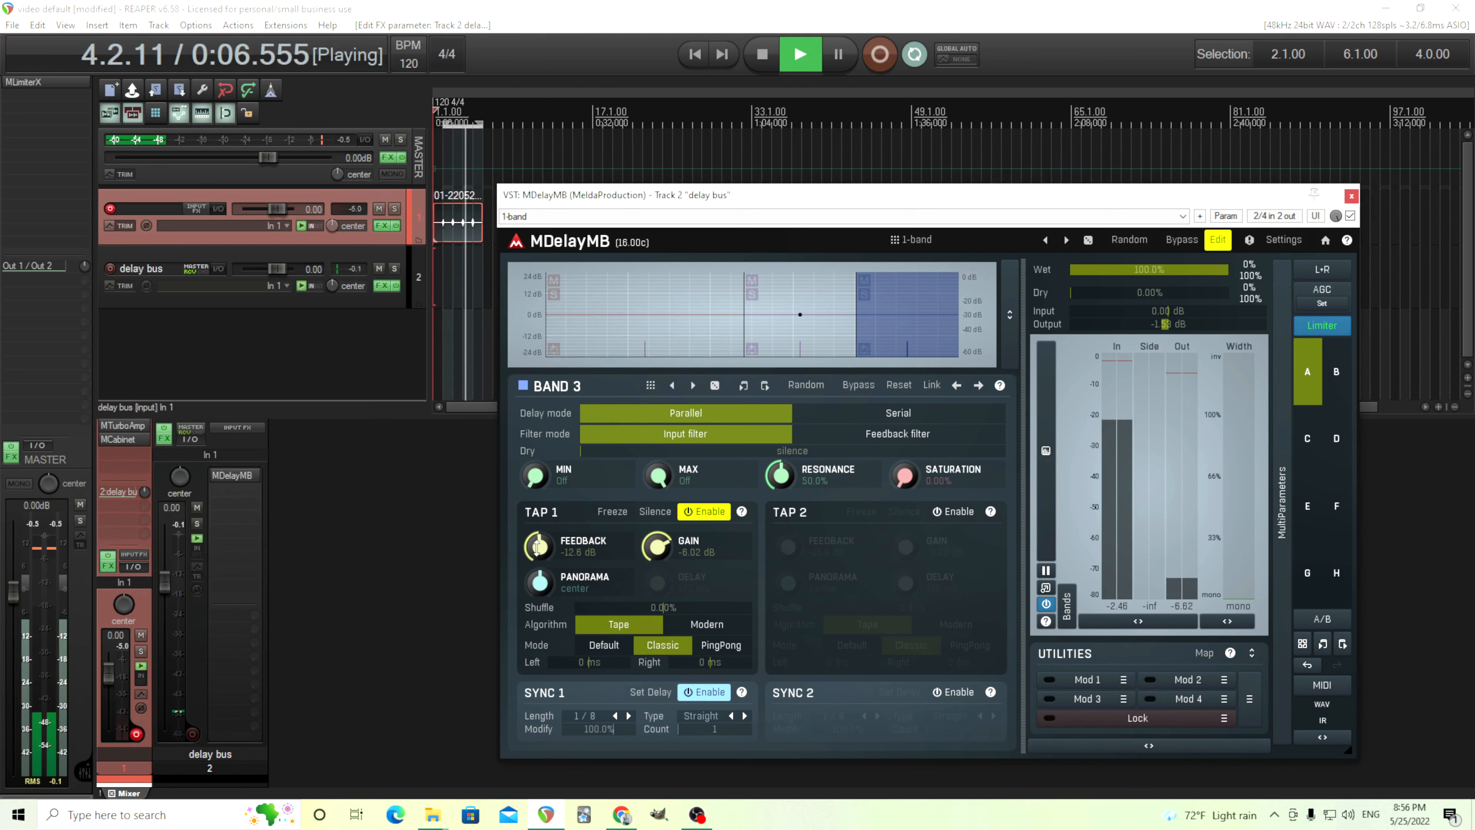
pyautogui.moveTo(537, 547); pyautogui.dragTo(536, 541)
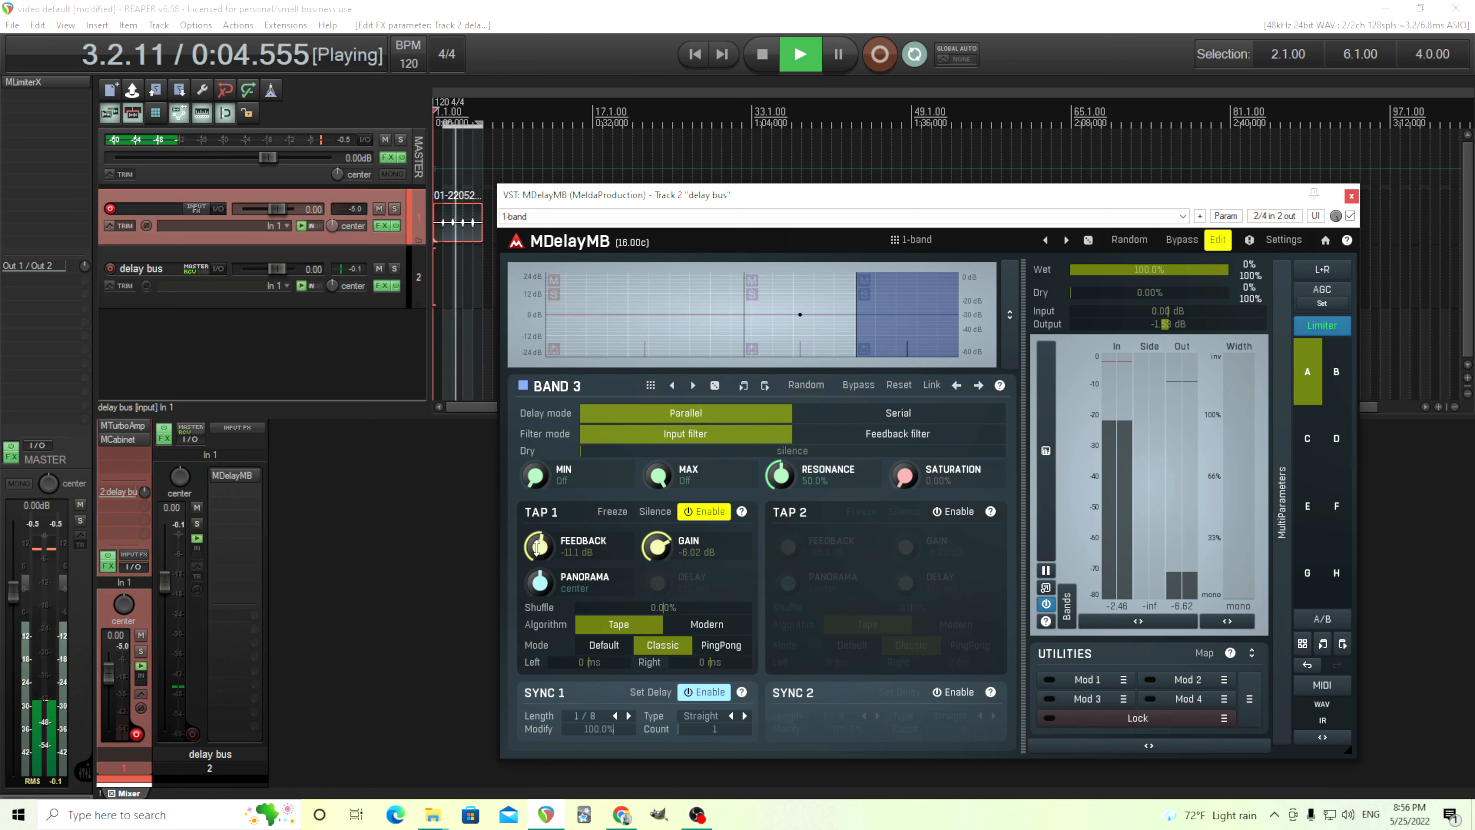
pyautogui.moveTo(536, 547); pyautogui.dragTo(537, 541)
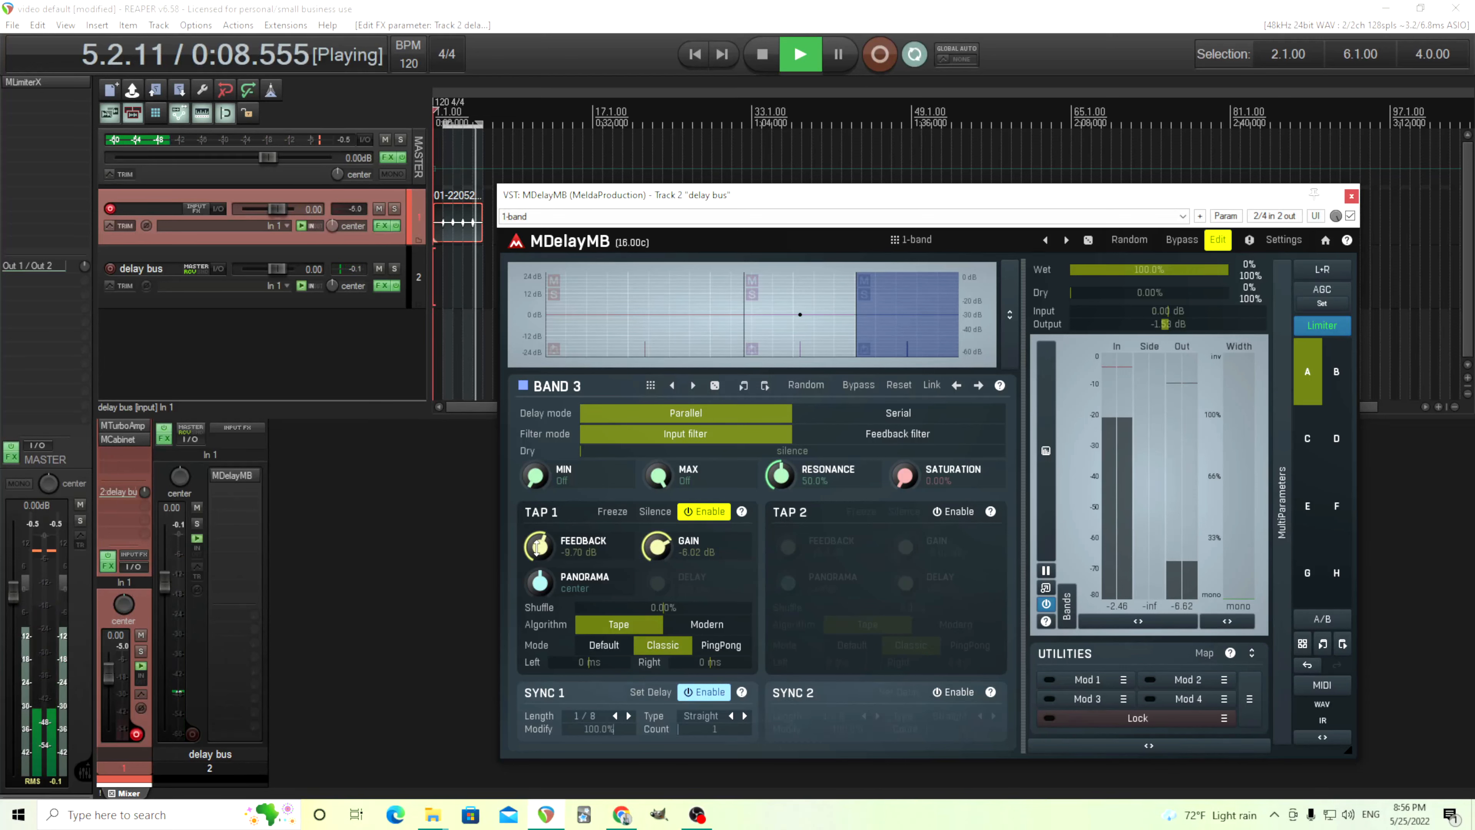
pyautogui.click(767, 64)
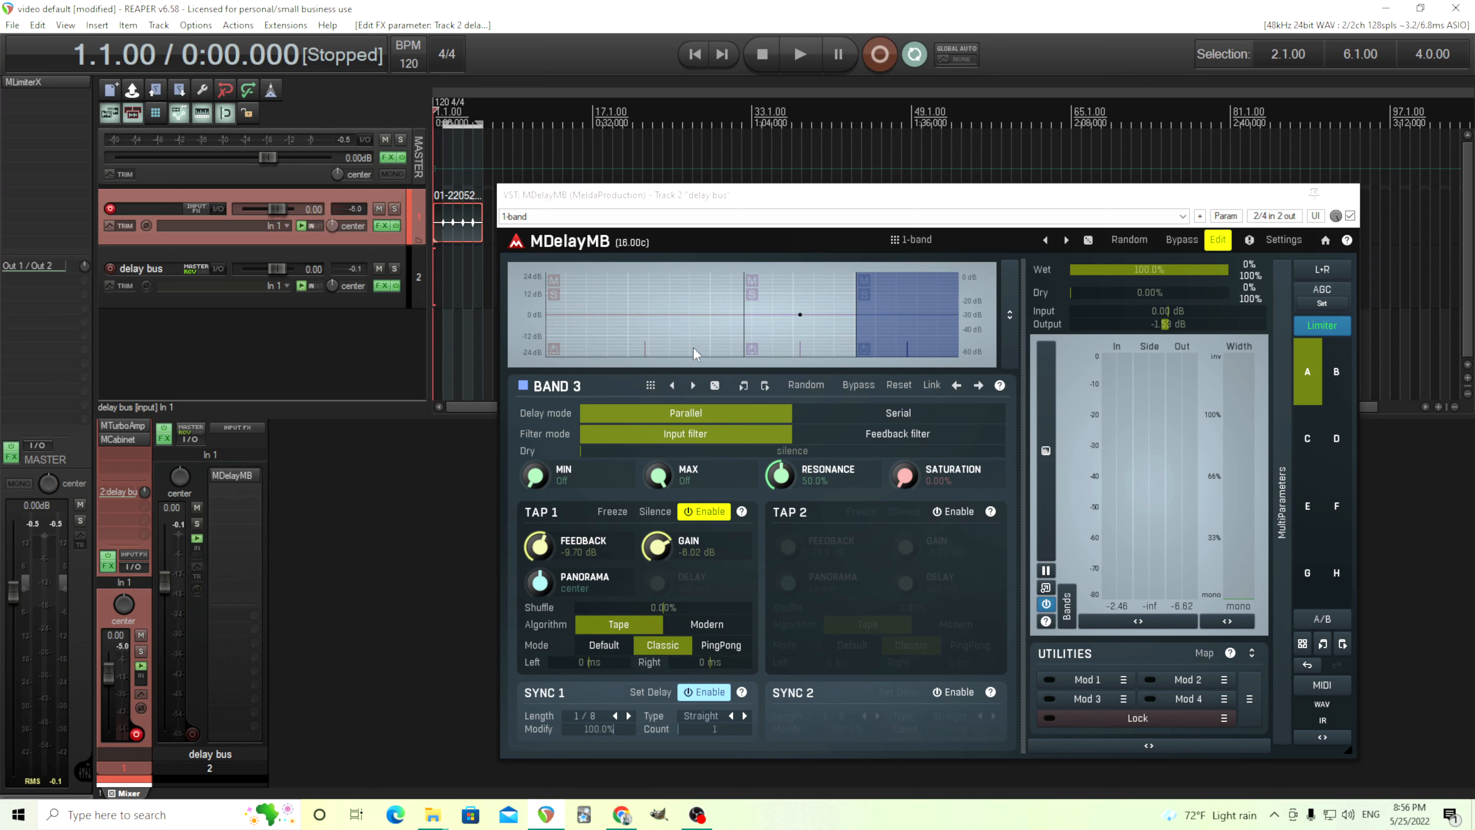
# Step: Set band 3's Tap 1 to PingPong mode with panorama 100% left and raise its feedback to -8.08 dB during playback
pyautogui.click(720, 646)
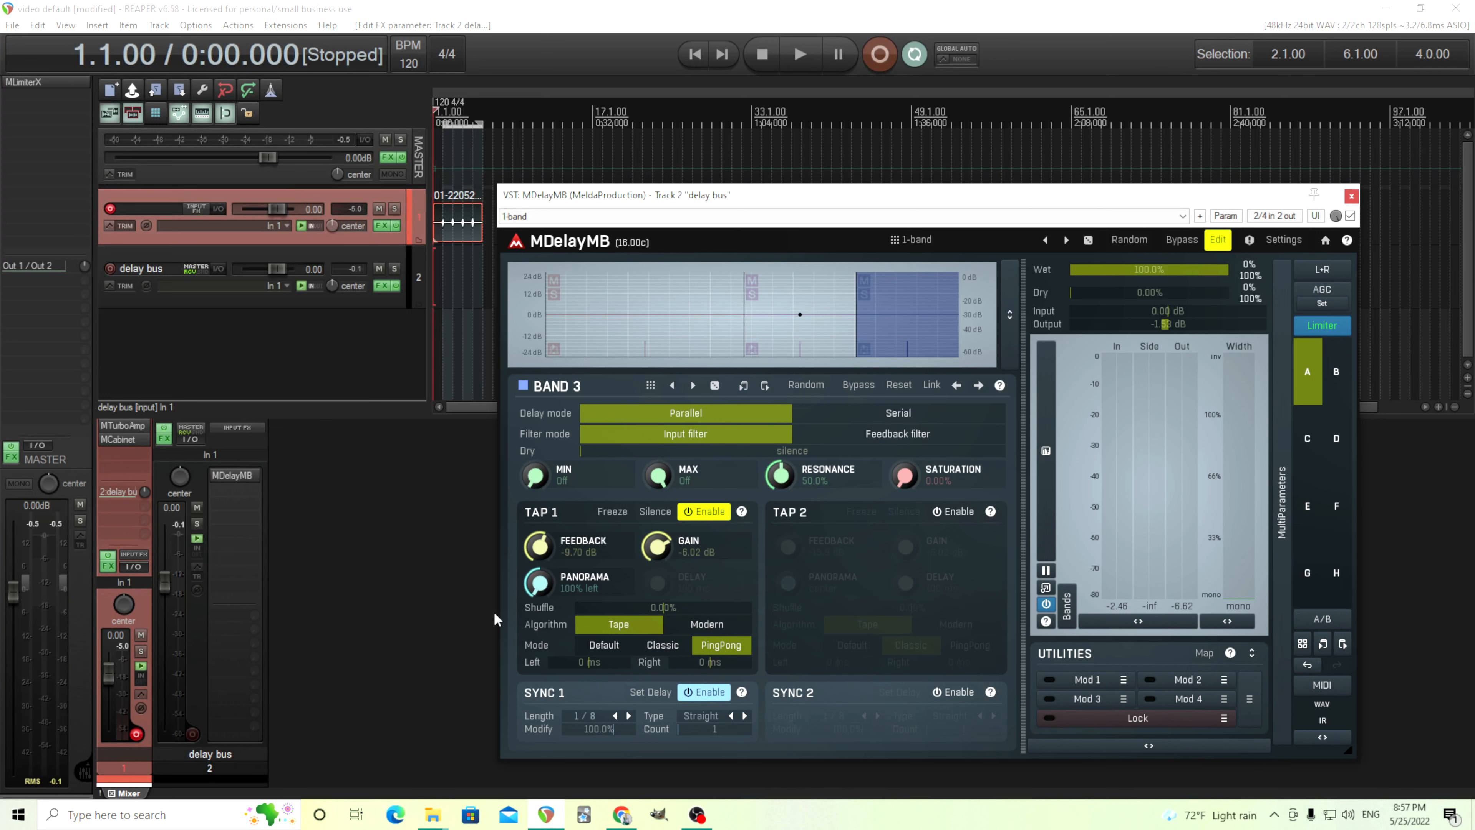
pyautogui.click(799, 58)
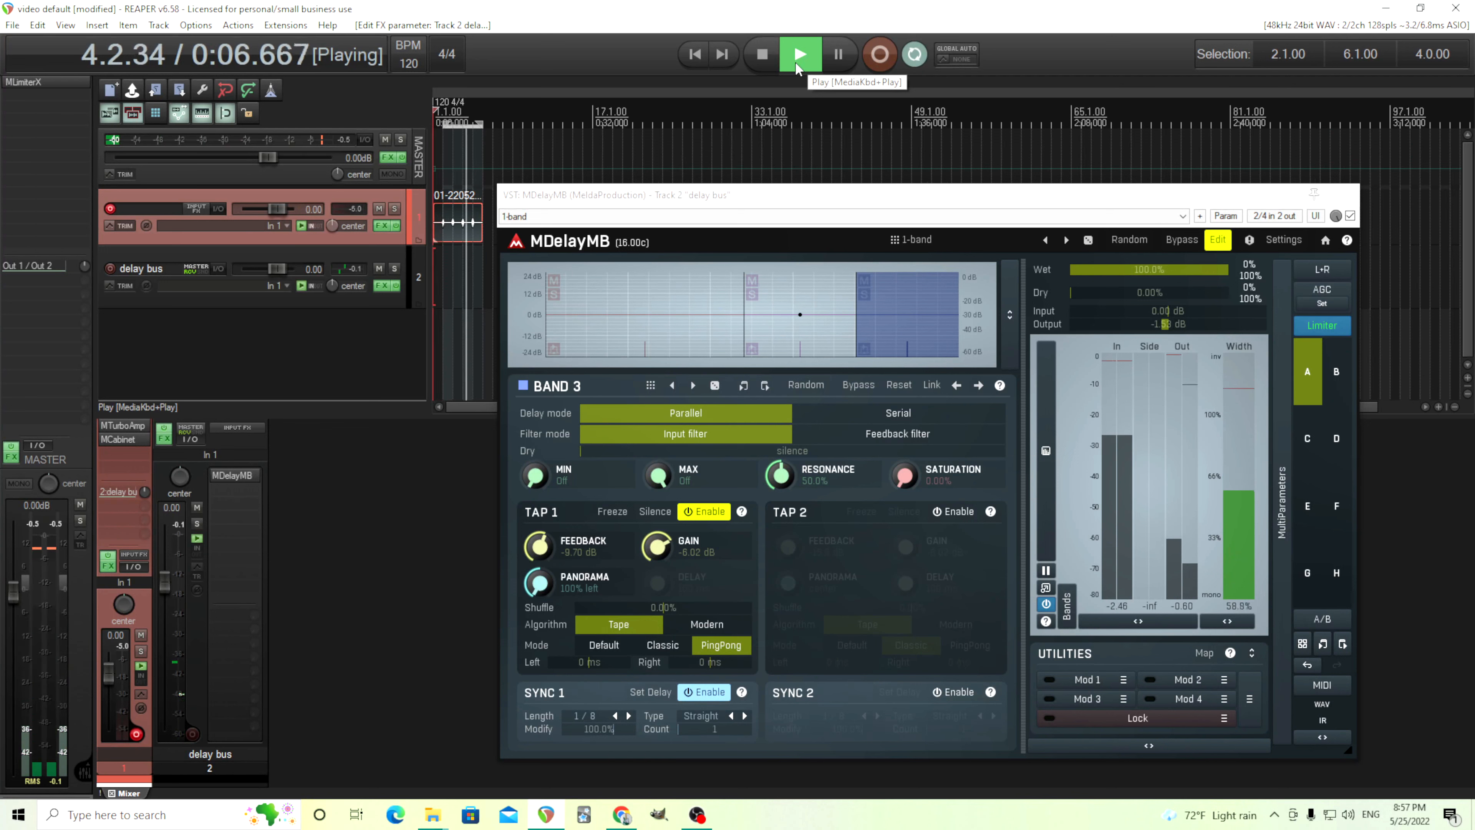
pyautogui.moveTo(545, 553); pyautogui.dragTo(544, 546)
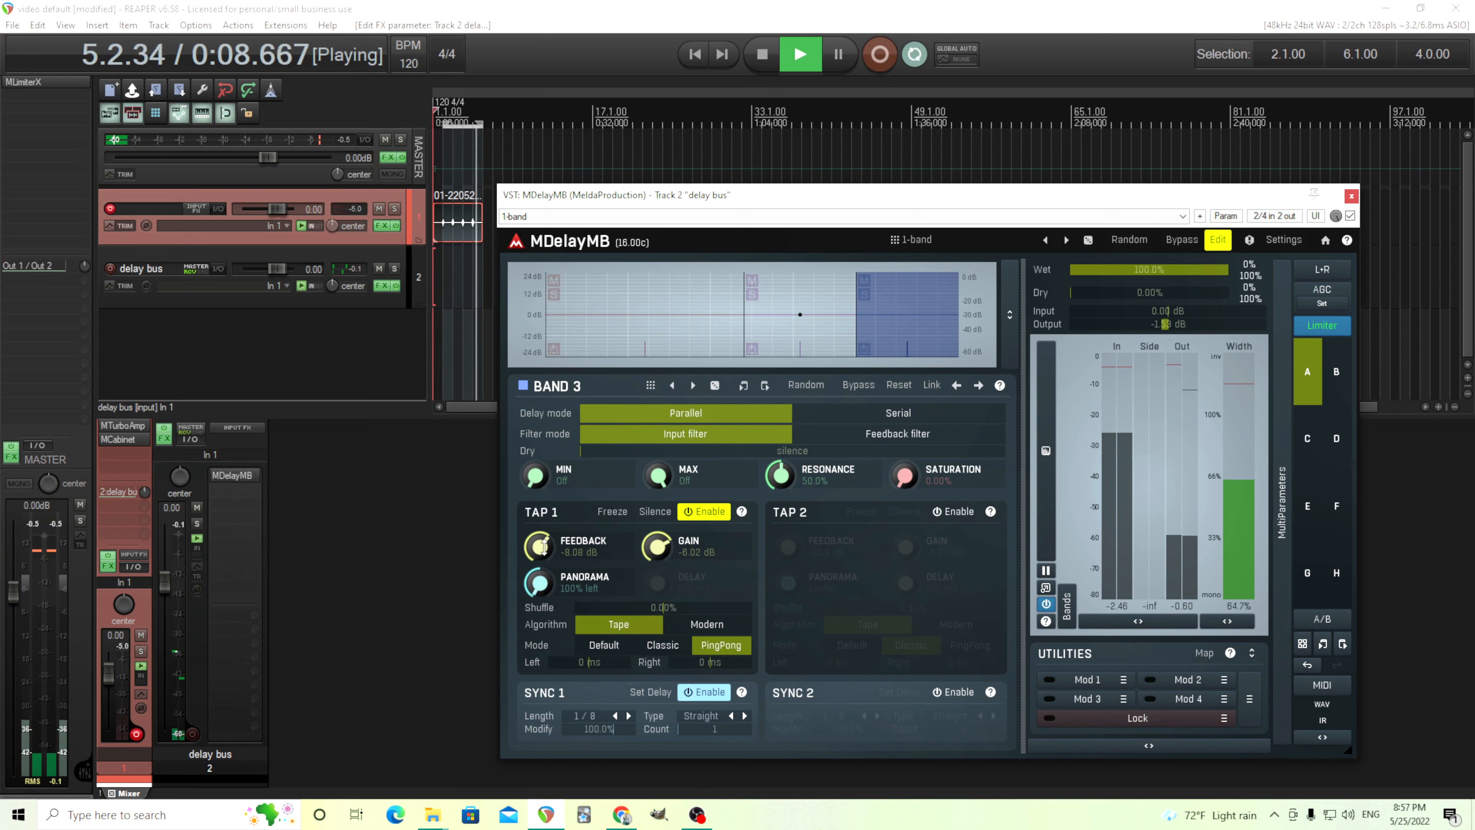
pyautogui.click(763, 63)
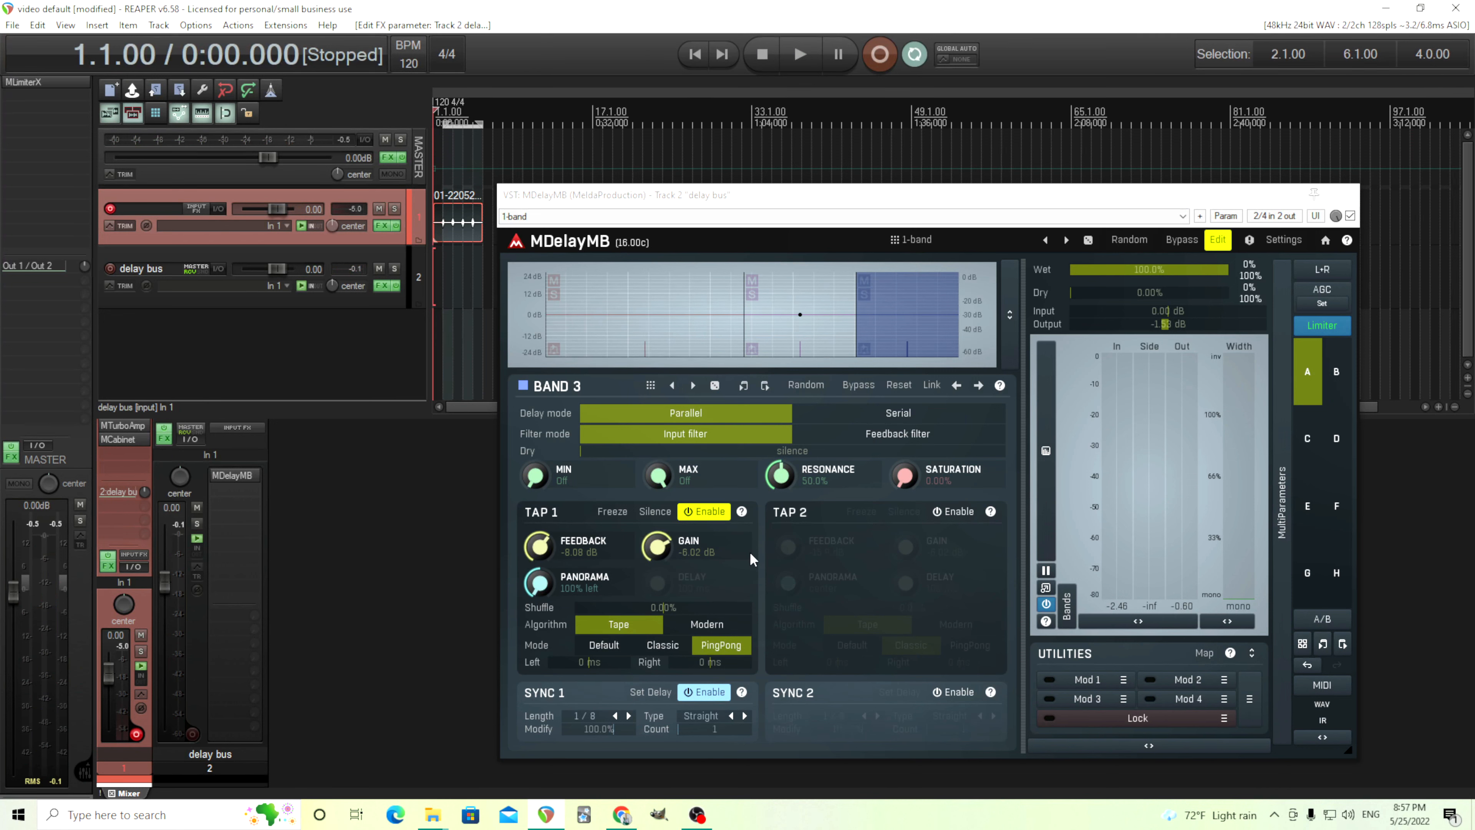
# Step: Set band 3's Sync 1 Modify value to 95.0%, play the project and lower it to 89.3% while listening
pyautogui.click(772, 336)
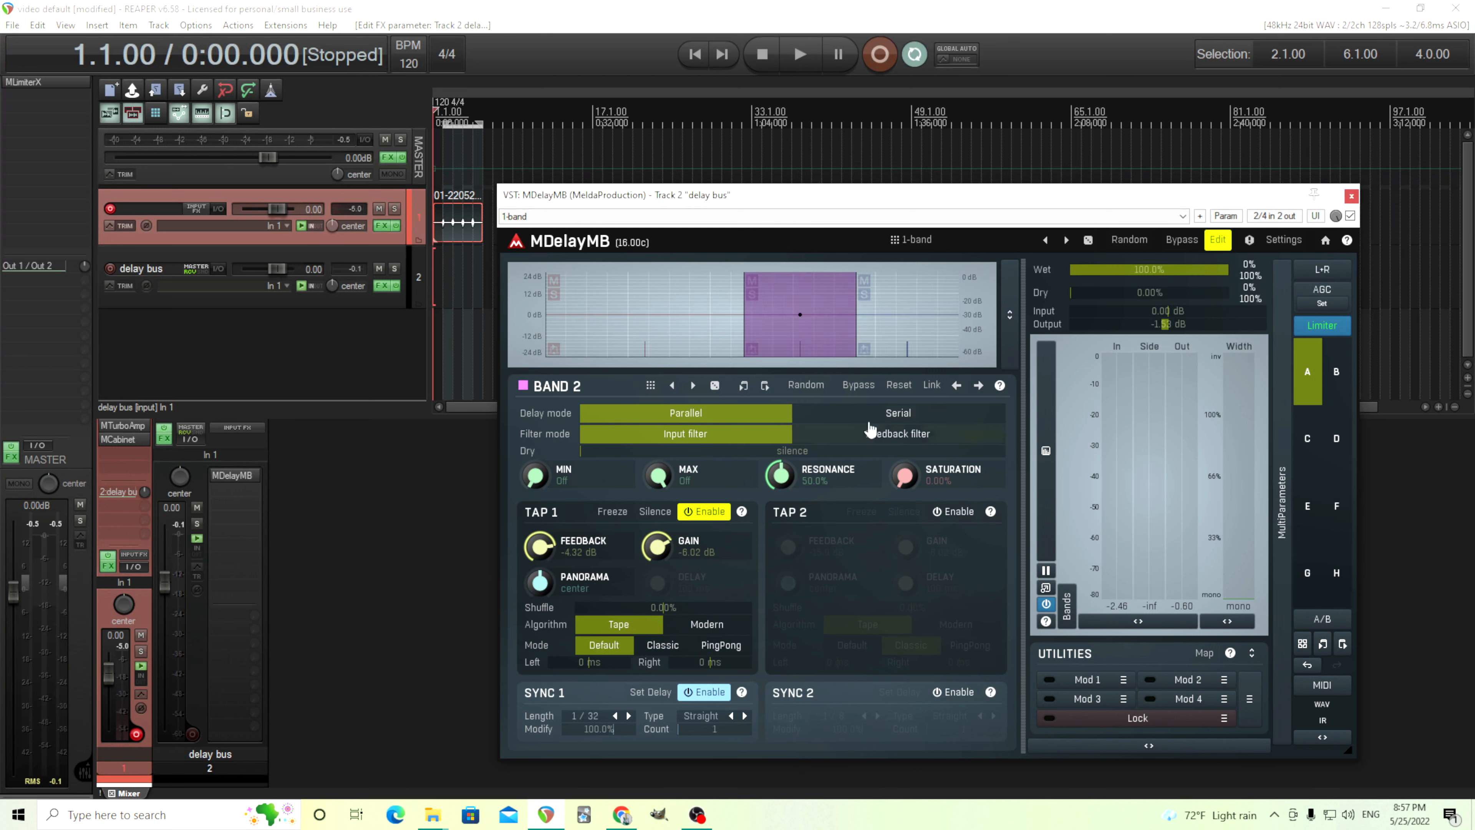
pyautogui.click(875, 327)
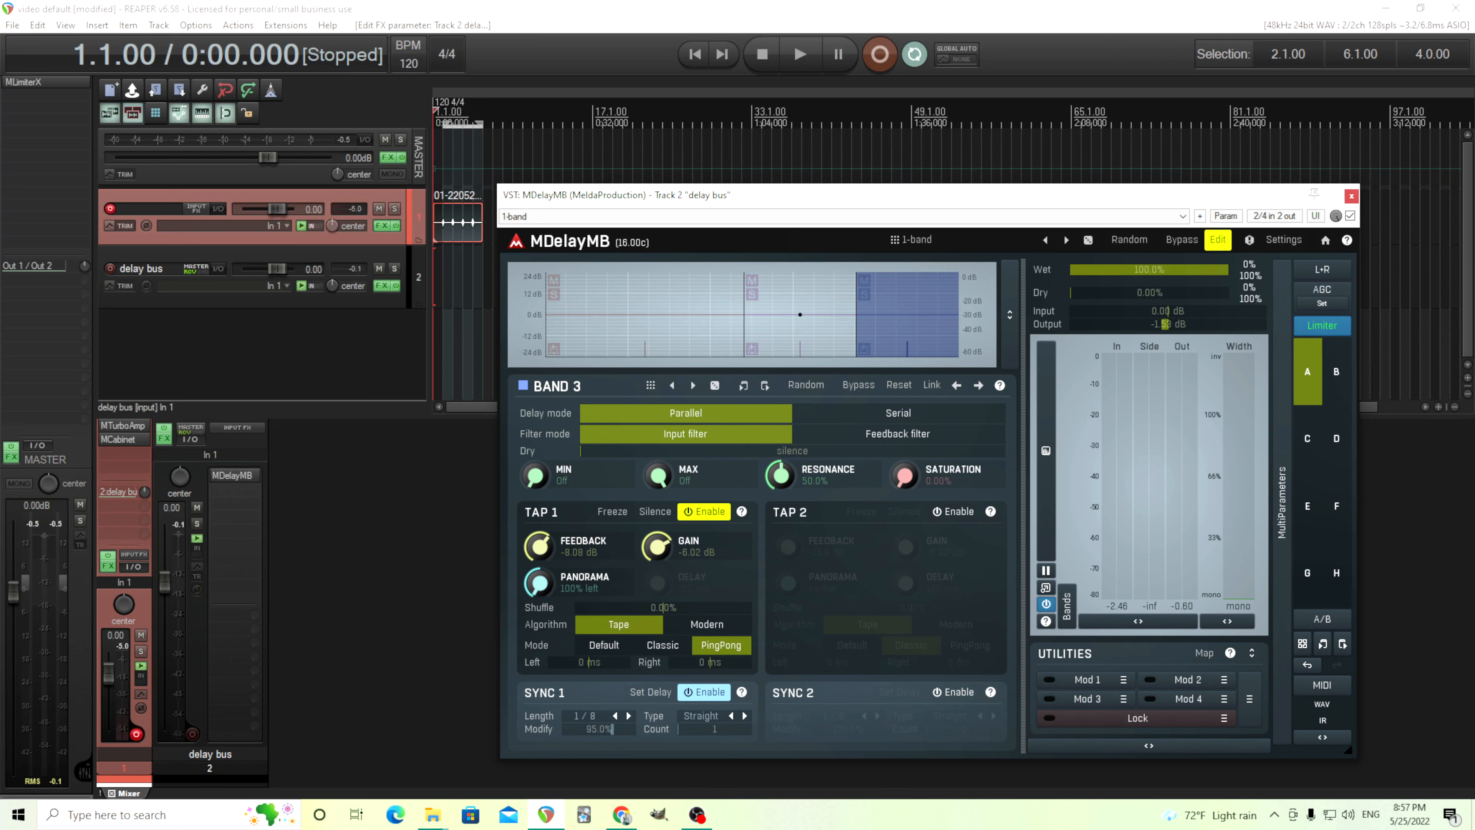
pyautogui.click(802, 52)
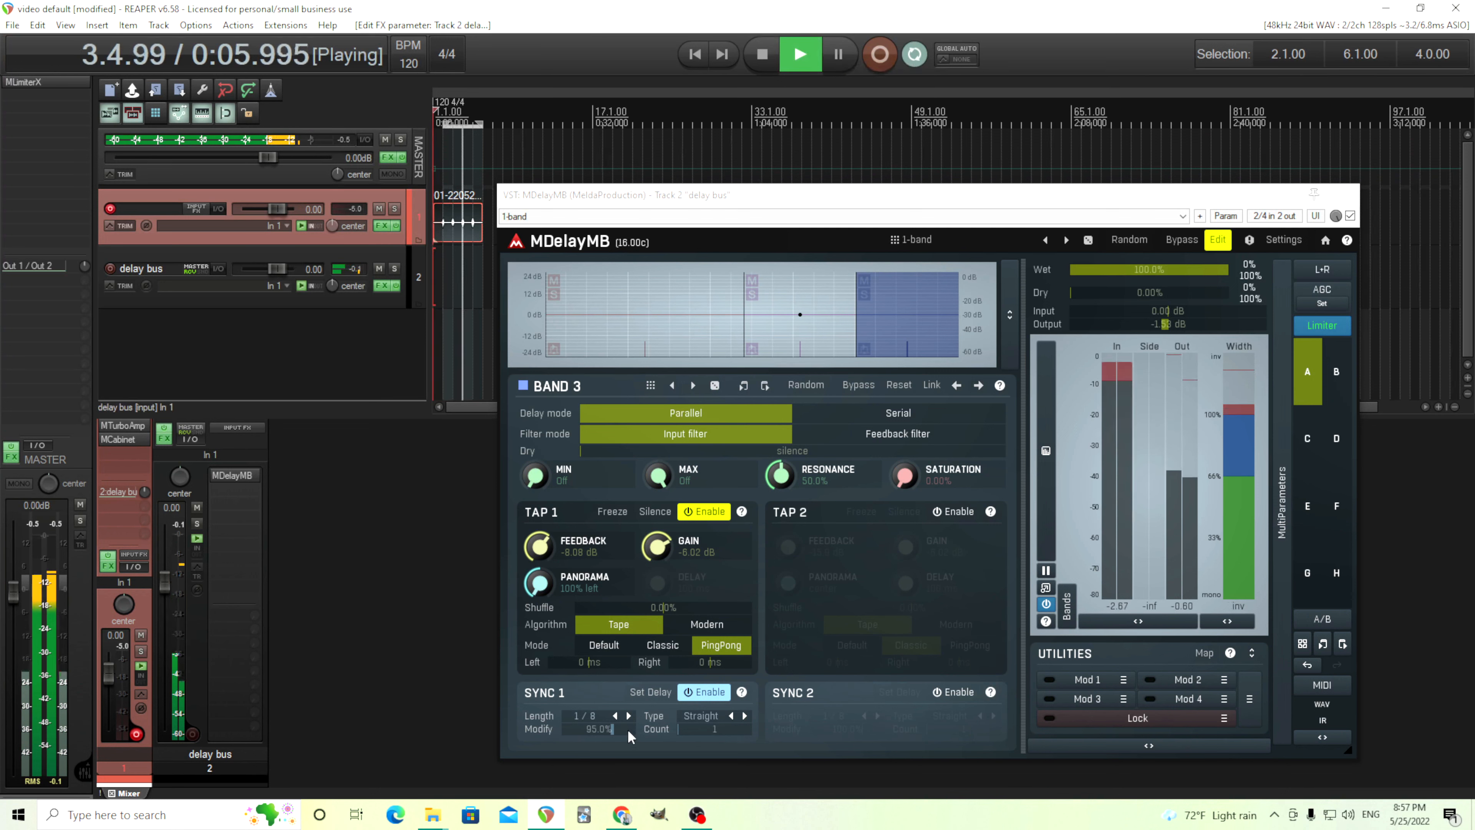
pyautogui.moveTo(627, 729); pyautogui.dragTo(623, 728)
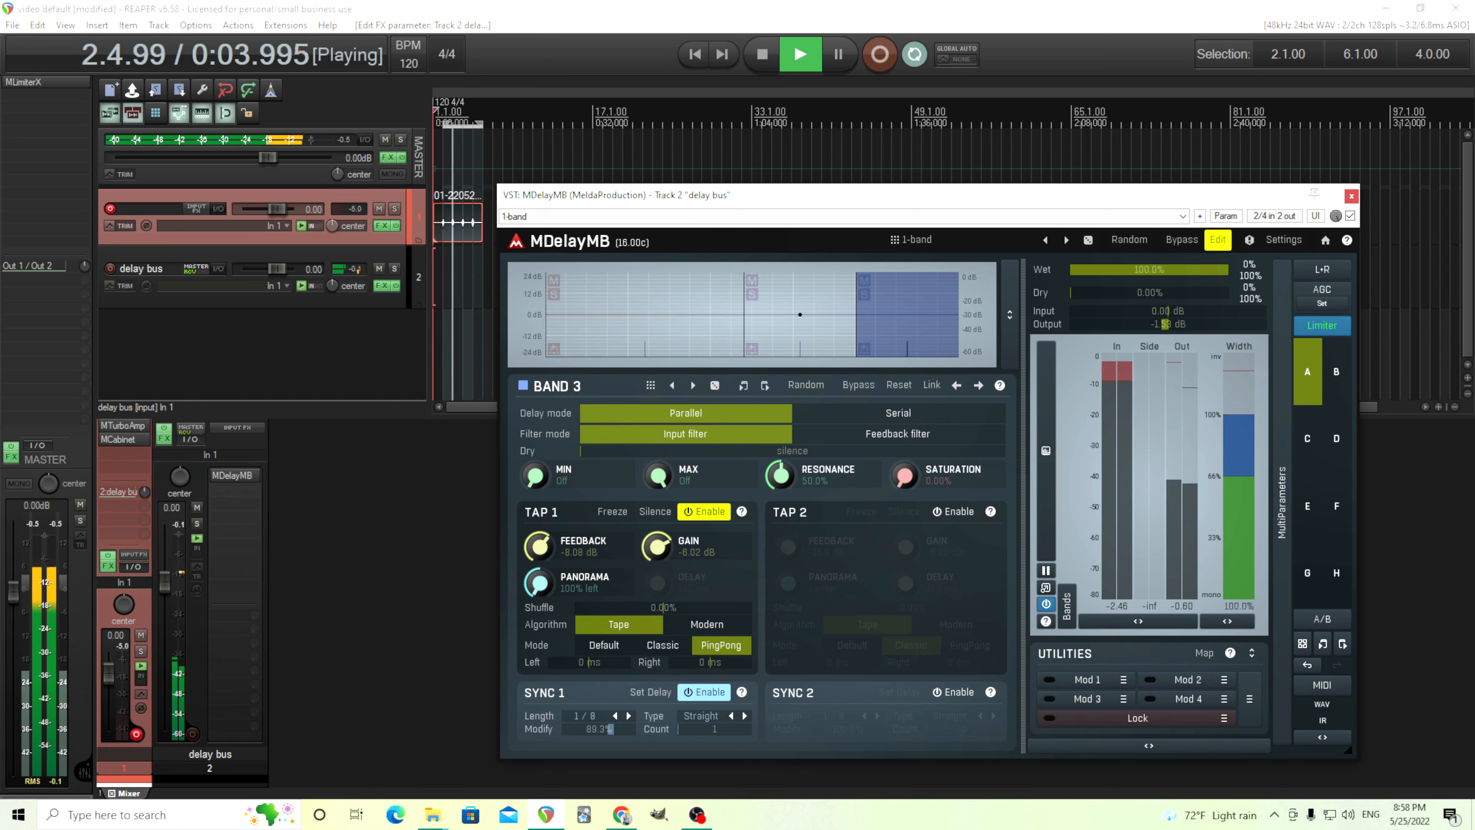
pyautogui.moveTo(626, 730); pyautogui.dragTo(626, 733)
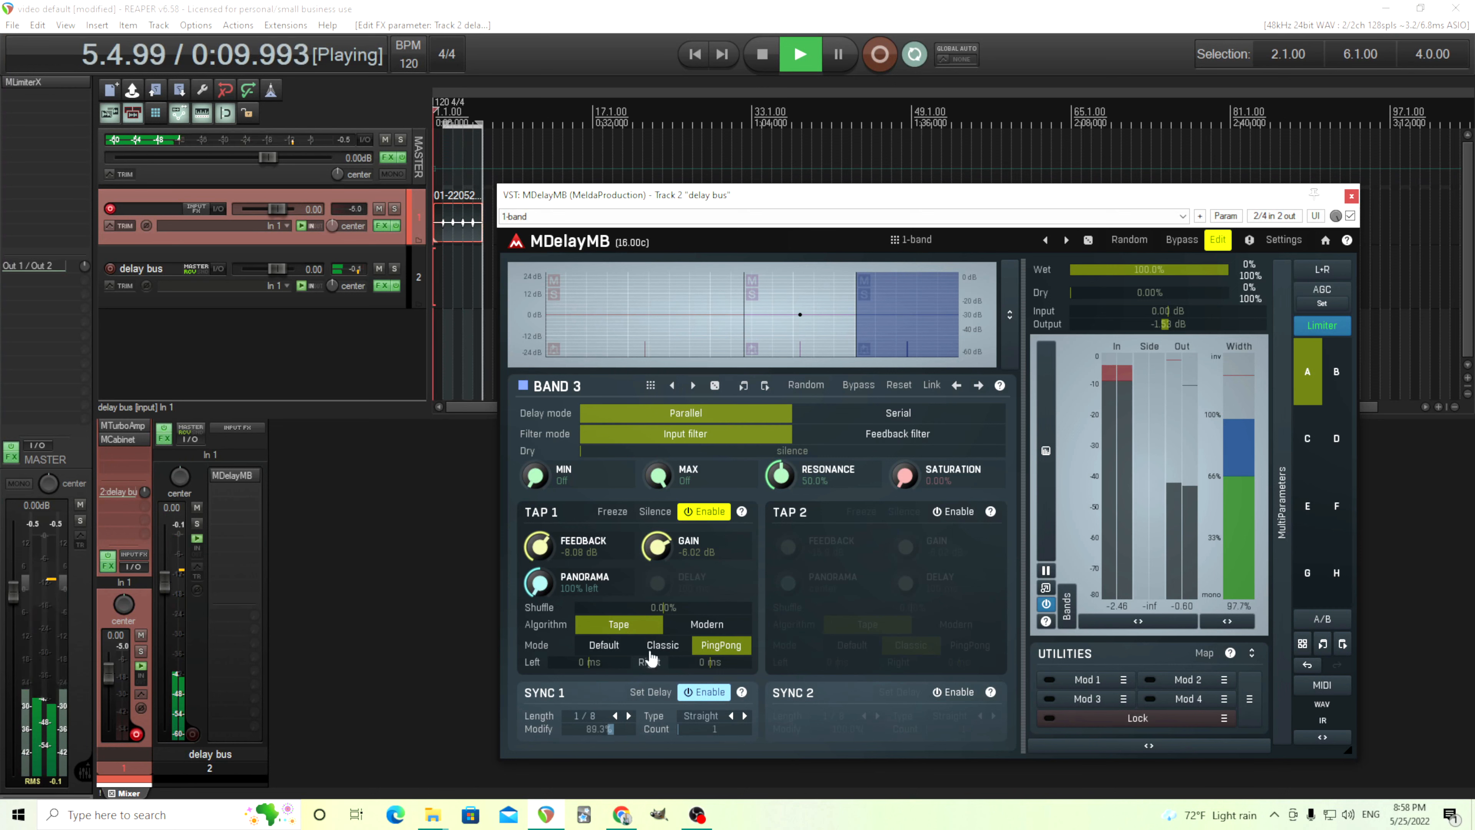
pyautogui.click(757, 57)
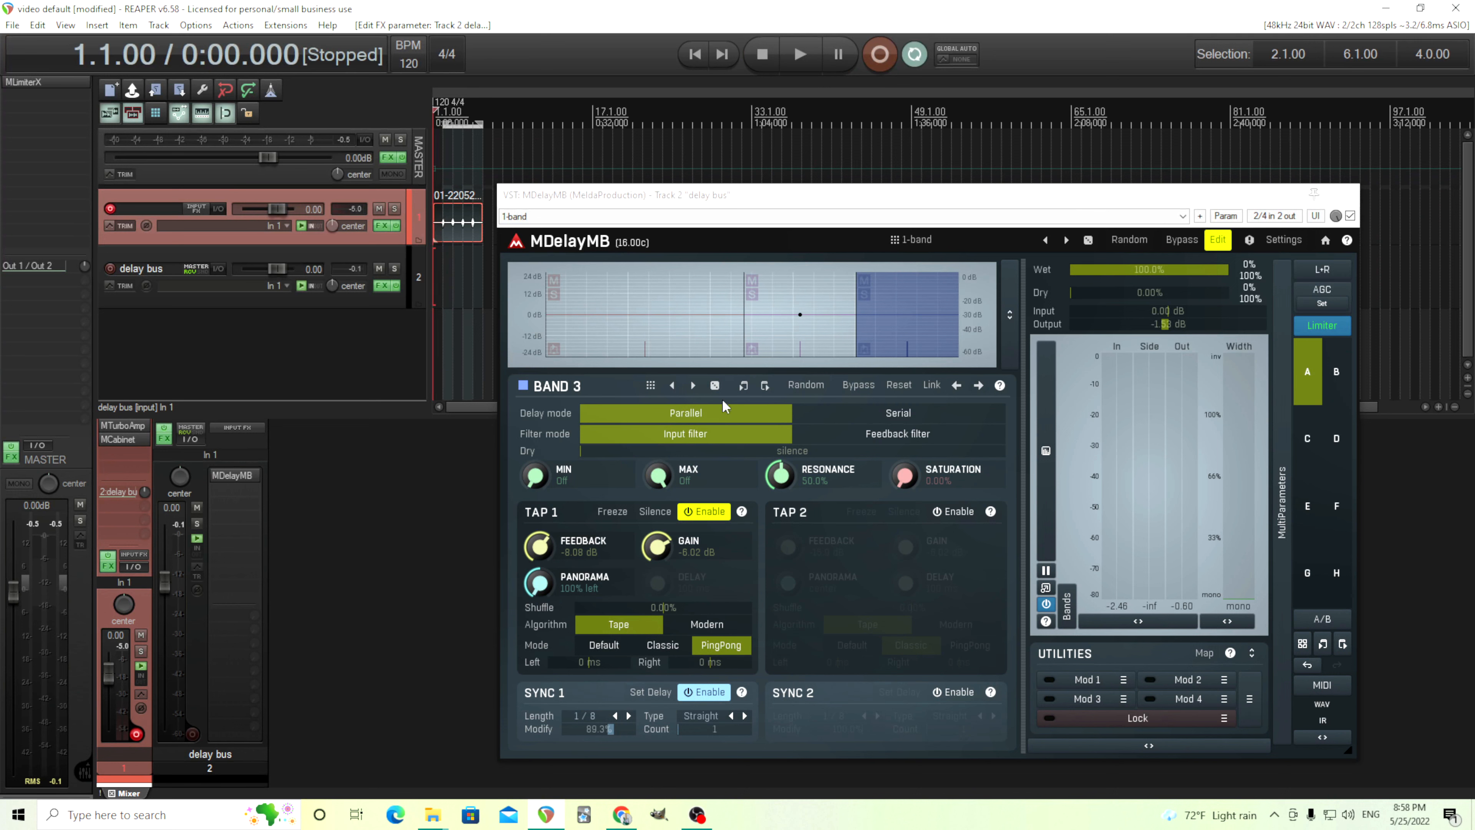
# Step: Try shifting band 1's Tap 1 Right offset and reset it to its default
pyautogui.click(702, 334)
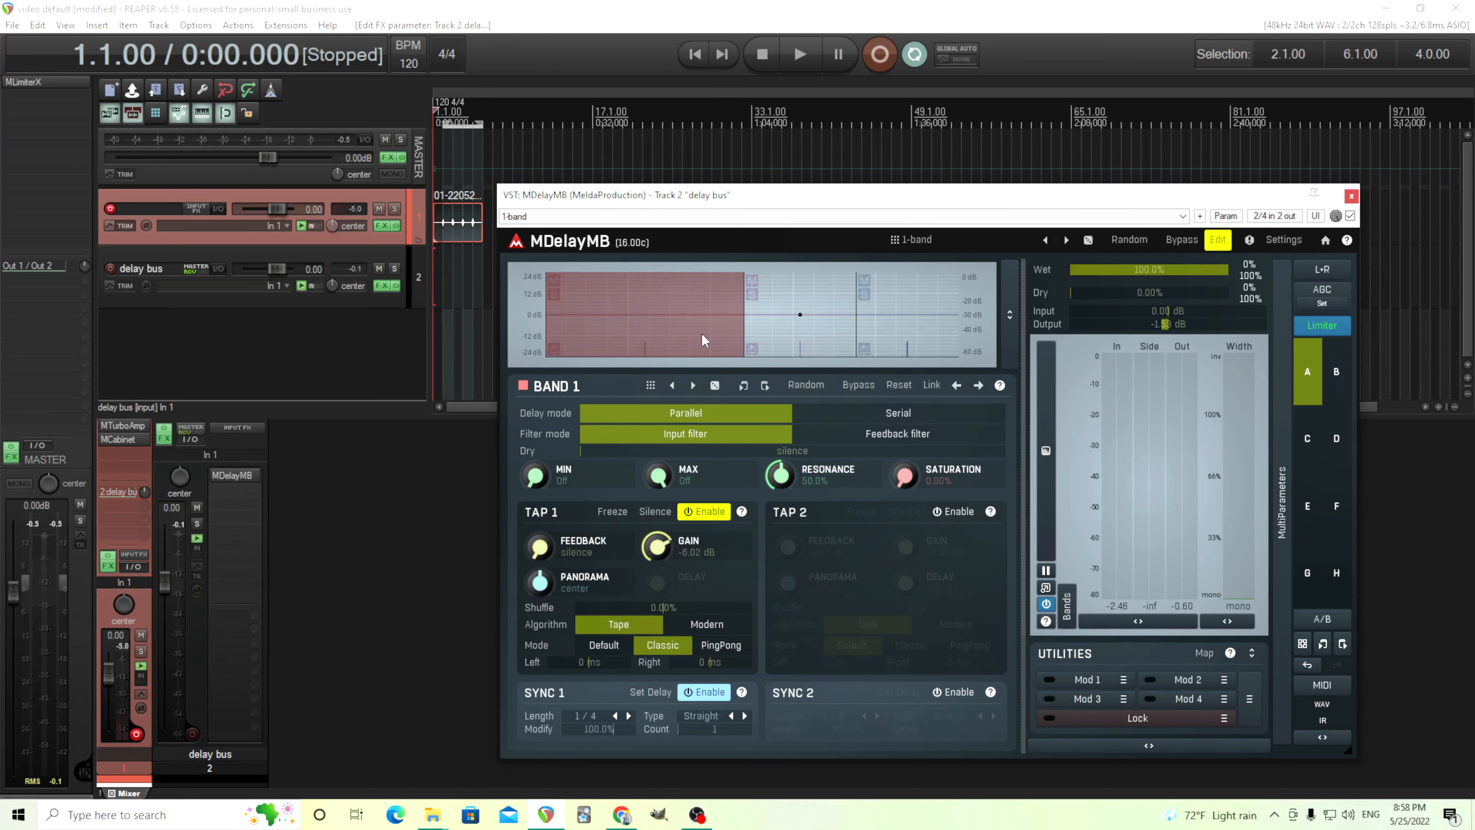
pyautogui.moveTo(727, 660); pyautogui.dragTo(731, 661)
pyautogui.doubleClick(730, 661)
# Step: Delete band 3 from the multiband delay
pyautogui.click(908, 324)
pyautogui.rightClick(903, 325)
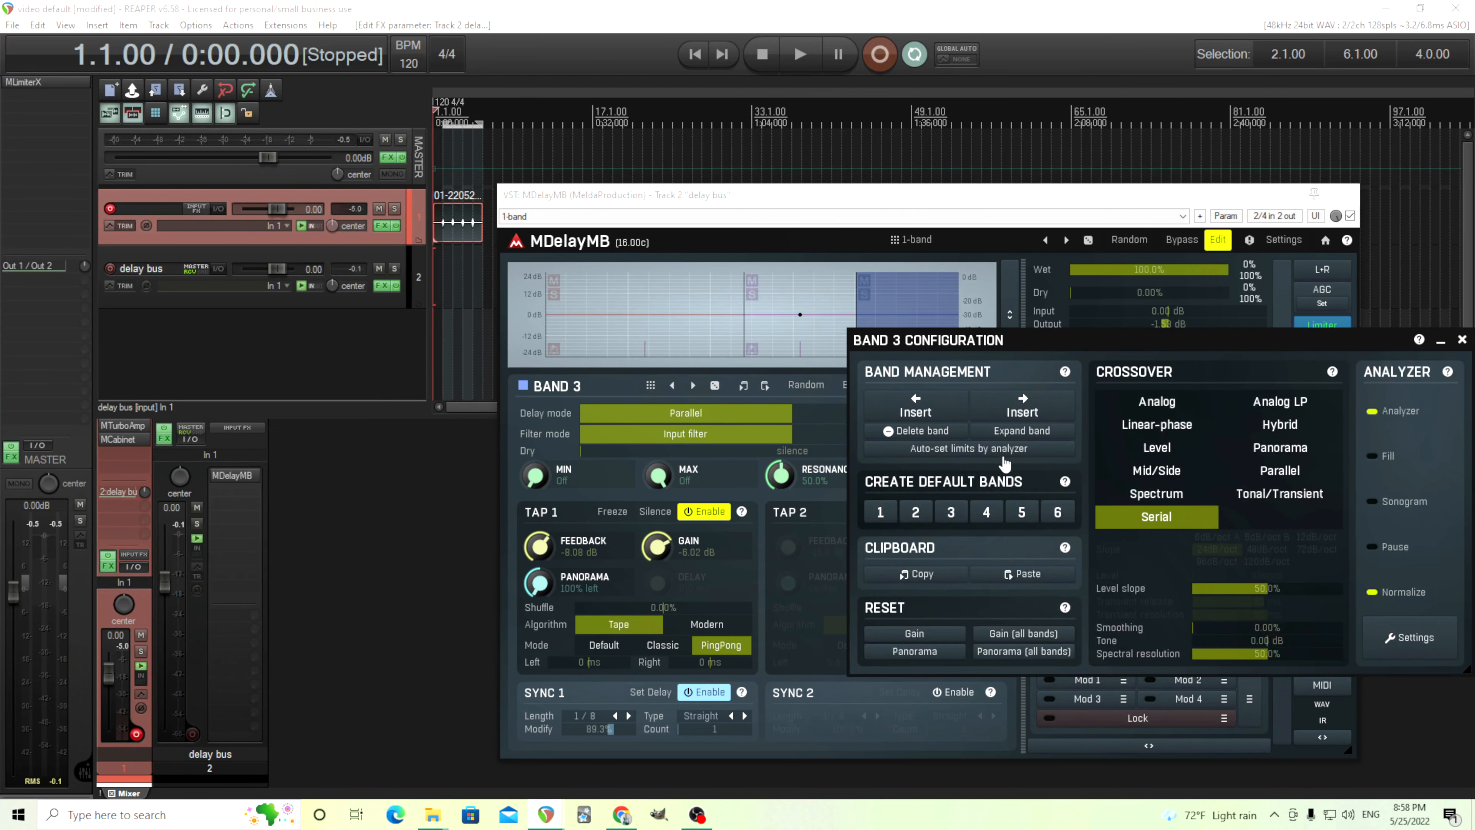
pyautogui.click(942, 440)
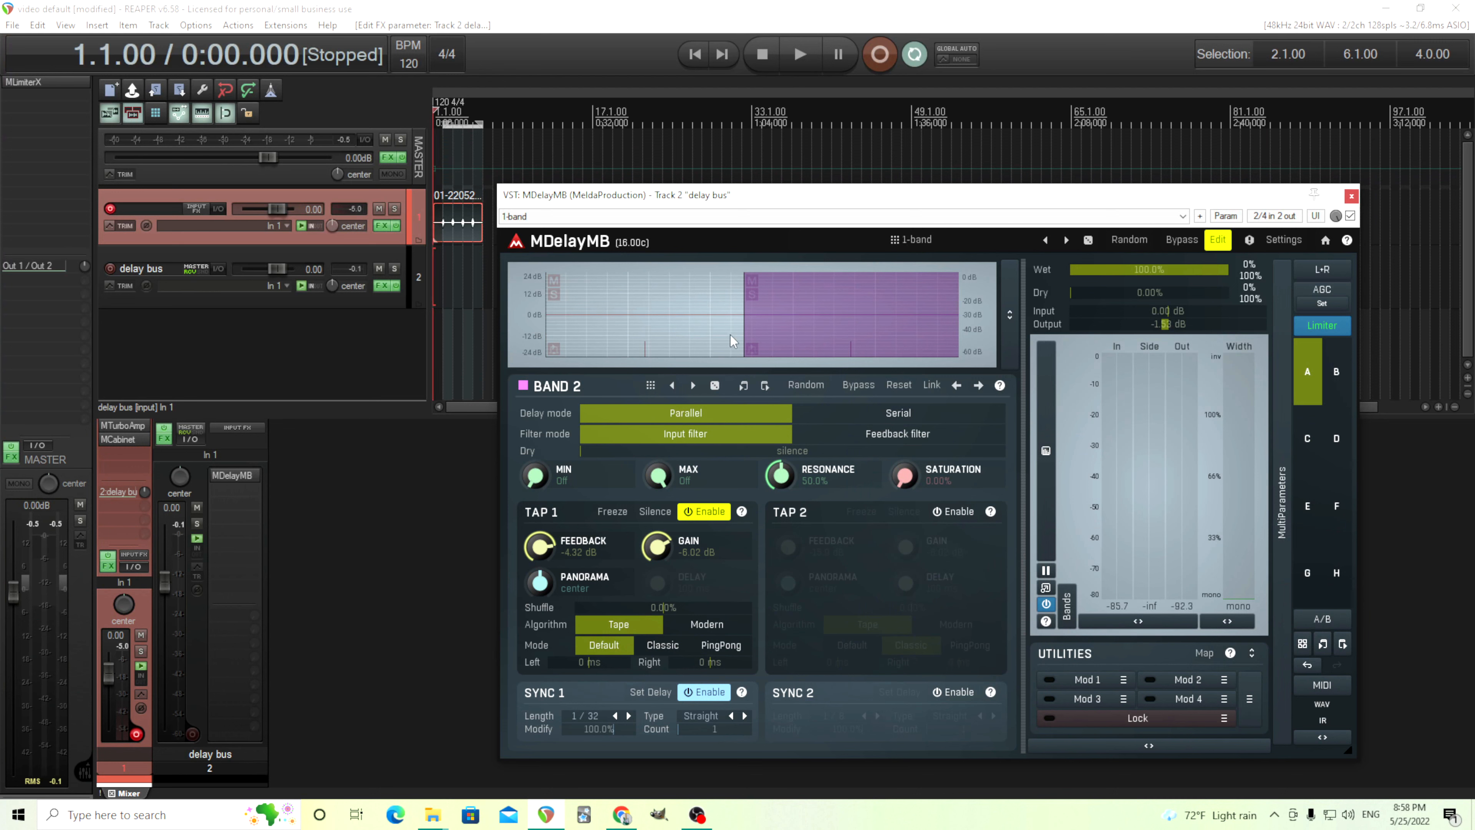
# Step: Set band 2's Tap 1 feedback to -4.23 dB, disable its Sync 1 and set the delay to 73 ms
pyautogui.click(697, 515)
pyautogui.click(688, 516)
pyautogui.moveTo(543, 548); pyautogui.dragTo(543, 517)
pyautogui.click(690, 694)
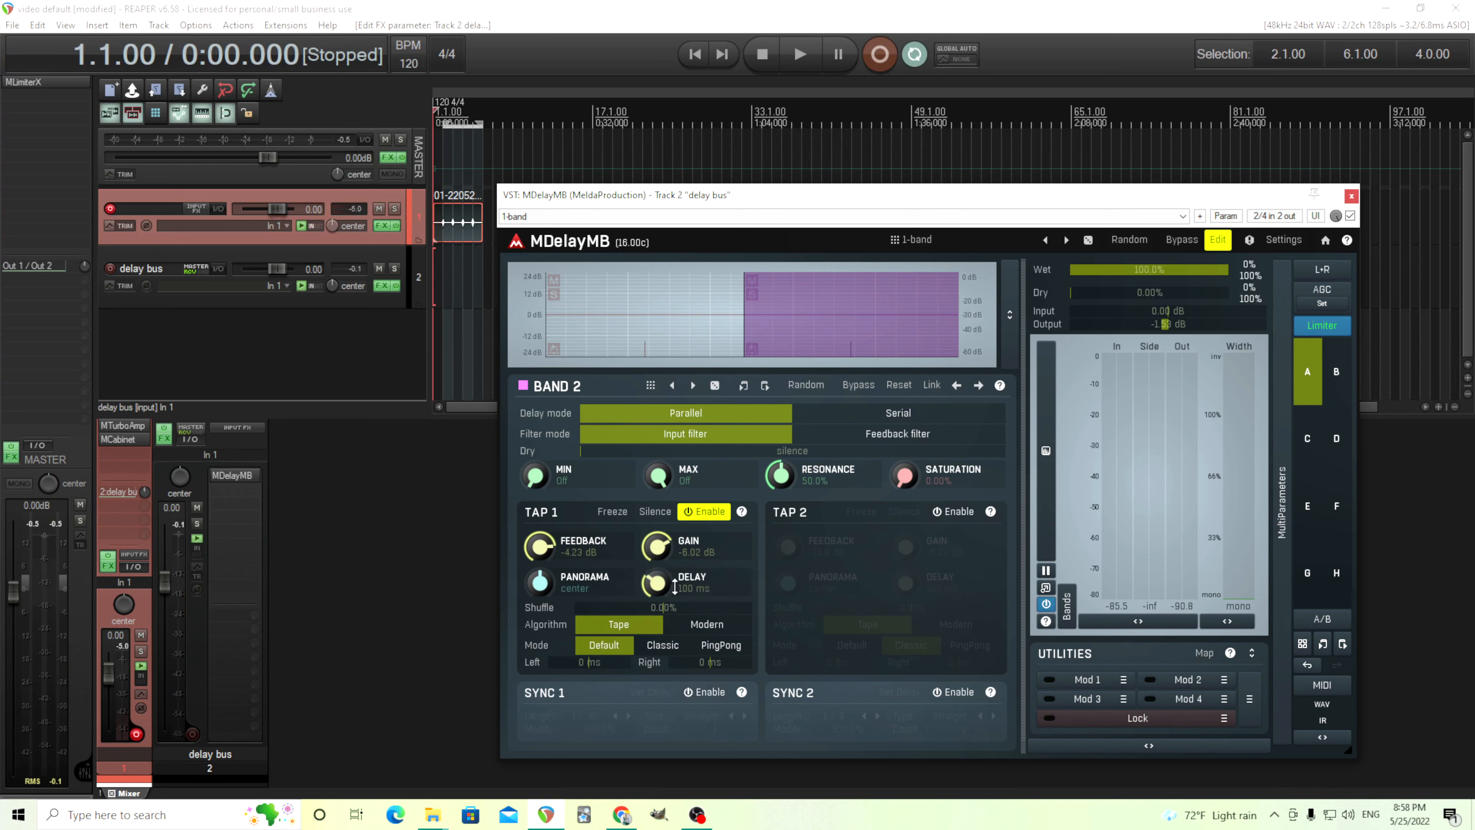
pyautogui.moveTo(657, 583); pyautogui.dragTo(656, 580)
# Step: Turn off Sync 1 on band 1, set Tap 1 to Default mode with -4.32 dB feedback and 65 ms delay, and audition it
pyautogui.click(681, 337)
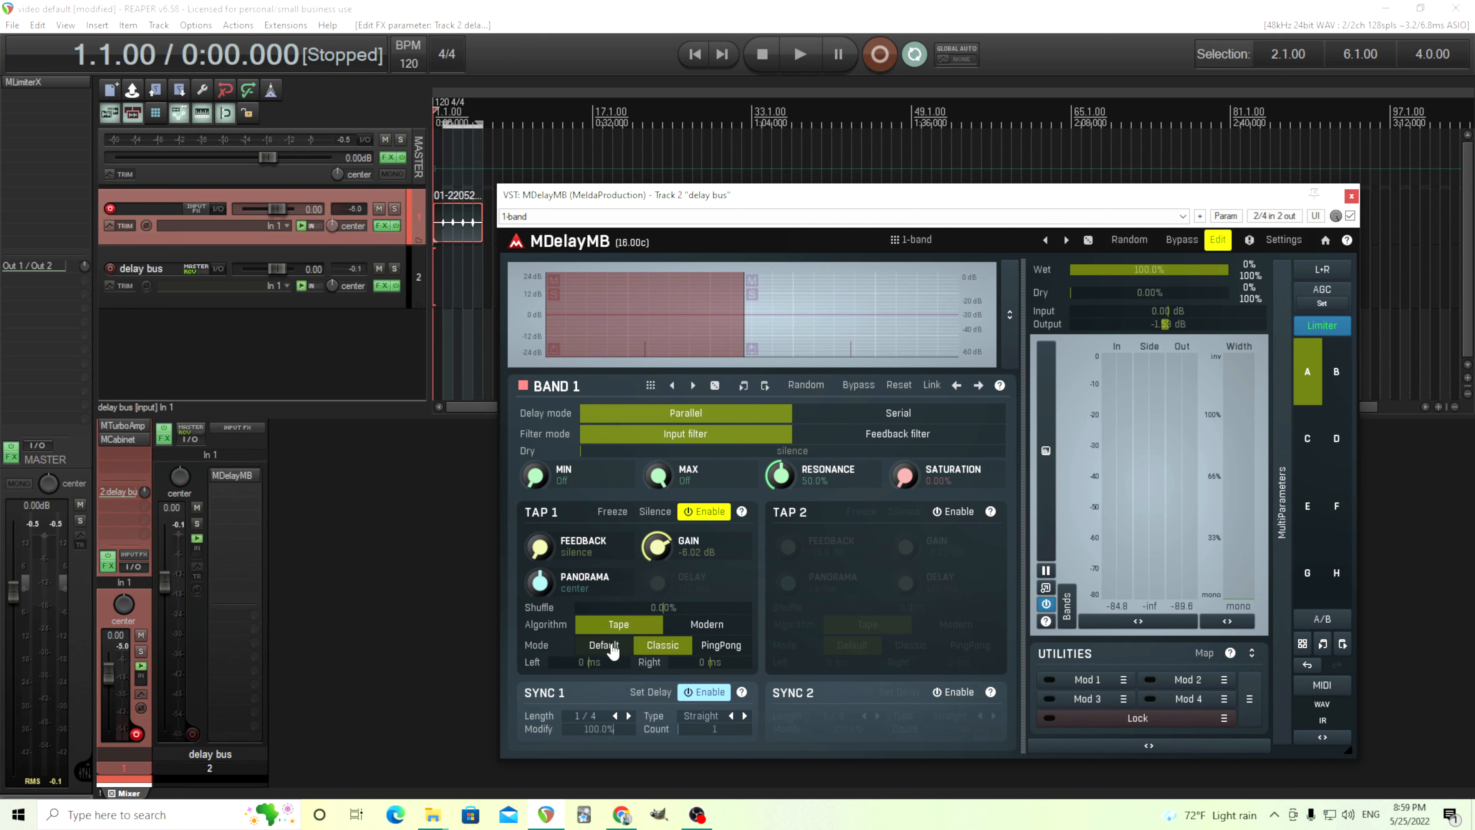
pyautogui.click(704, 692)
pyautogui.click(615, 645)
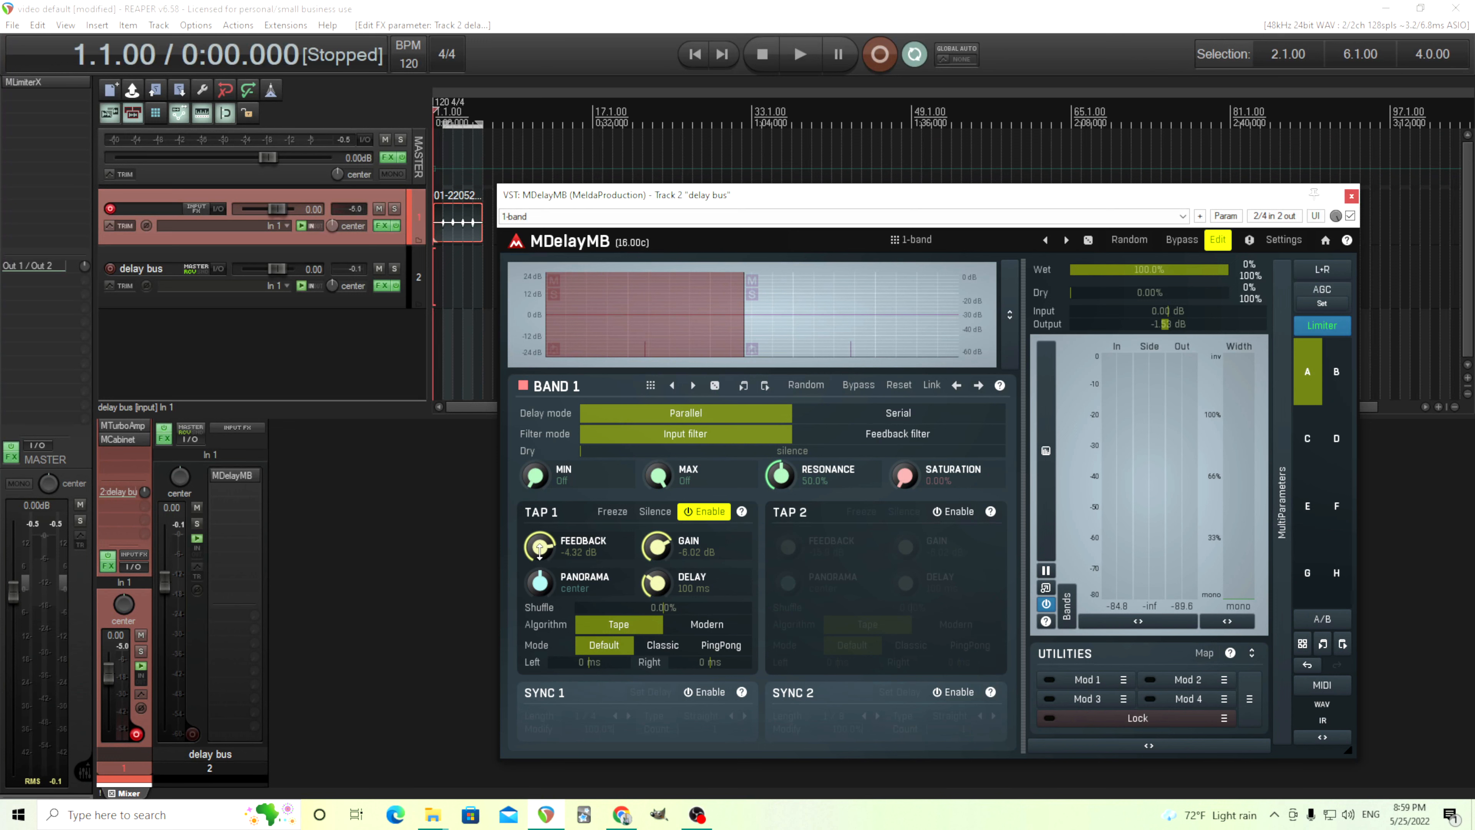
pyautogui.moveTo(742, 290)
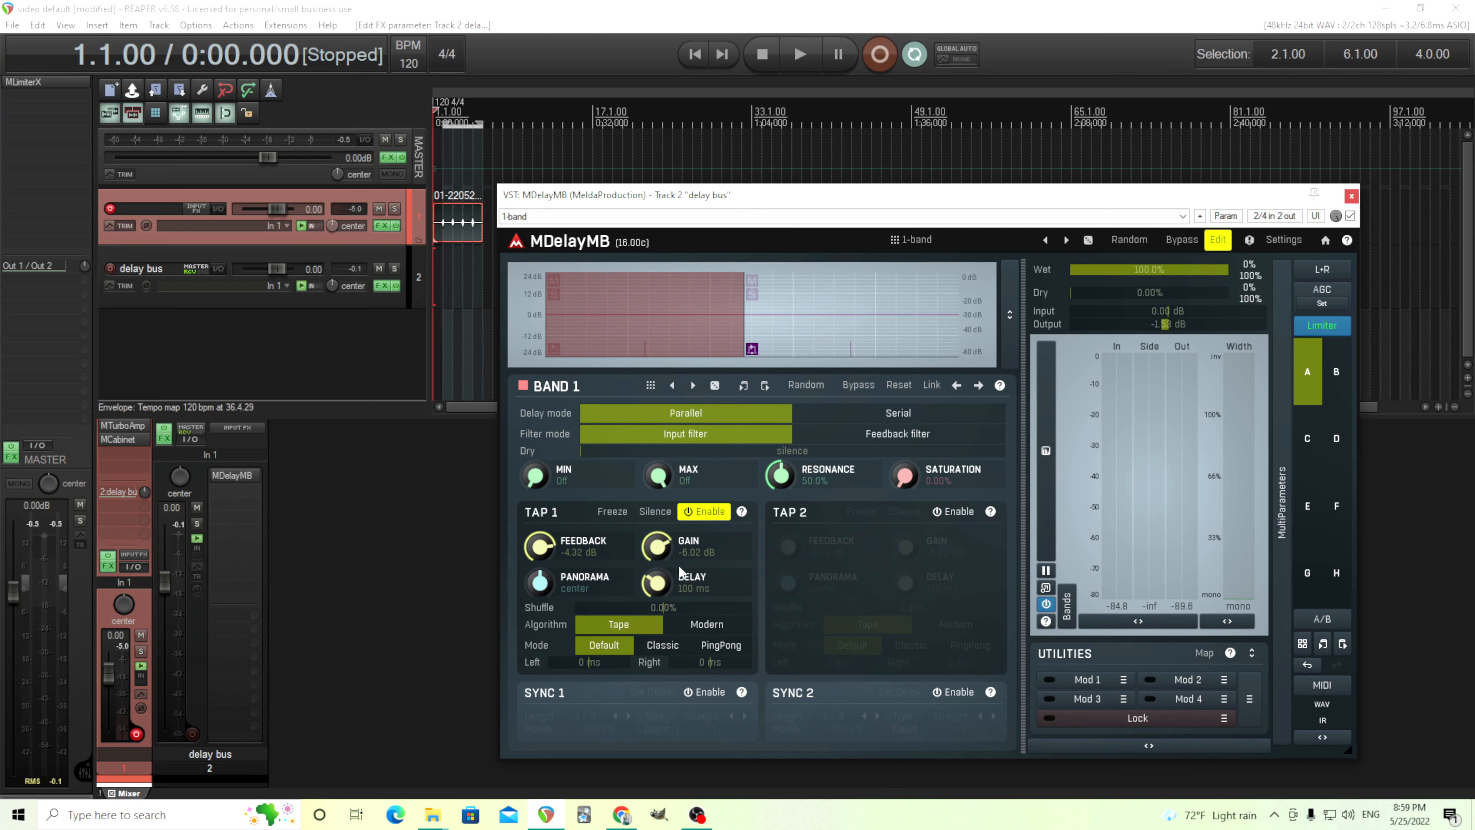
pyautogui.click(791, 58)
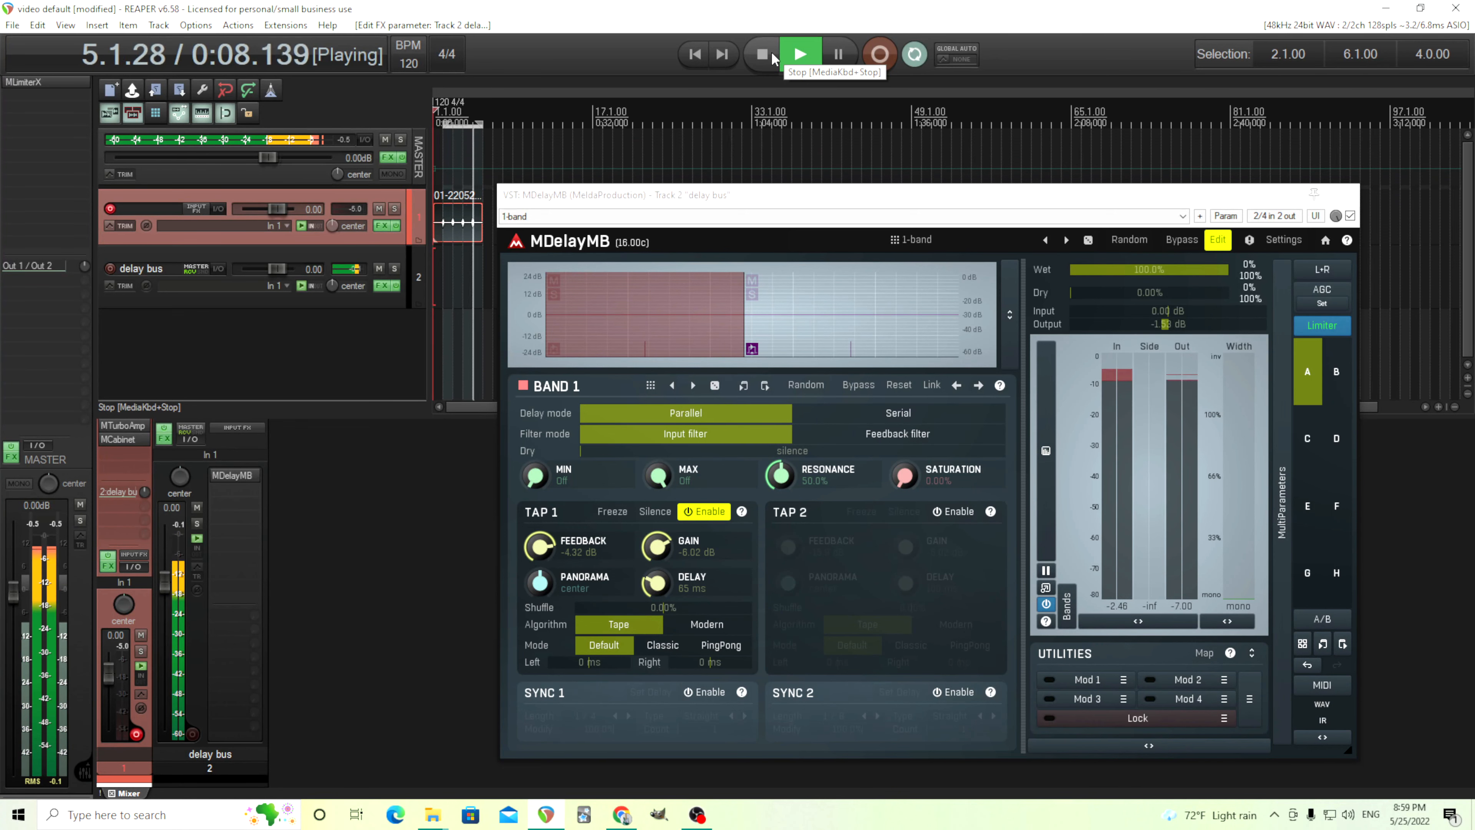
pyautogui.click(773, 58)
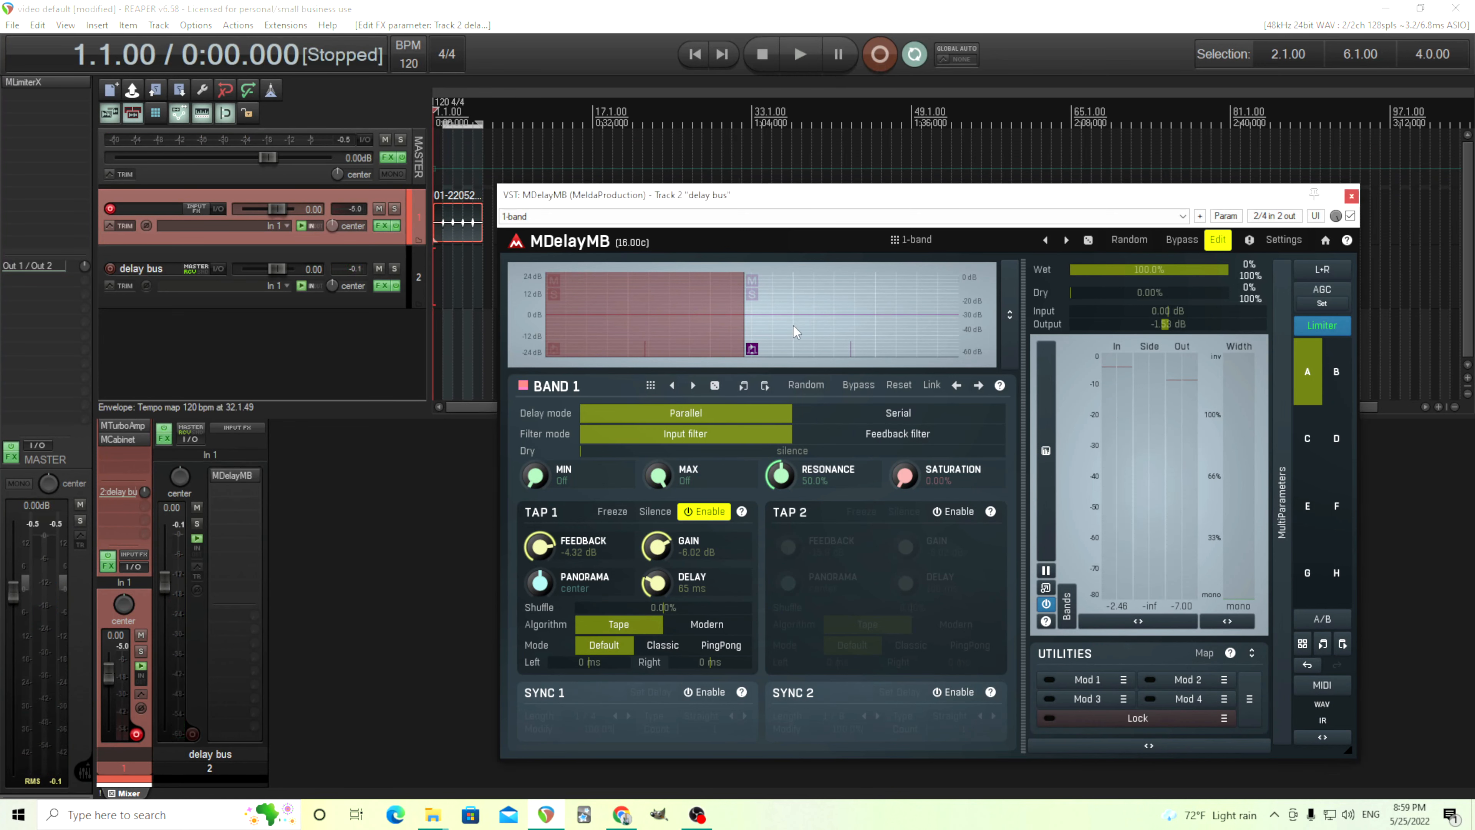
# Step: Enable Sync 1 on band 2 with a length of 1/4
pyautogui.click(752, 351)
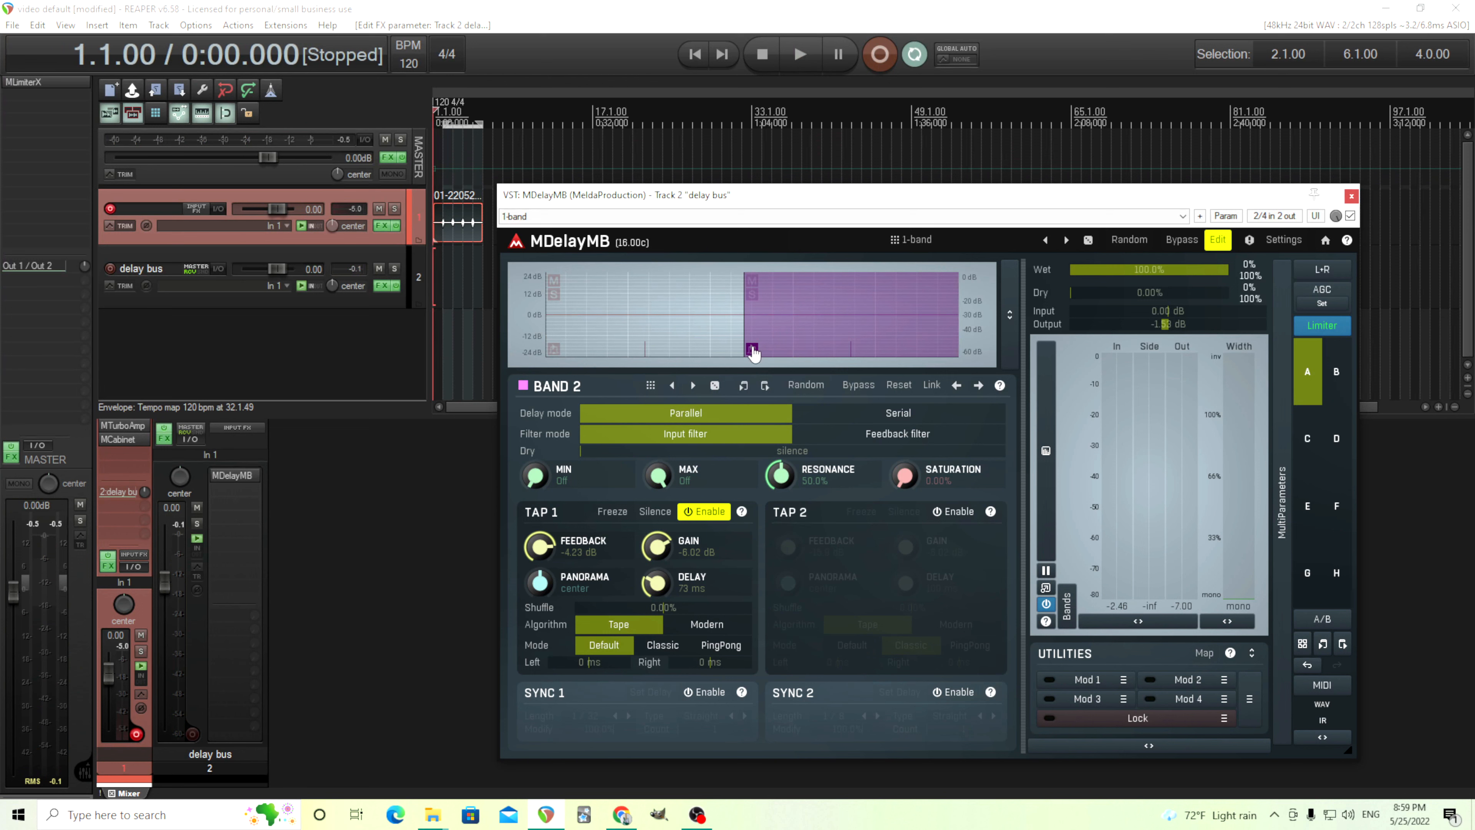
pyautogui.click(692, 696)
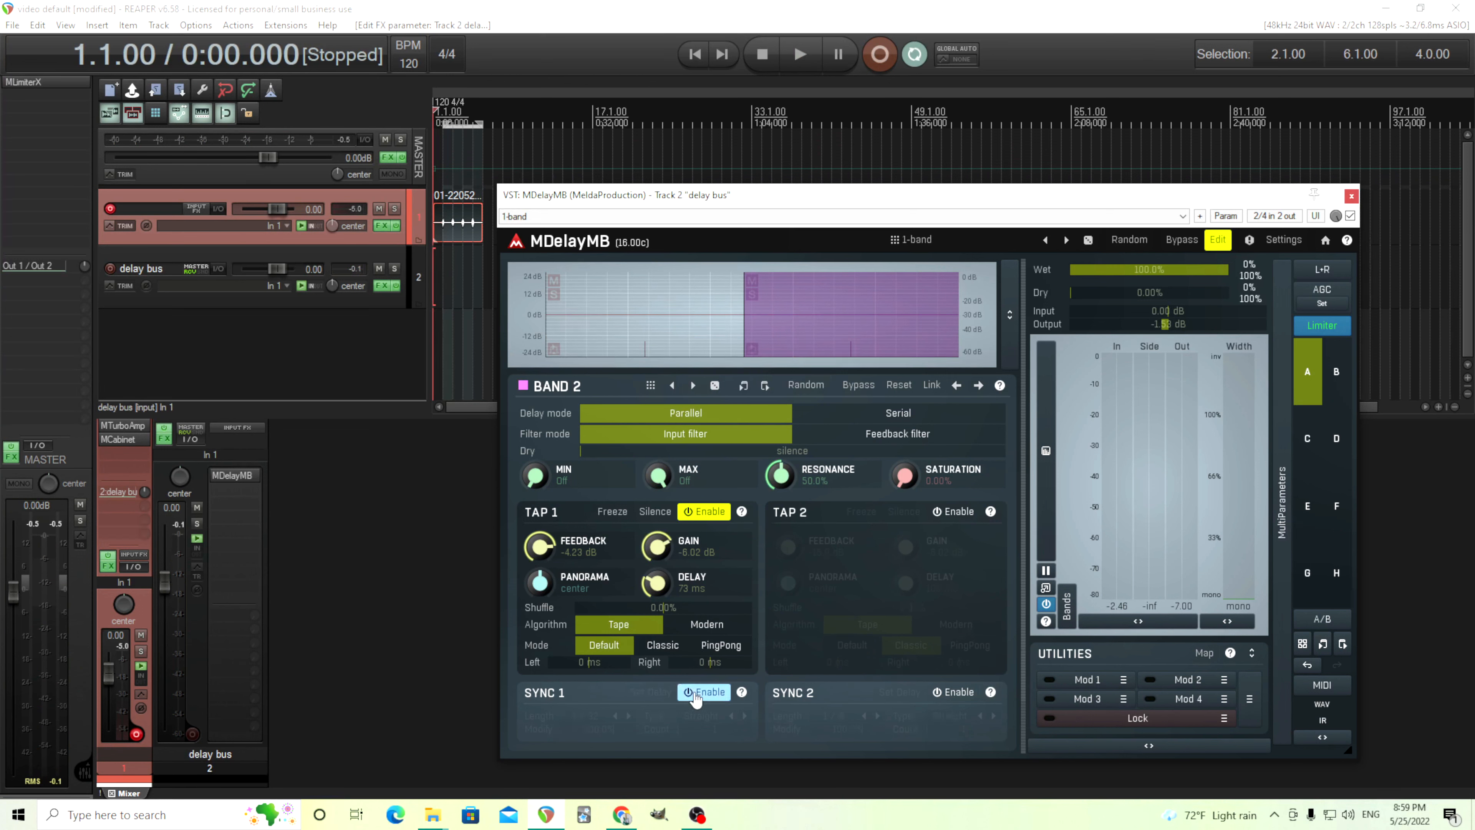
pyautogui.click(616, 716)
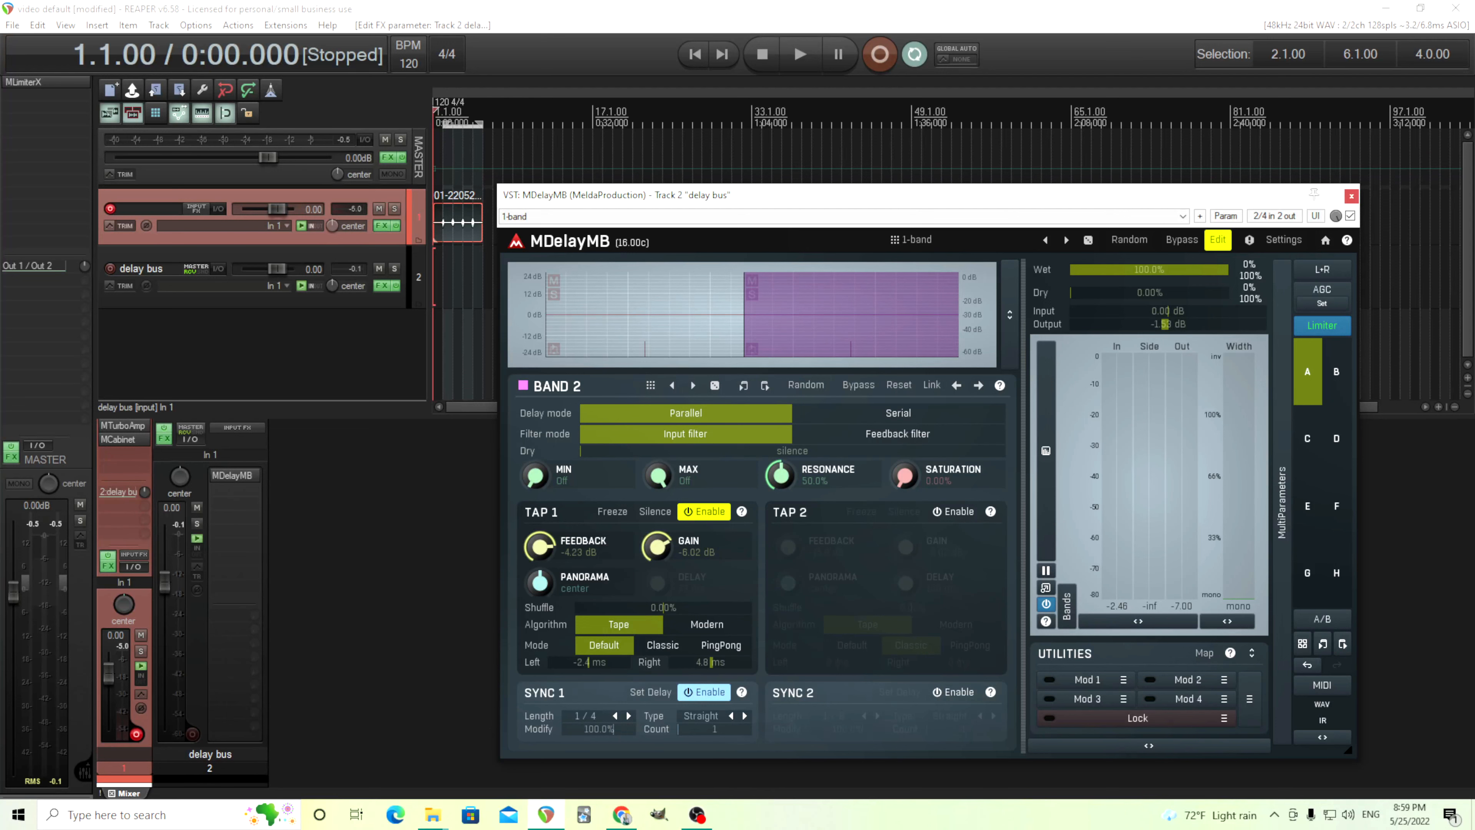
# Step: Set band 2's Tap 1 Right offset to 4.0 ms and its Left offset to -4.0 ms
pyautogui.doubleClick(723, 660)
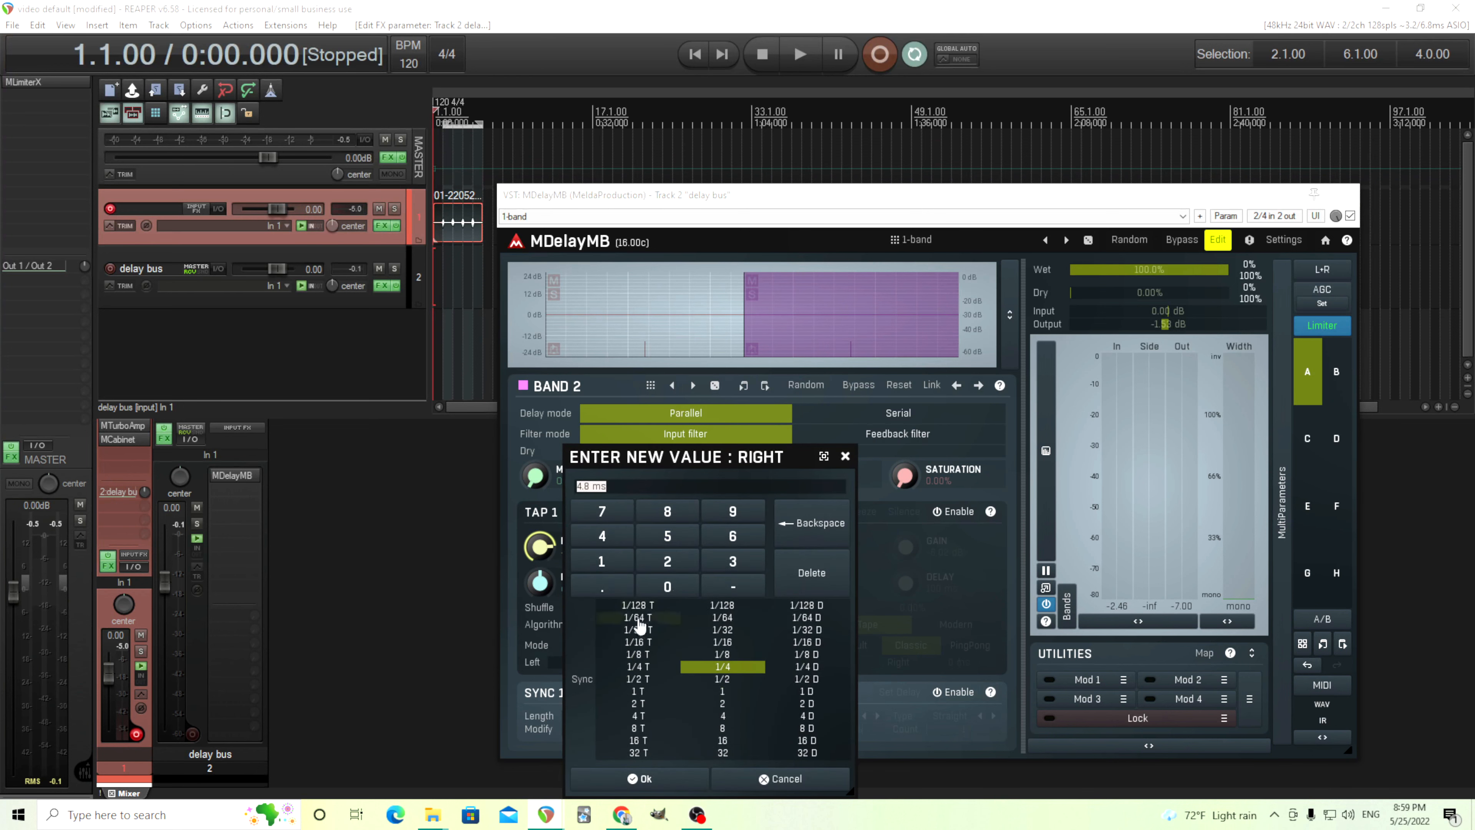
pyautogui.click(602, 542)
pyautogui.click(682, 783)
pyautogui.doubleClick(602, 661)
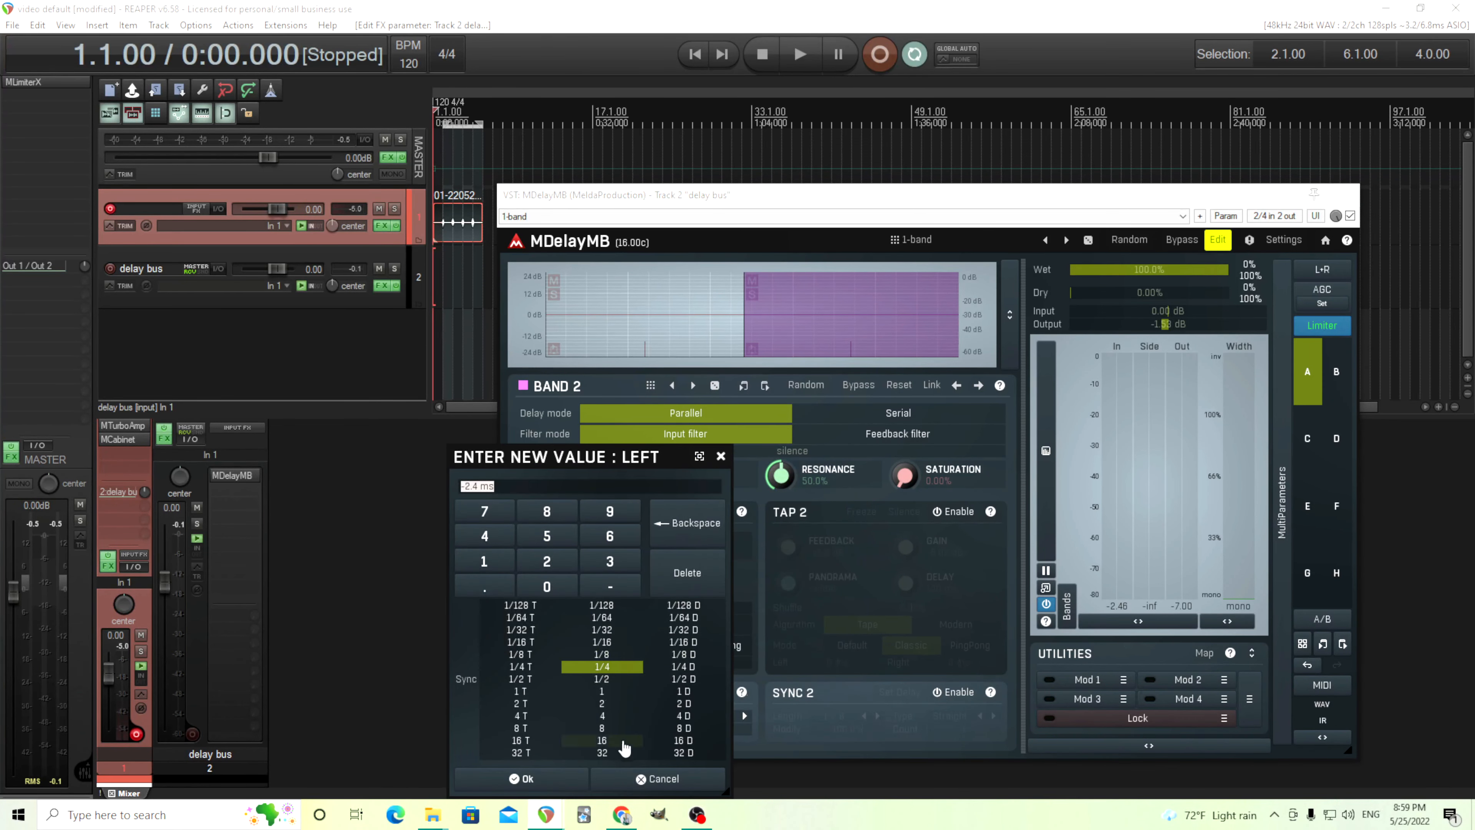
pyautogui.click(610, 586)
pyautogui.click(575, 776)
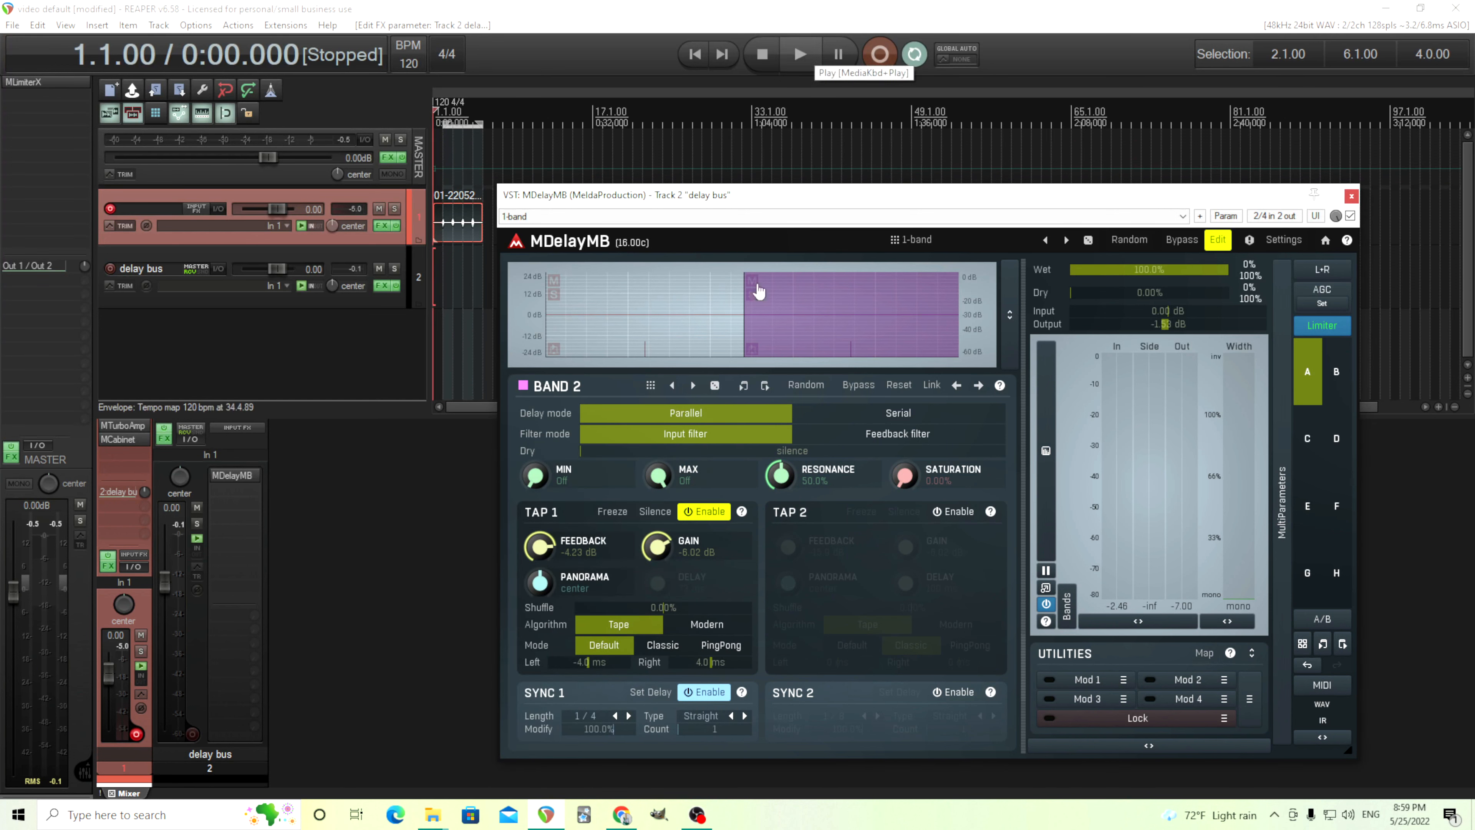
# Step: Set band 2's Tap 1 to Classic mode with -4.05 dB feedback and play the project to audition it
pyautogui.click(651, 649)
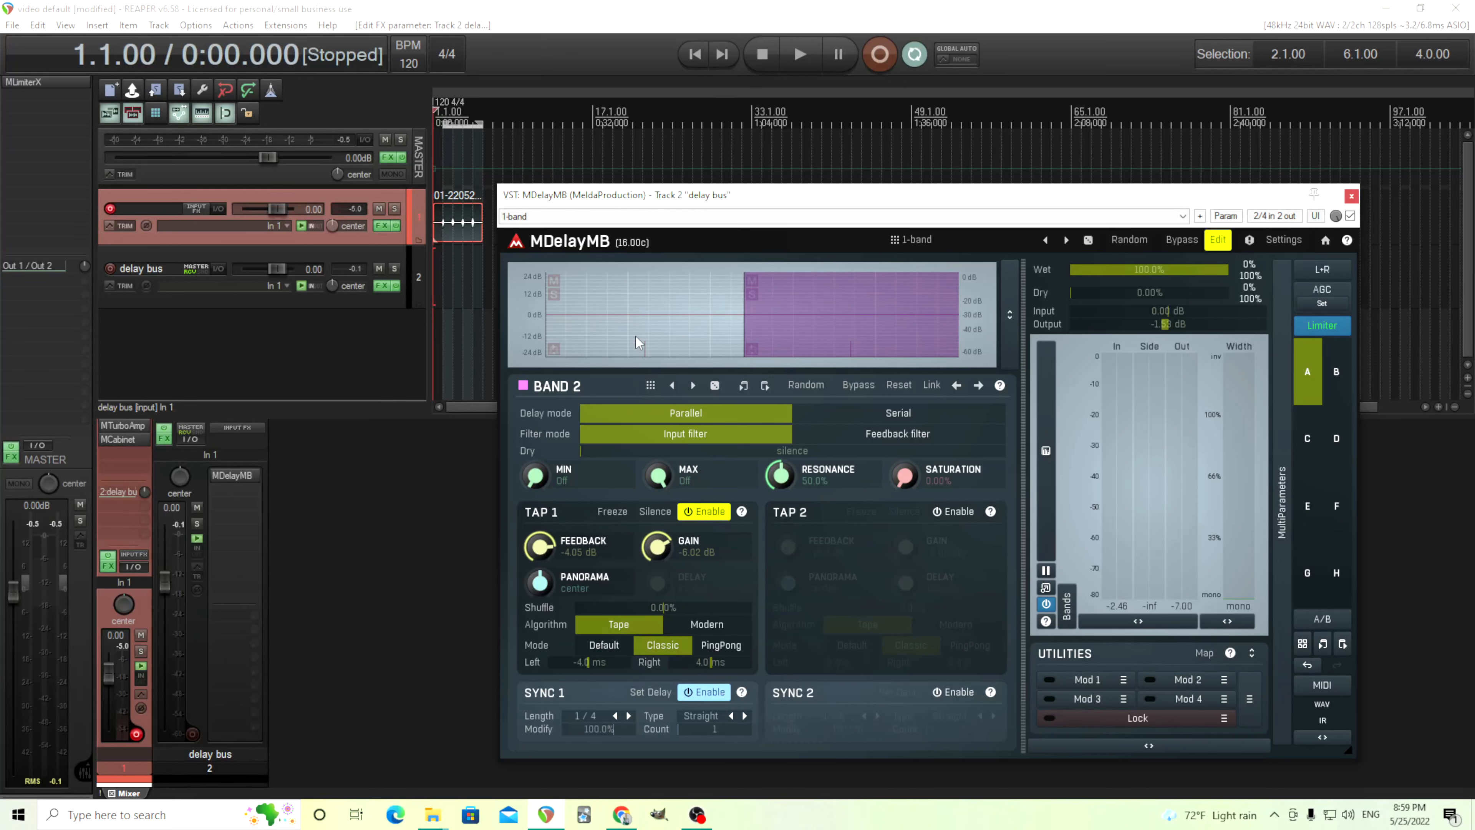
pyautogui.press('space')
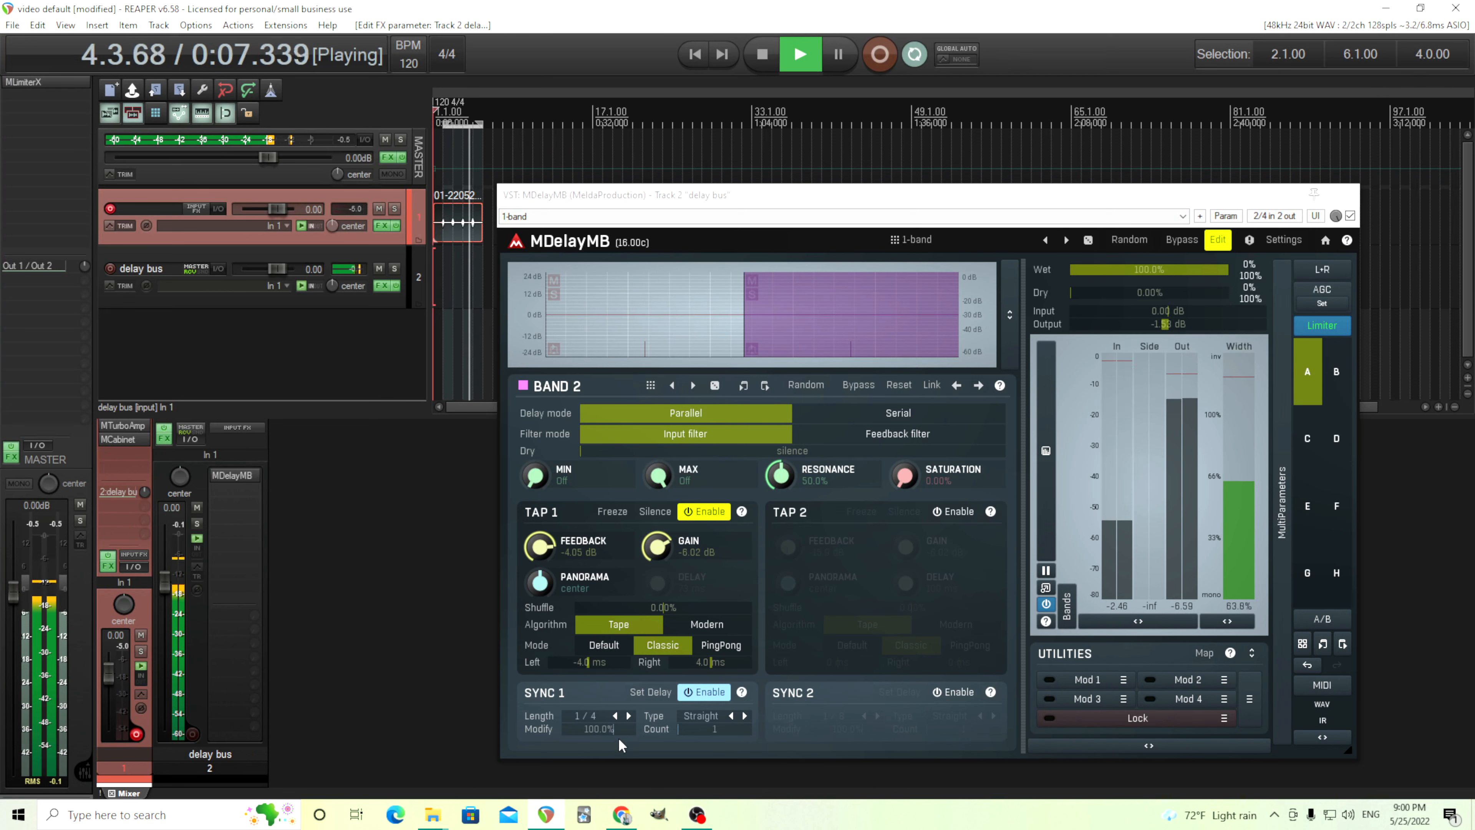
pyautogui.click(758, 57)
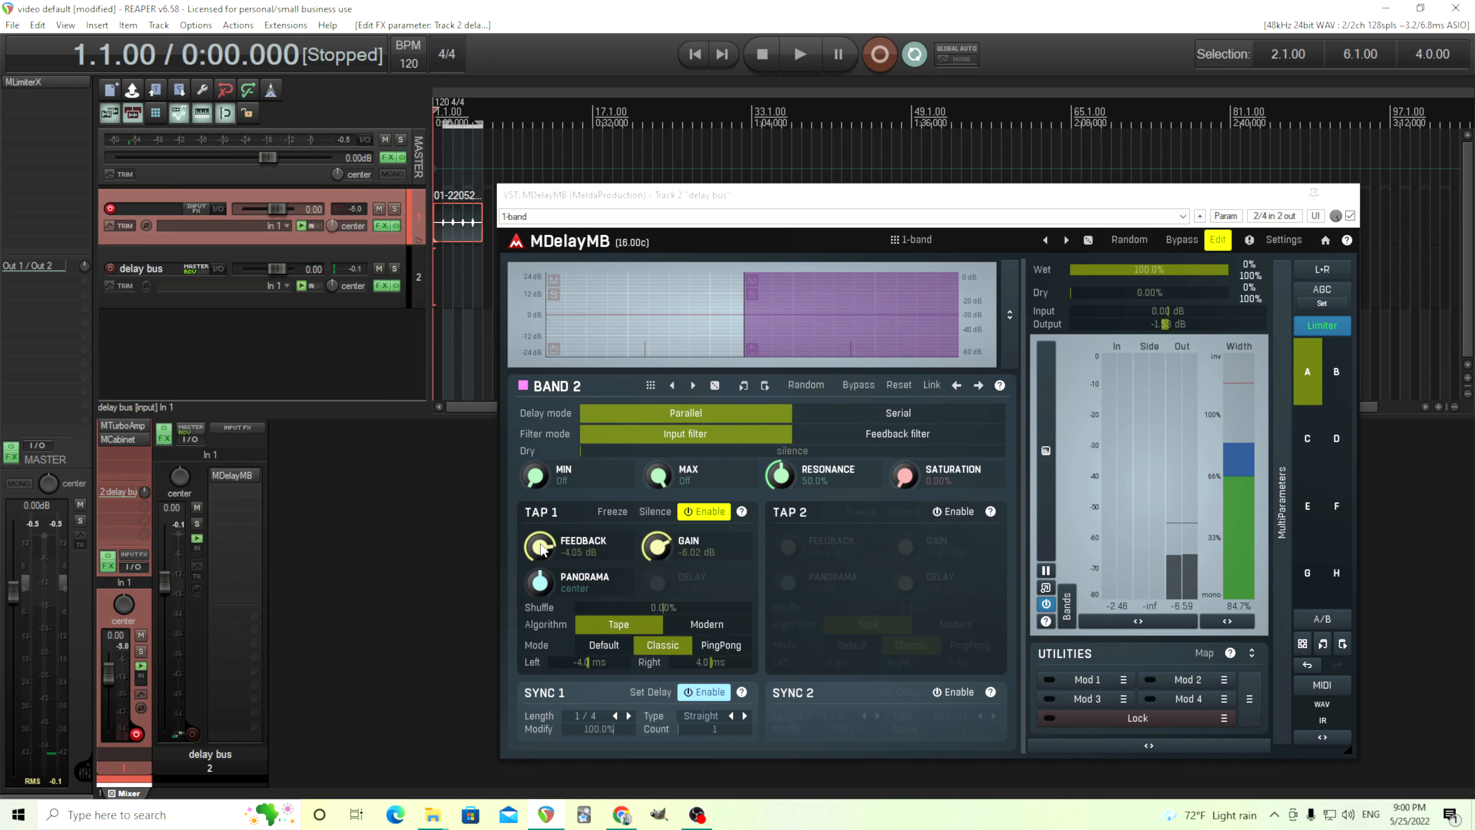
# Step: Set band 2's Sync 1 length to 1/2 and lower its Tap 1 feedback to -9.70 dB while auditioning the project
pyautogui.moveTo(541, 549); pyautogui.dragTo(541, 556)
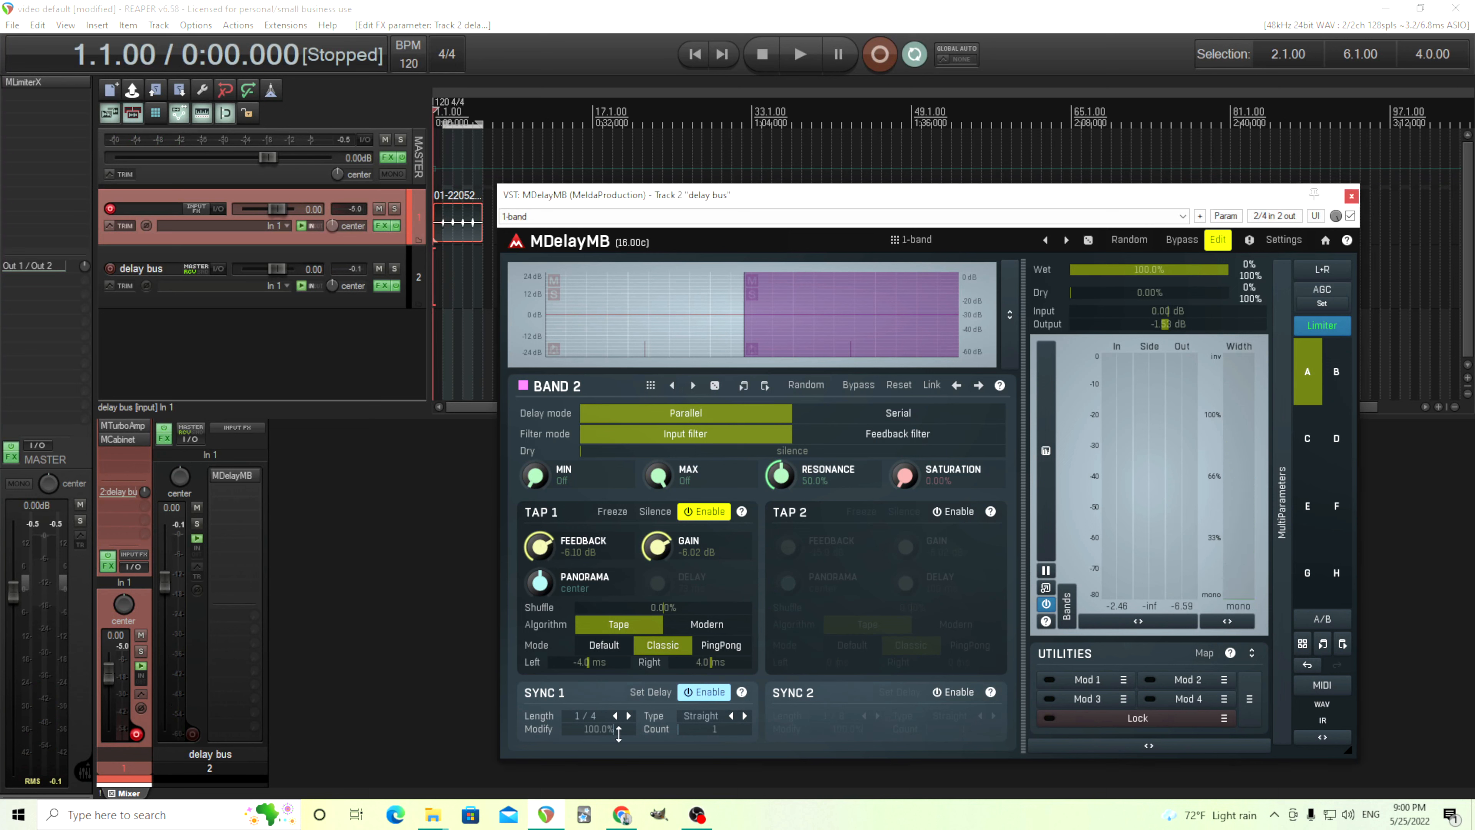
pyautogui.click(616, 715)
pyautogui.click(807, 53)
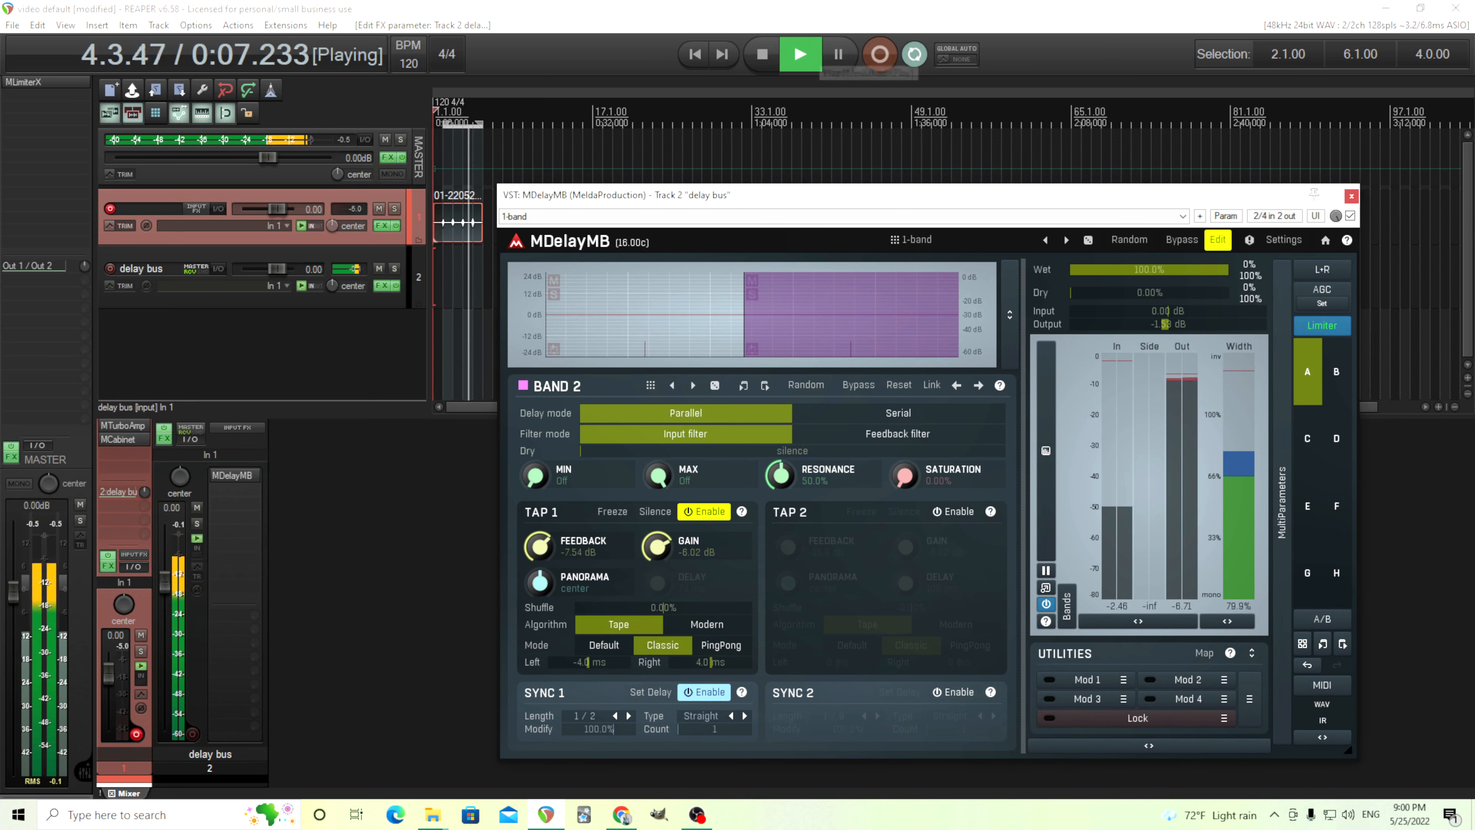
pyautogui.moveTo(541, 533); pyautogui.dragTo(542, 534)
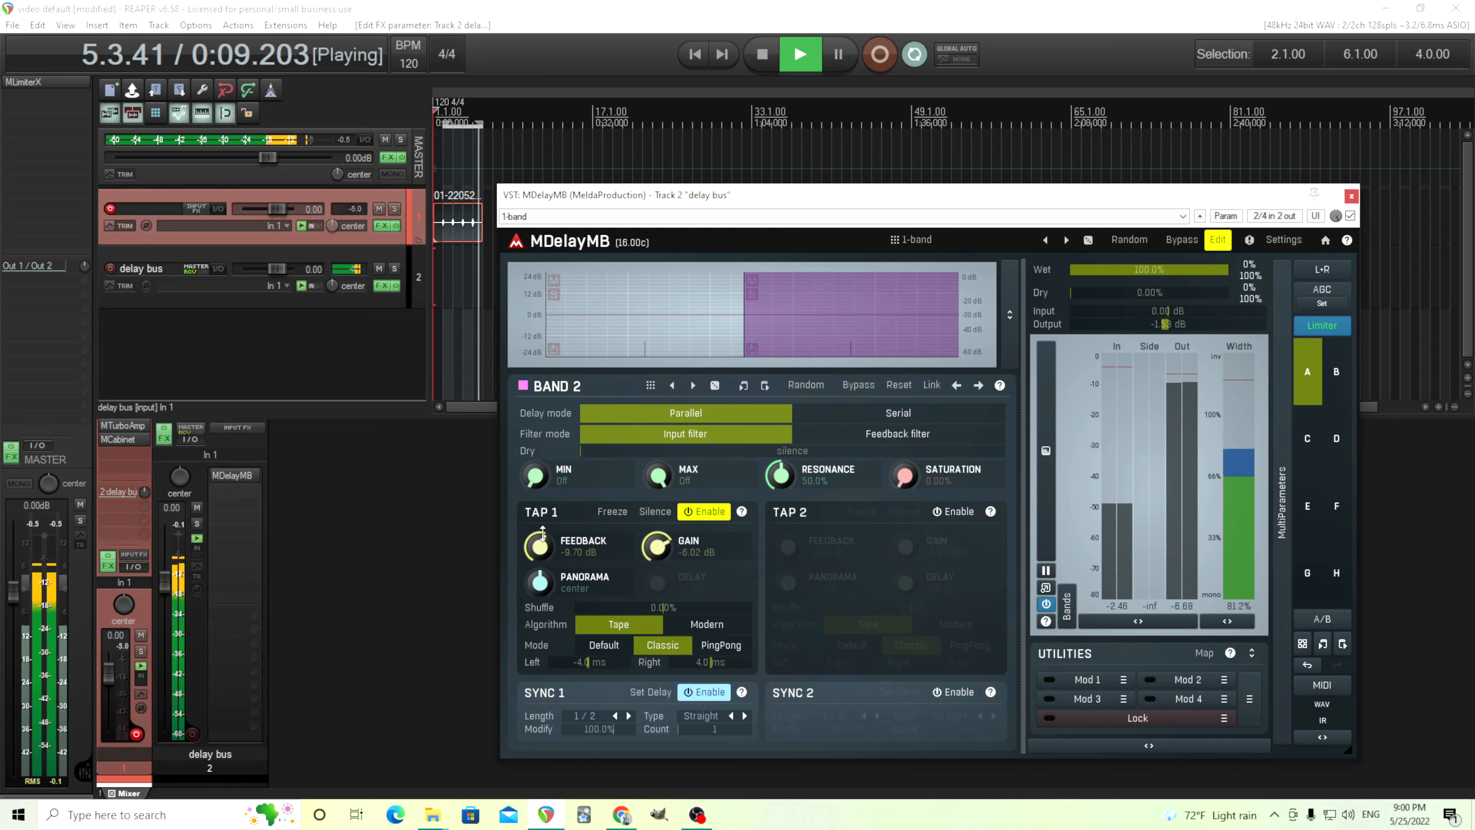
pyautogui.click(753, 59)
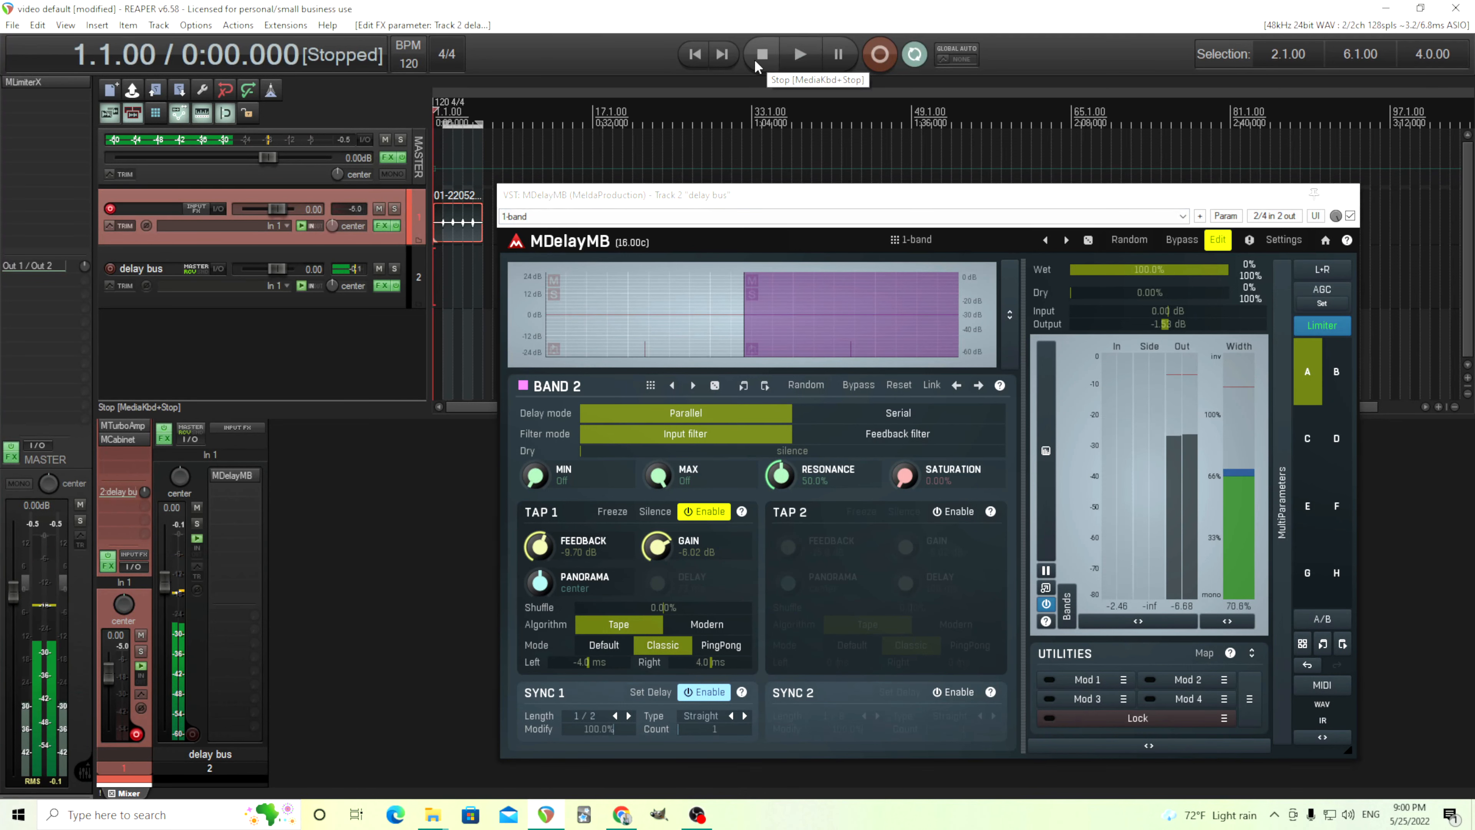